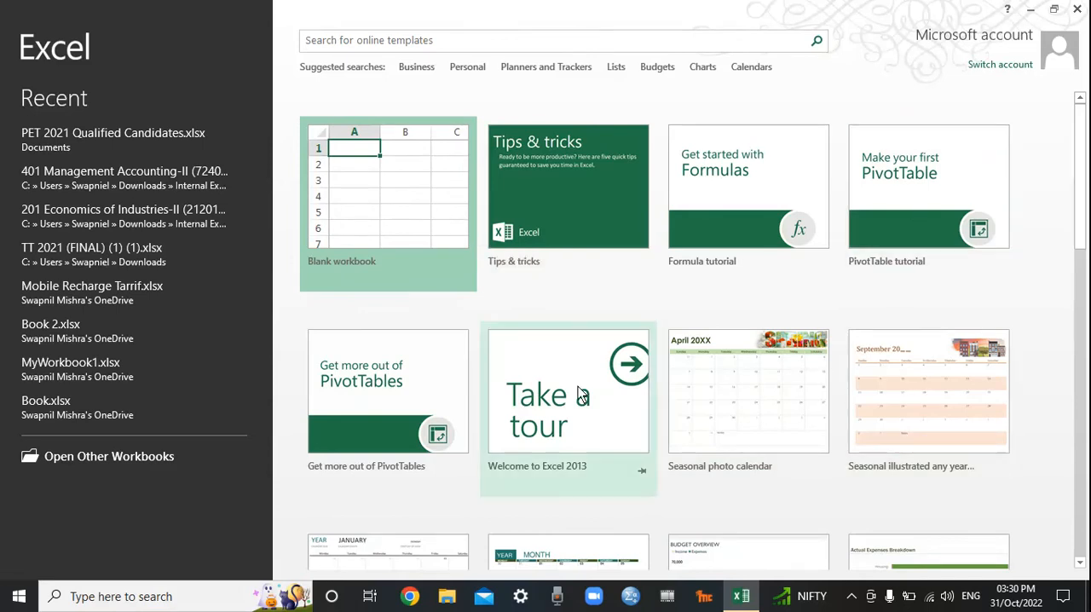
# Step: Create a new blank workbook
pyautogui.click(389, 191)
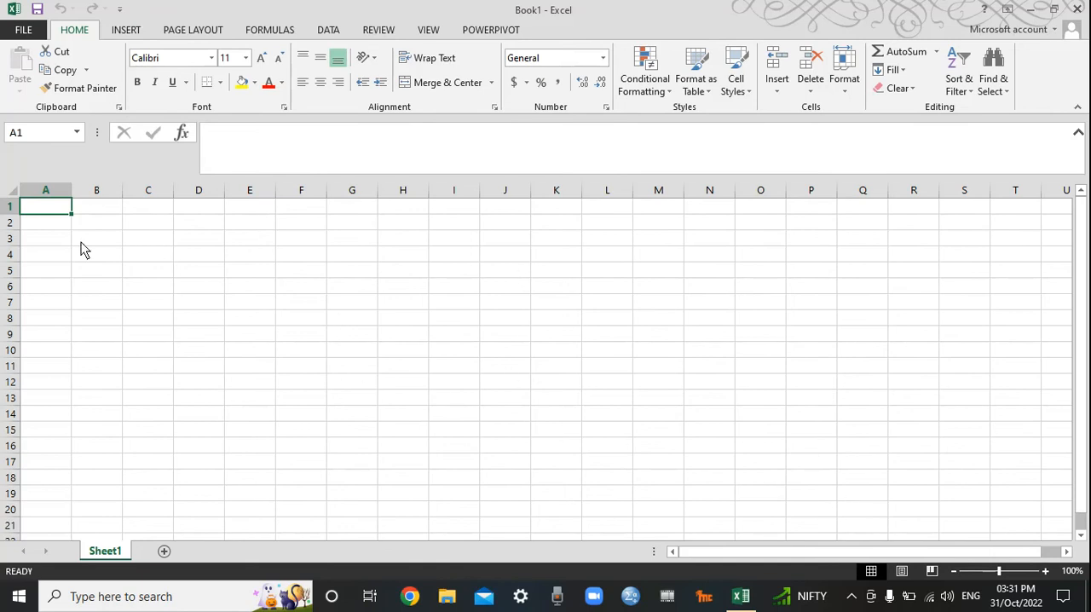
# Step: Highlight columns A to D one after another, followed by rows 1 and 2, to examine the sheet's layout
pyautogui.click(52, 195)
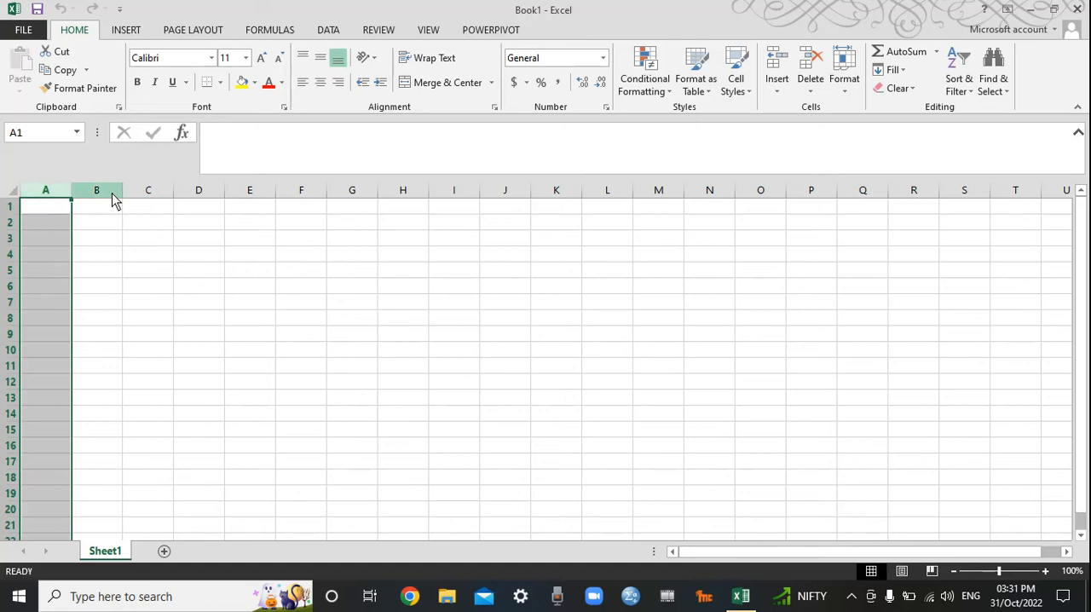
pyautogui.click(114, 194)
pyautogui.click(156, 195)
pyautogui.click(208, 194)
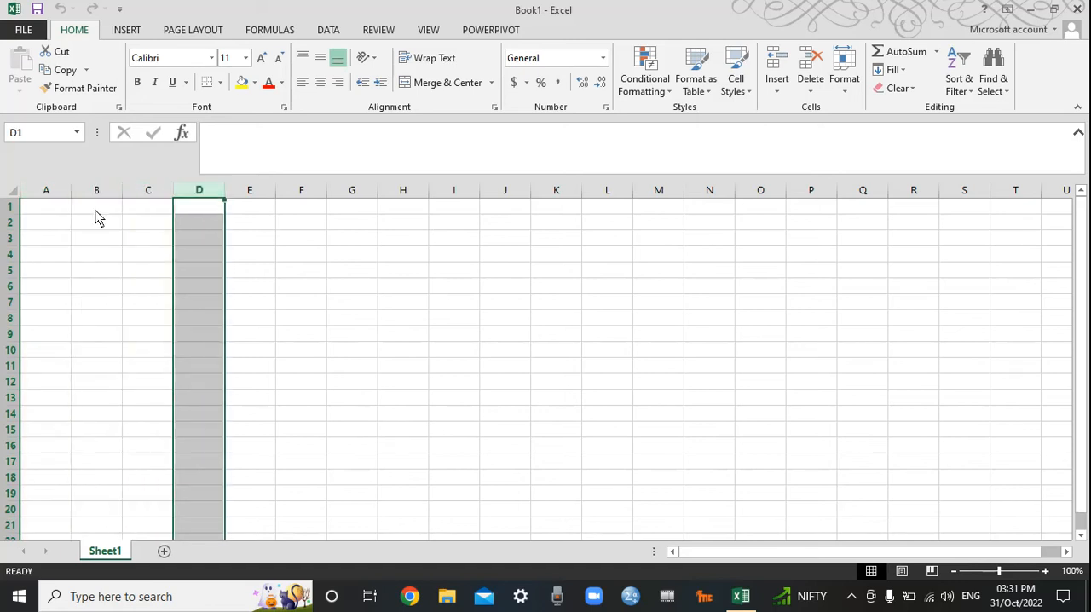
pyautogui.click(11, 208)
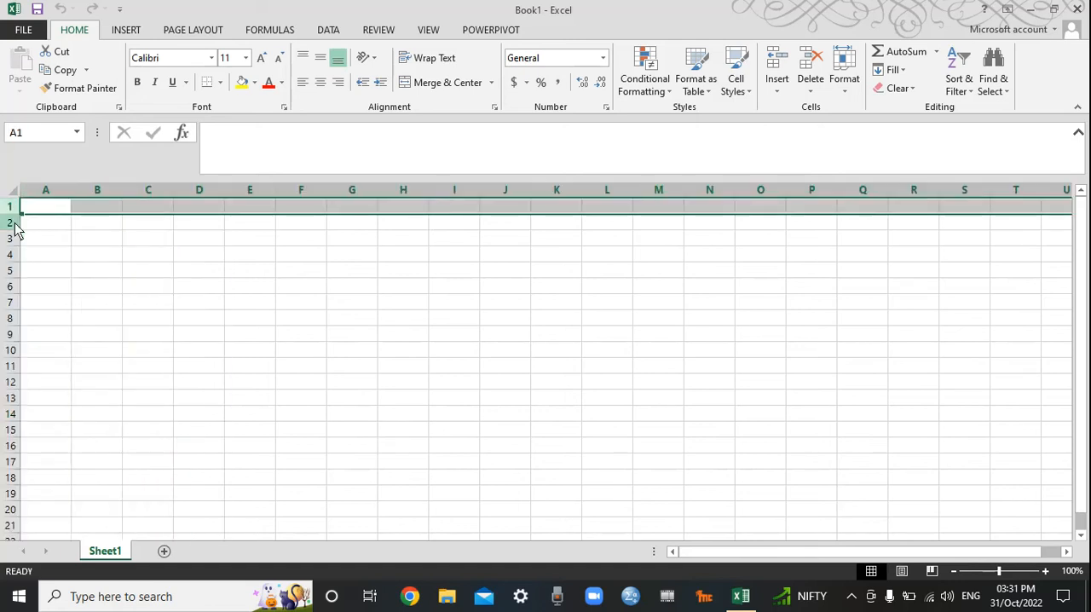
pyautogui.click(10, 222)
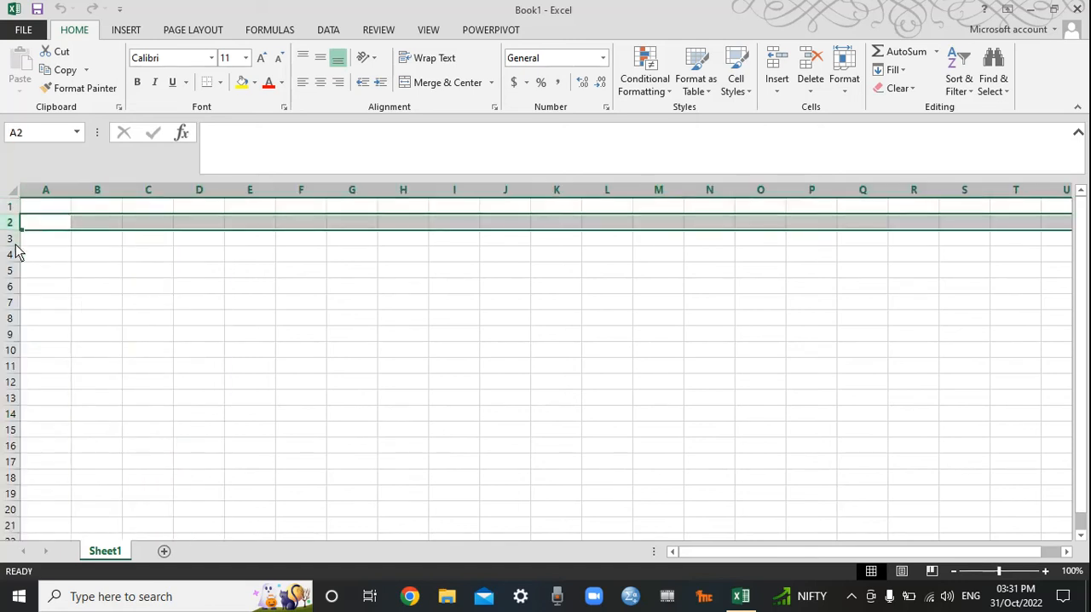
pyautogui.click(62, 245)
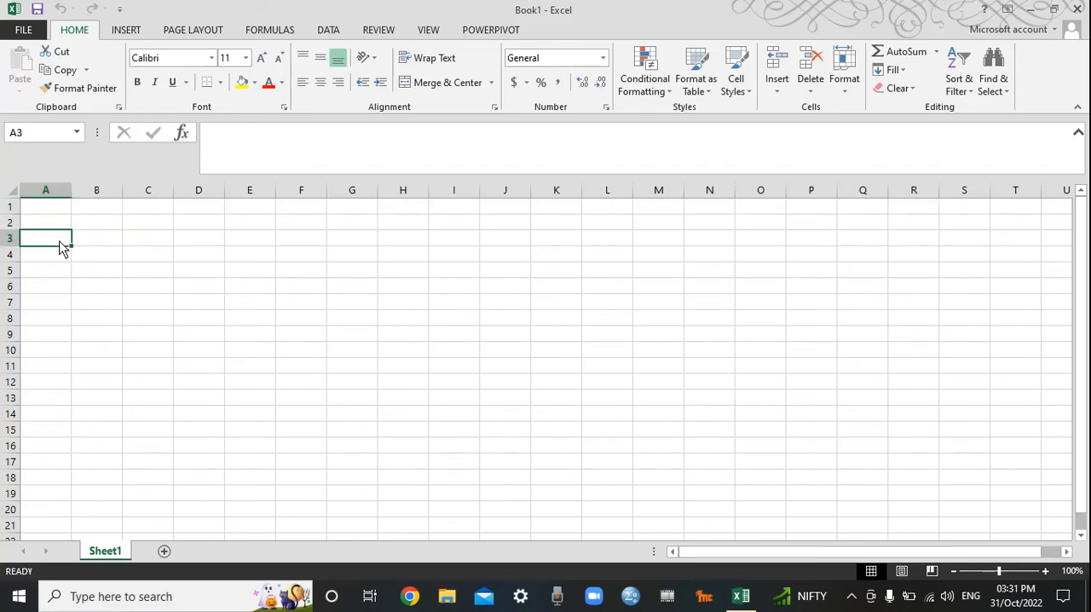
# Step: Jump to the sheet's last row and last column, return to cell A1, and look at individual cells E3, E8 and G6
pyautogui.hotkey('ctrl', 'Down')
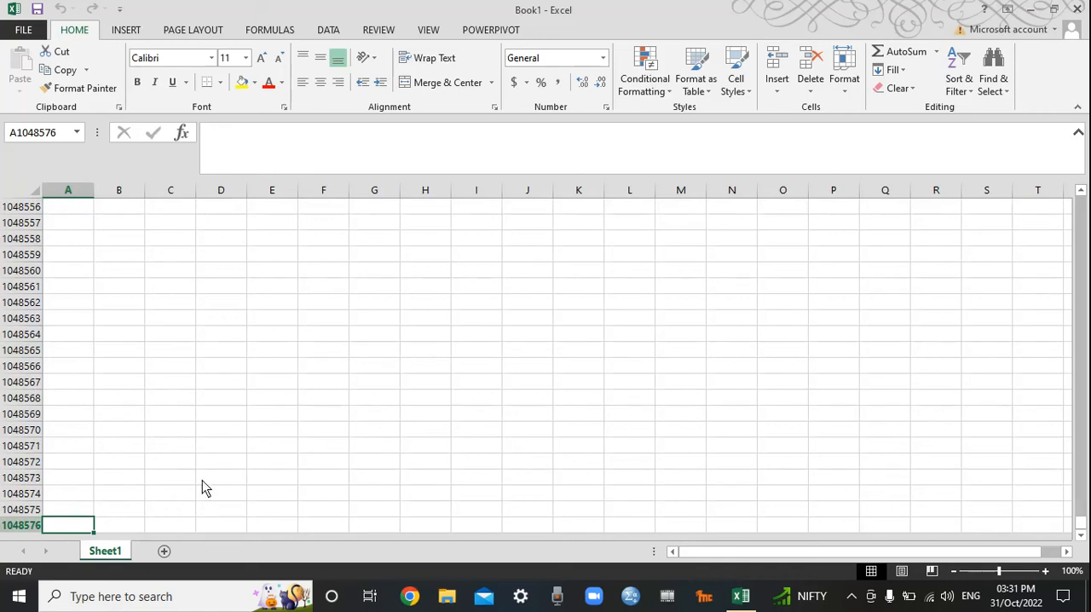
pyautogui.hotkey('ctrl', 'Right')
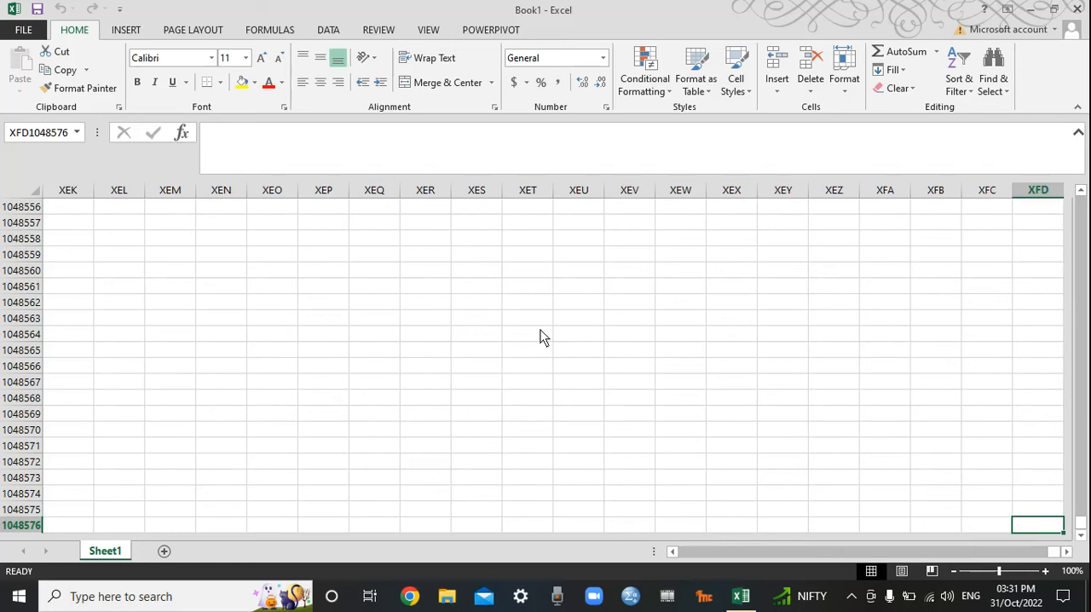
pyautogui.hotkey('ctrl', 'Up')
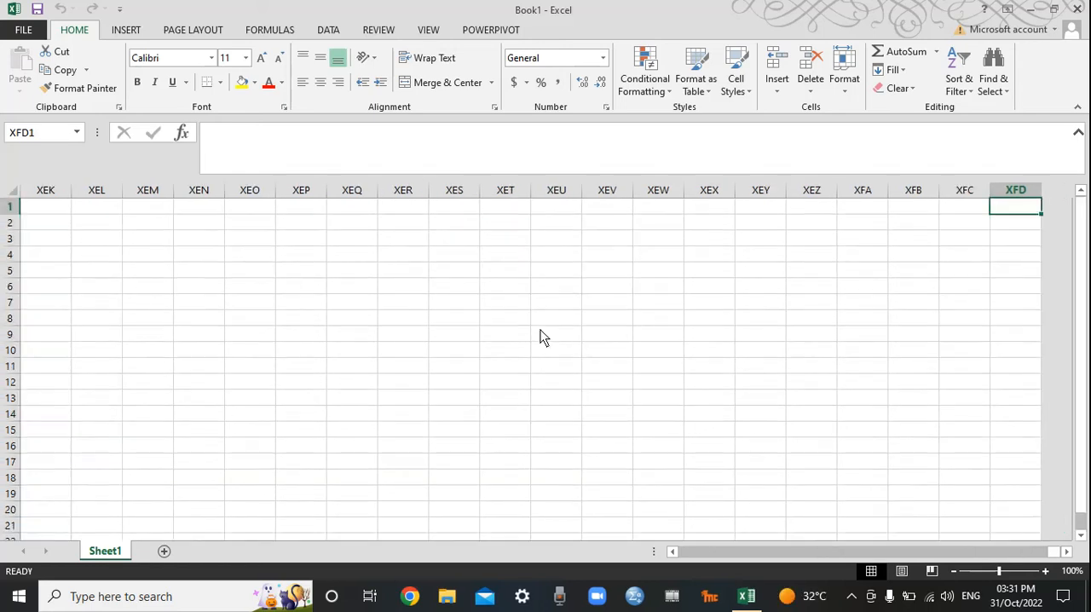
pyautogui.hotkey('ctrl', 'Left')
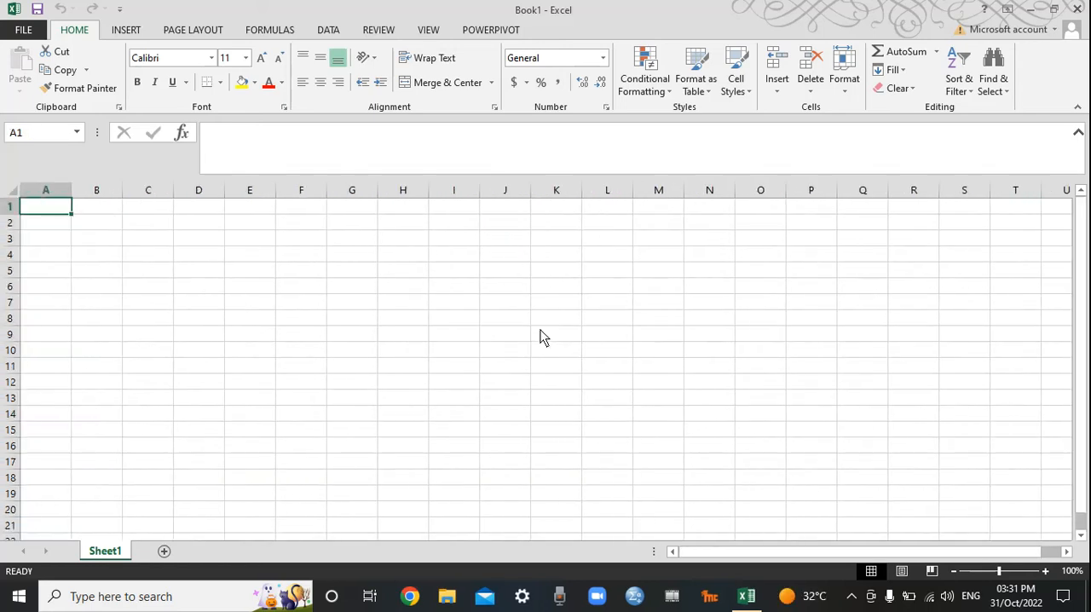
pyautogui.click(238, 242)
pyautogui.click(238, 314)
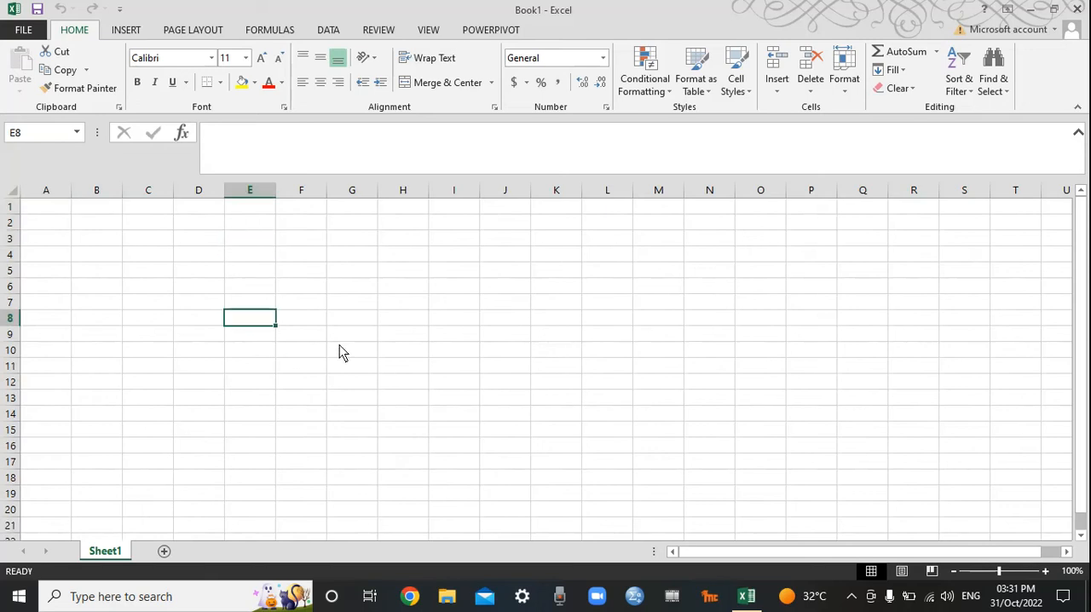
pyautogui.click(360, 293)
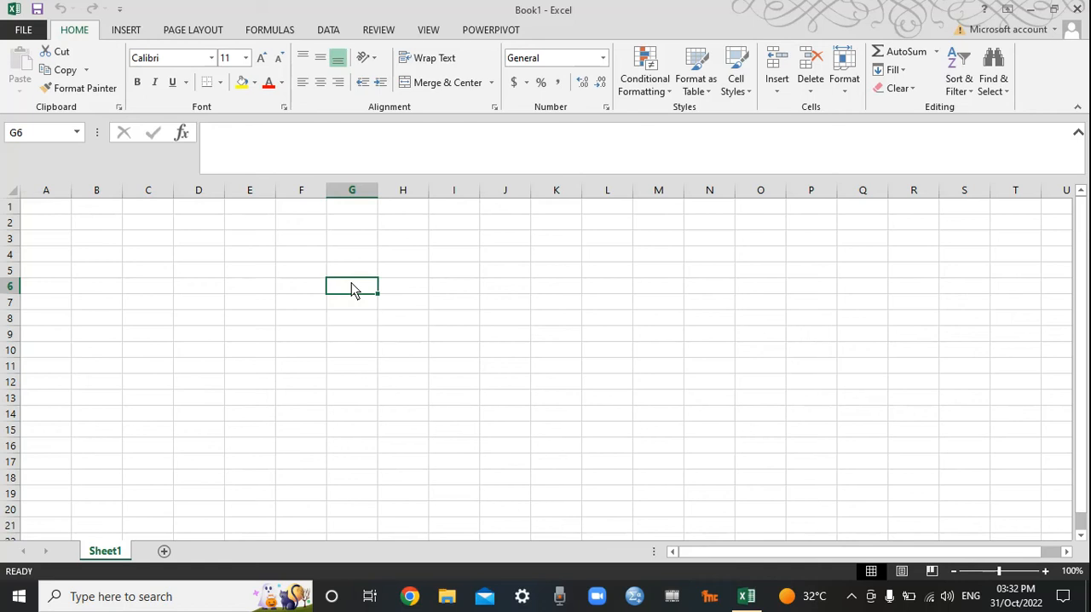
# Step: Enter the headers Roll No in cell E3 and Name in cell F3
pyautogui.click(242, 242)
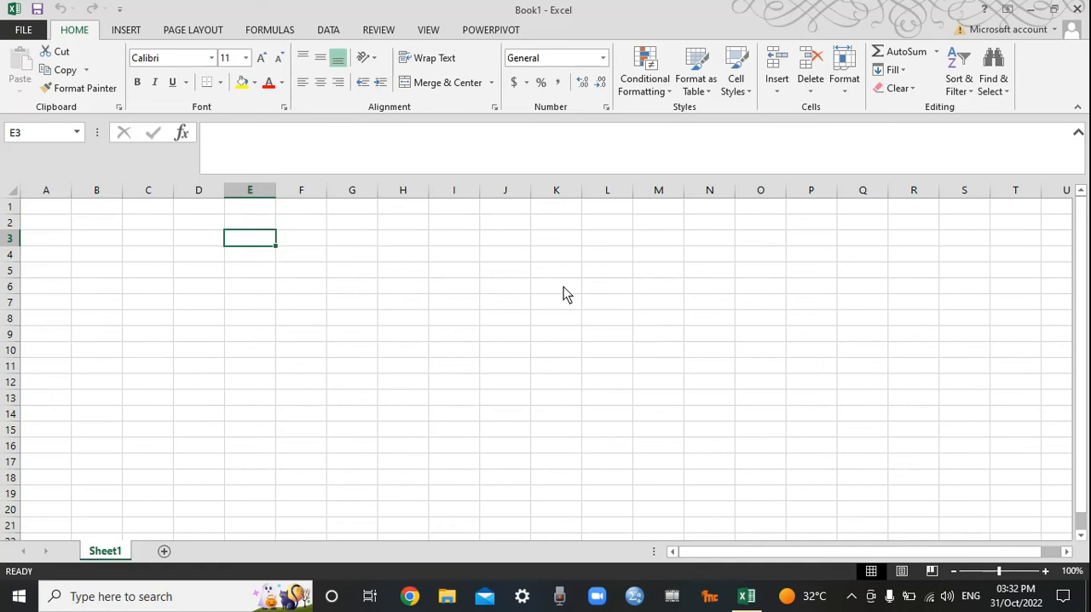
pyautogui.write('Roll')
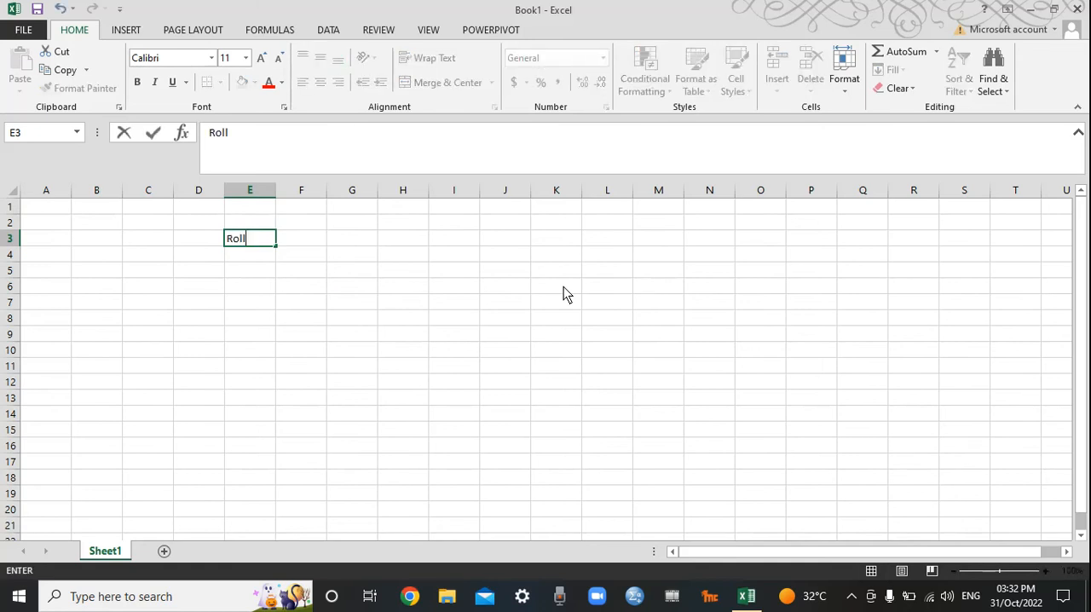
pyautogui.write(' No')
pyautogui.press('Tab')
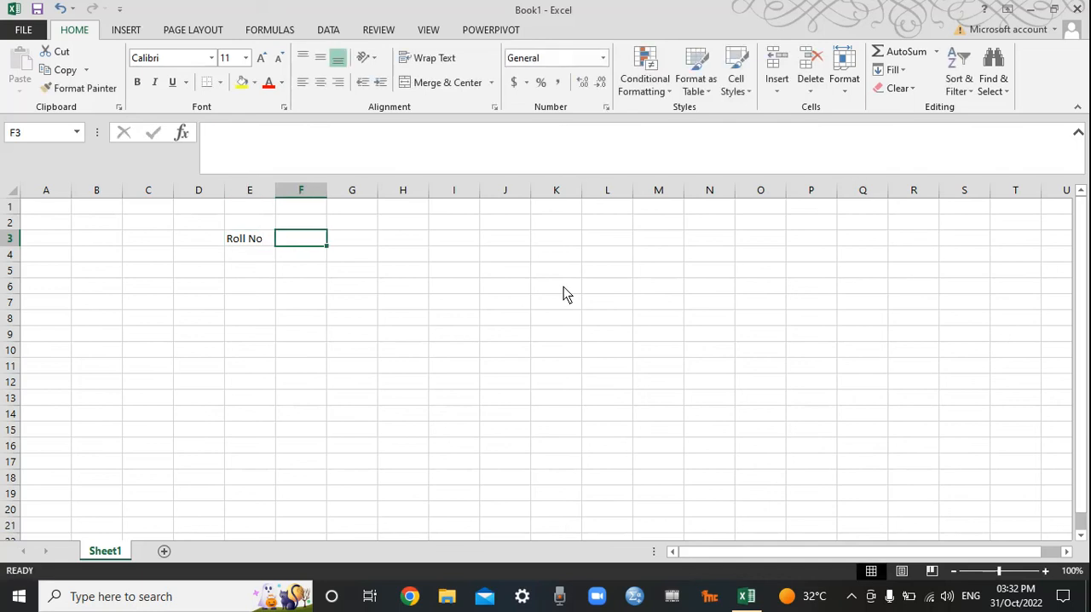
pyautogui.write('Name')
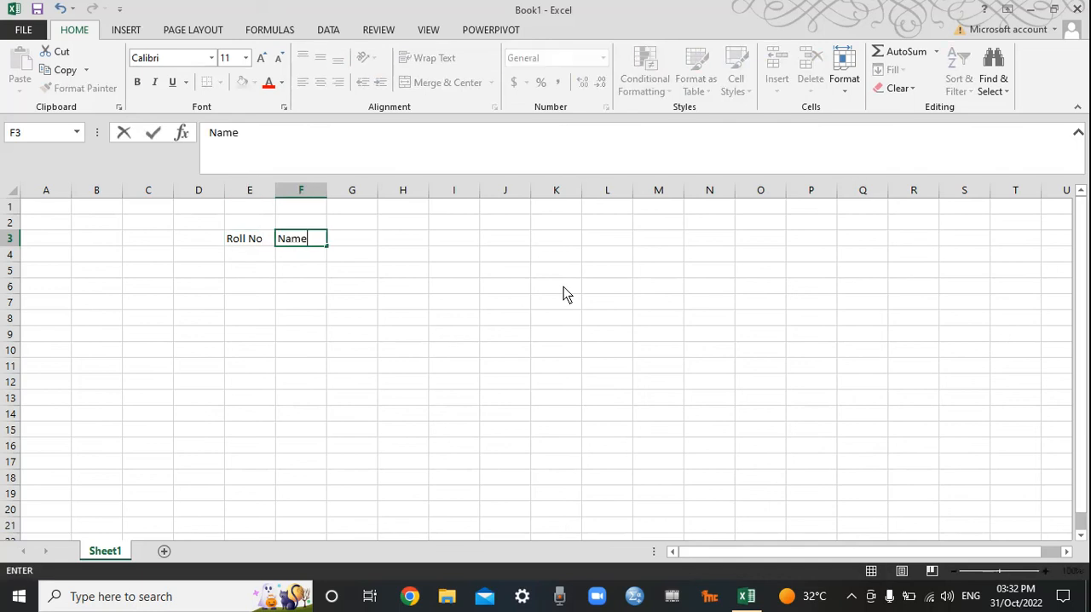
pyautogui.press('Tab')
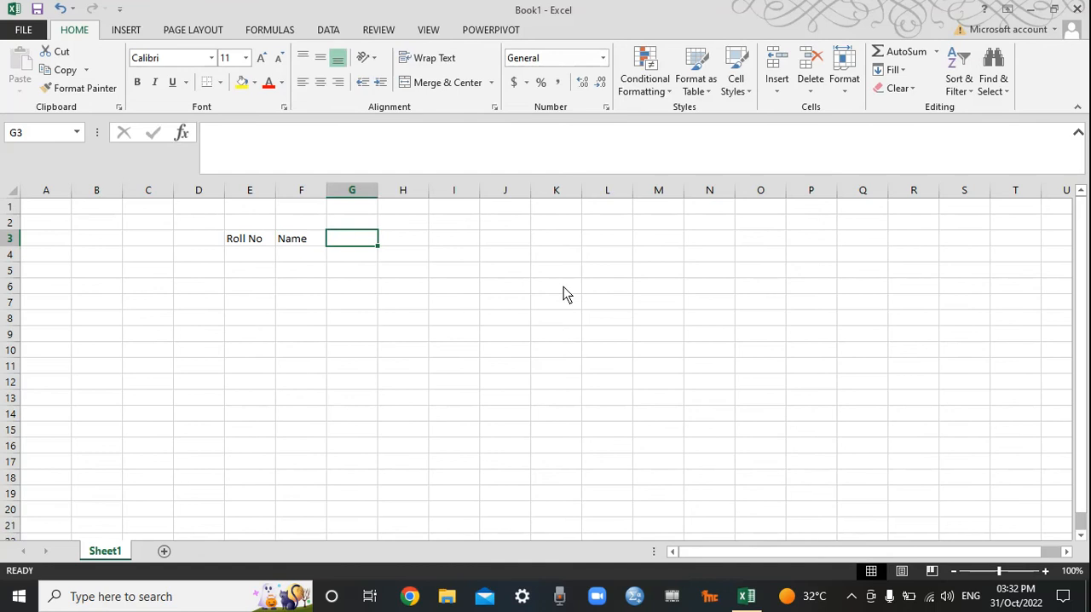
# Step: Enter the subject headers Account, English and Marketing in G3:I3 and widen columns F to I to fit them
pyautogui.write('Accou')
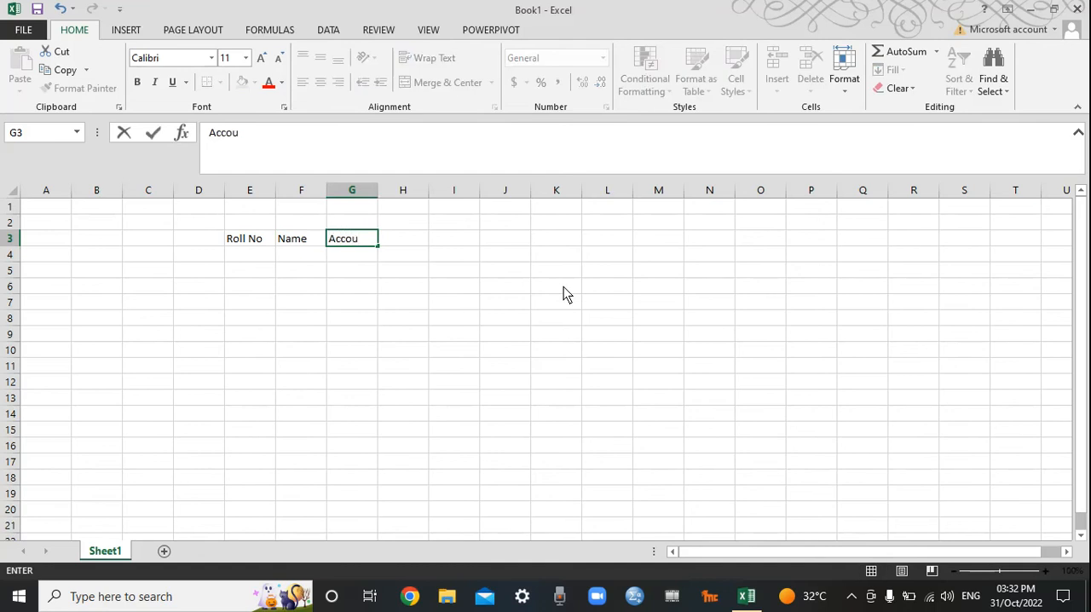
pyautogui.write('nt')
pyautogui.press('Tab')
pyautogui.write('English')
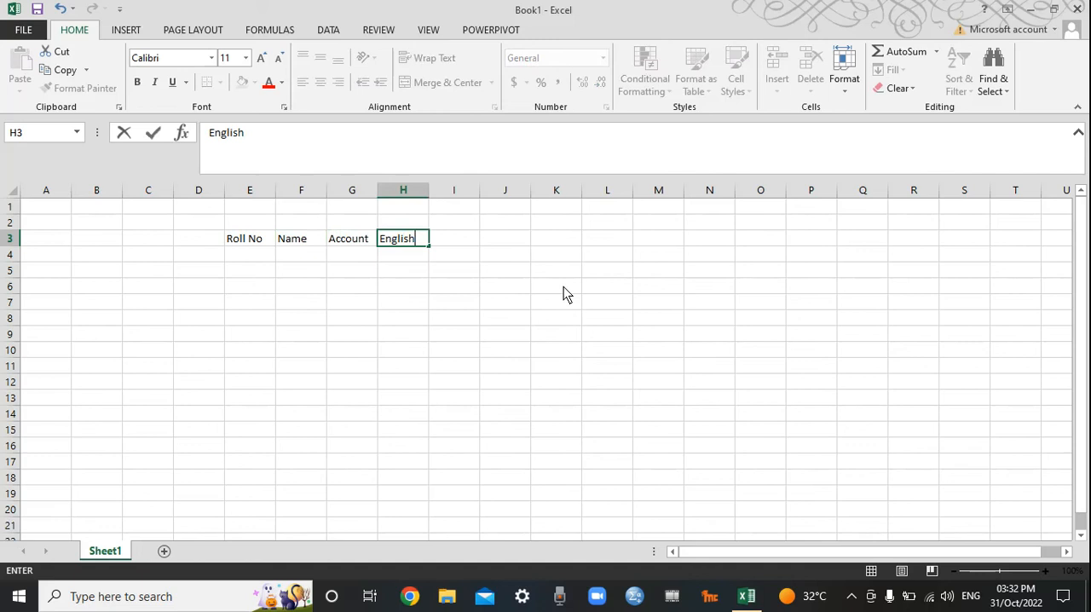
pyautogui.press('Tab')
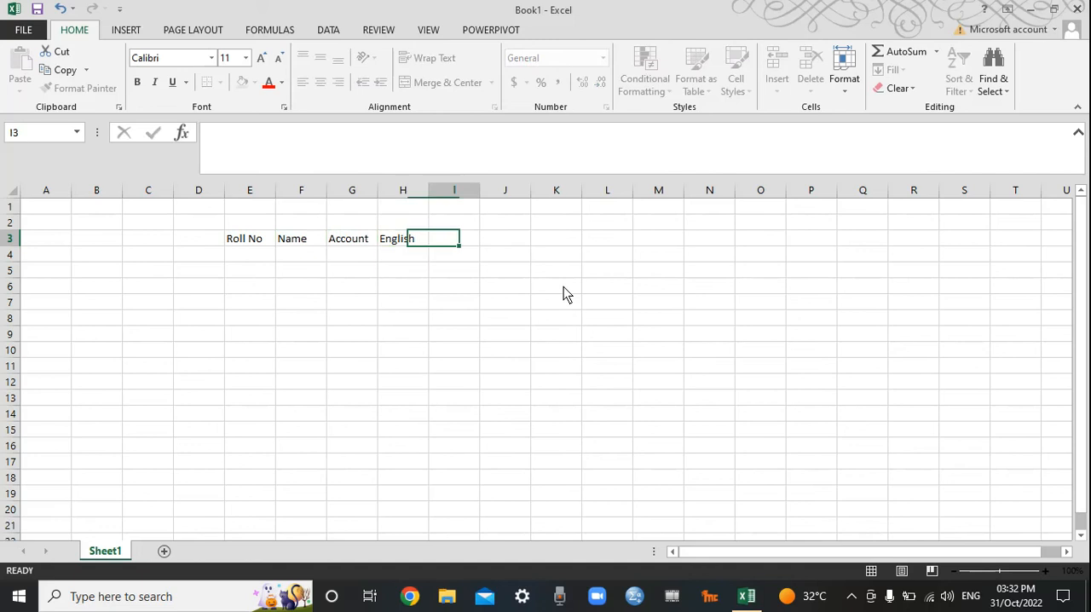
pyautogui.write('Marketing')
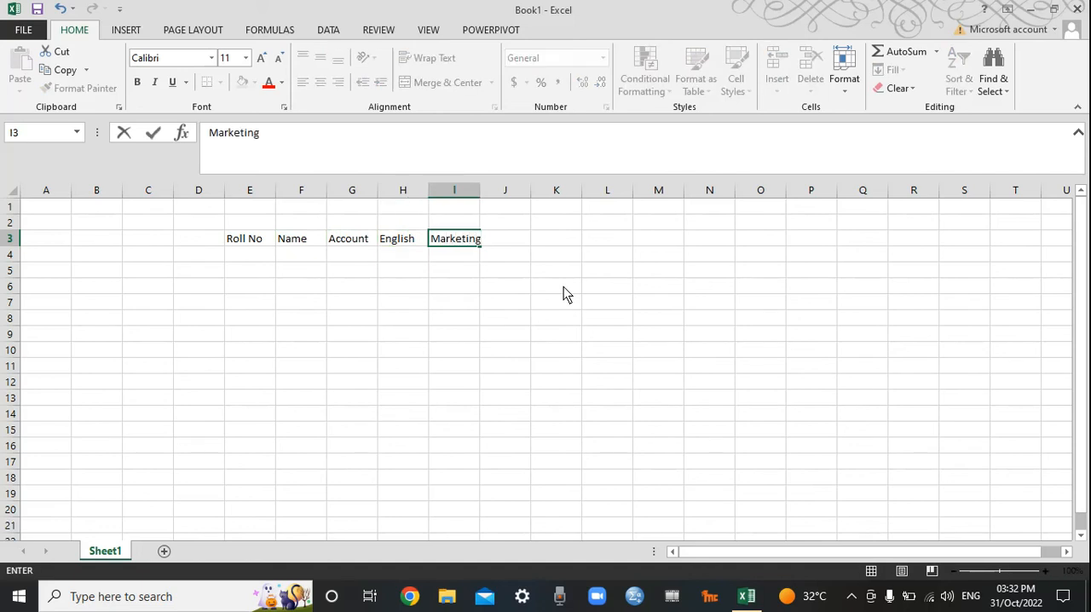
pyautogui.press('Tab')
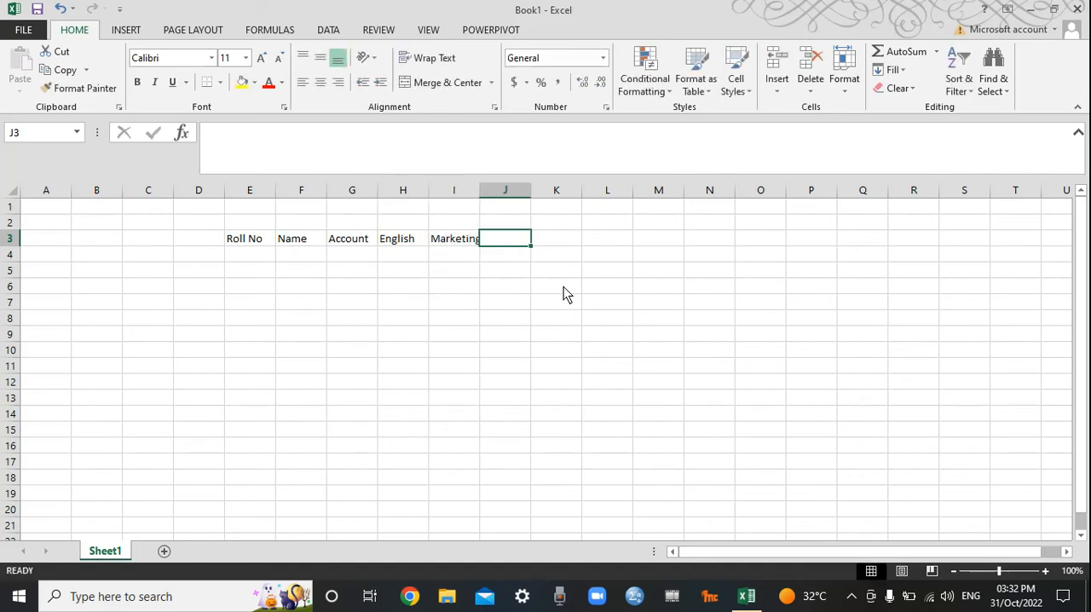
pyautogui.moveTo(478, 189); pyautogui.dragTo(347, 198)
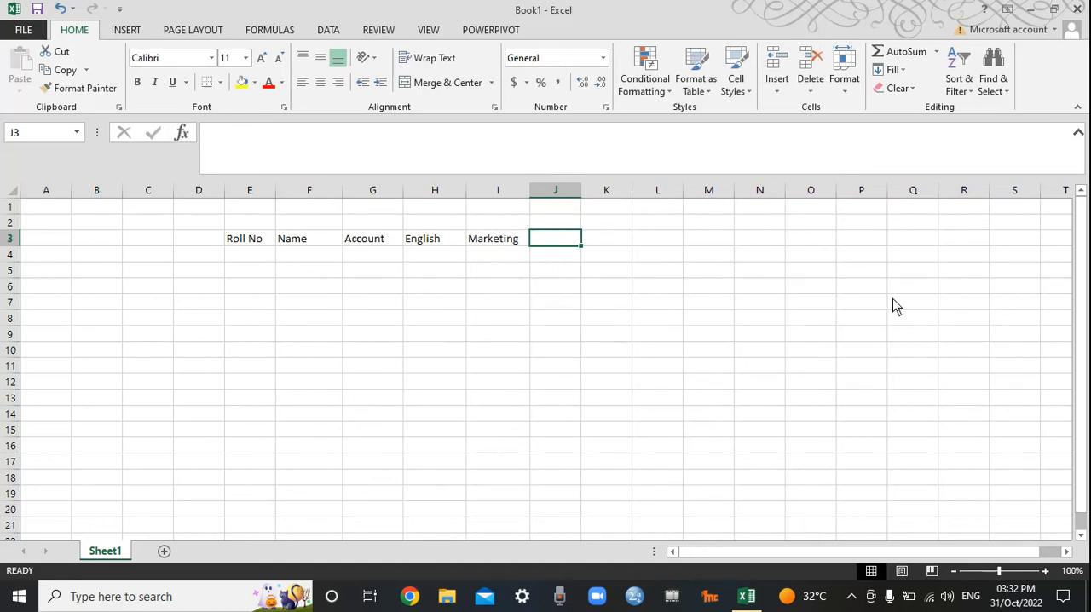
# Step: Enter the headers Total, Average, Max and Min in cells J3:M3
pyautogui.write('Total')
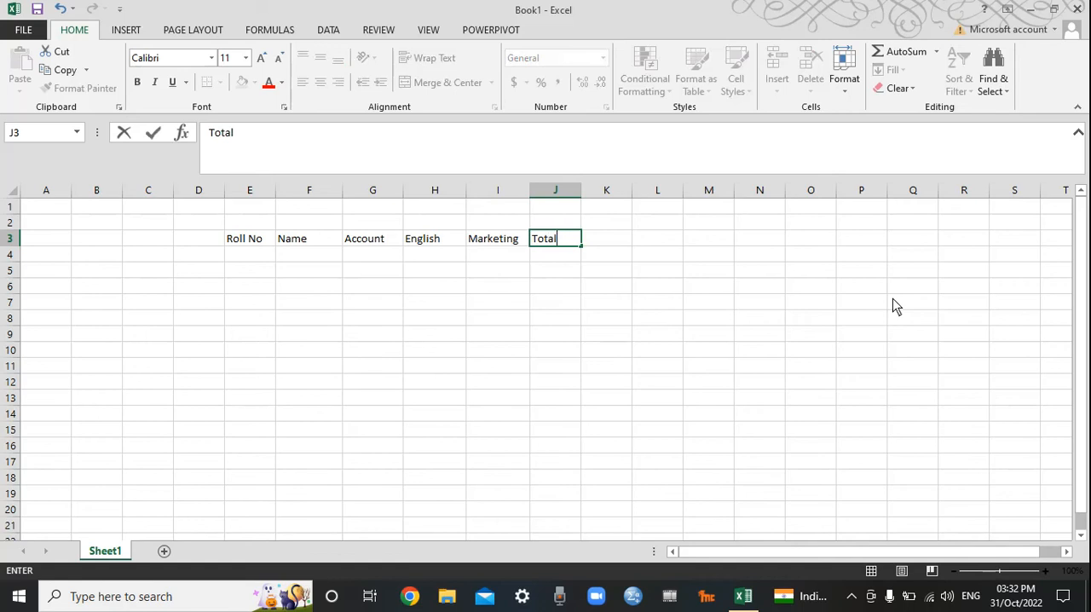
pyautogui.press('Tab')
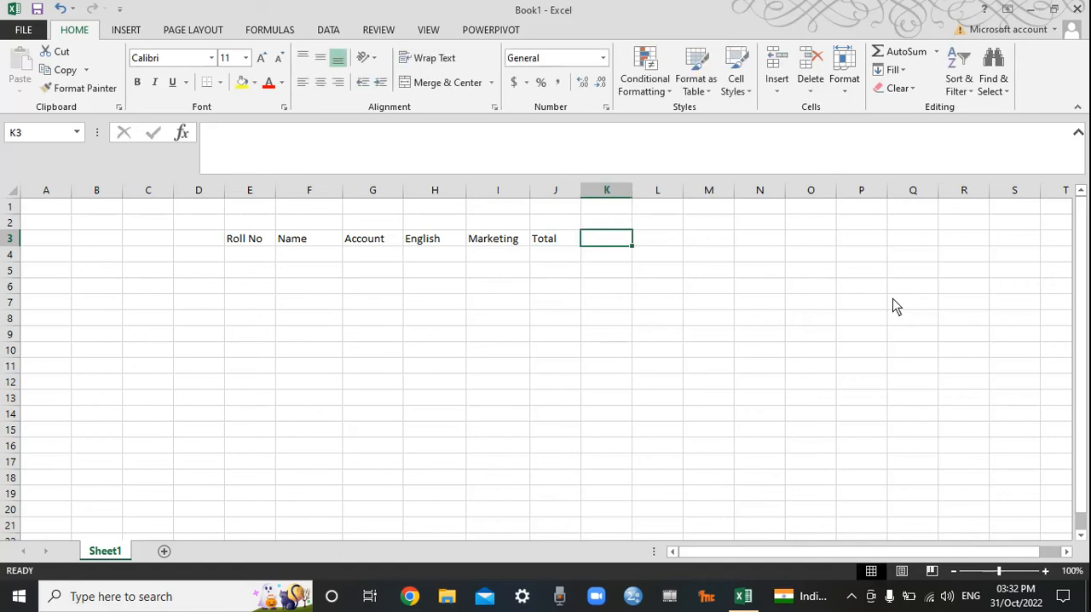
pyautogui.write('Average')
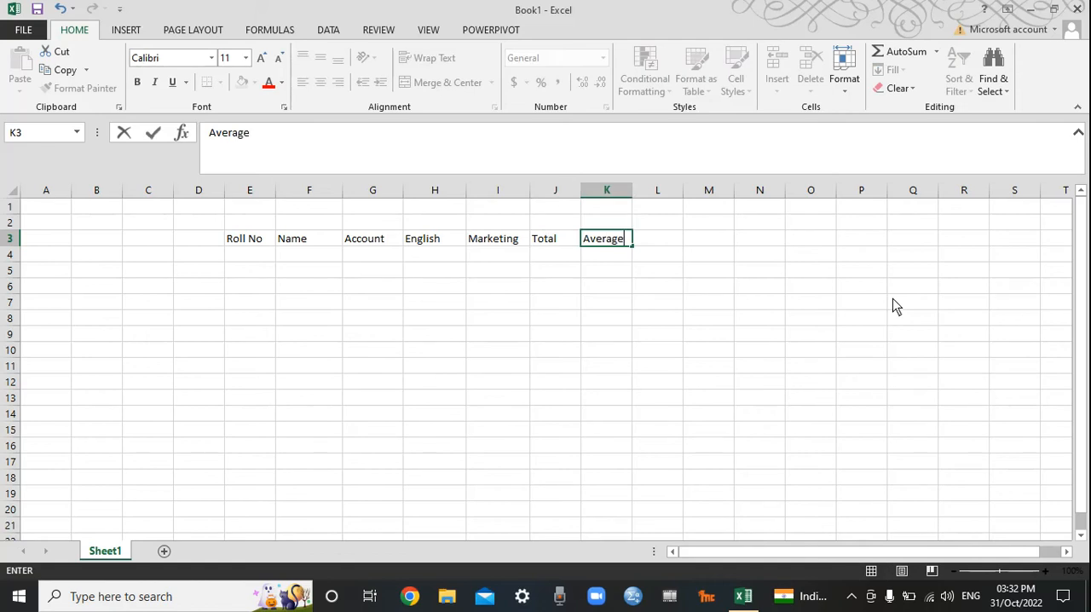
pyautogui.press('Tab')
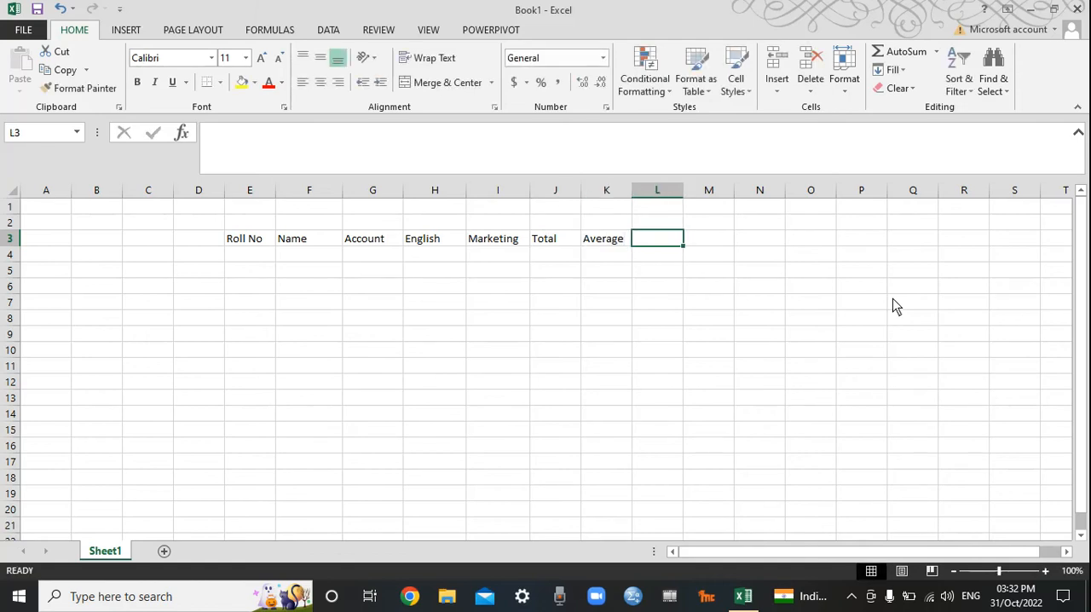
pyautogui.write('Max')
pyautogui.press('Tab')
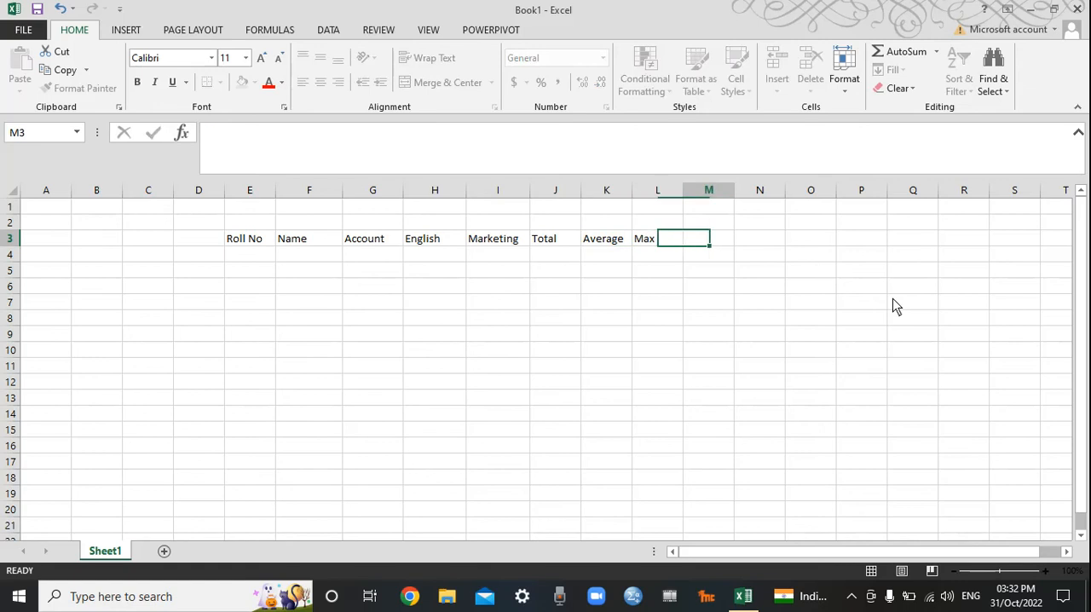
pyautogui.write('Min')
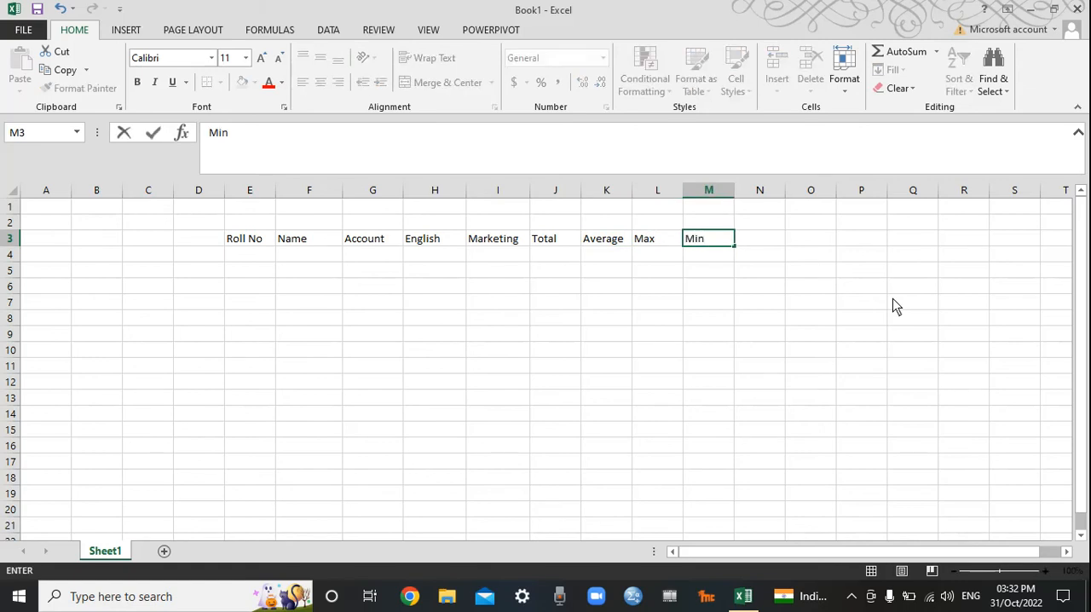
pyautogui.press('Return')
pyautogui.press('Left')
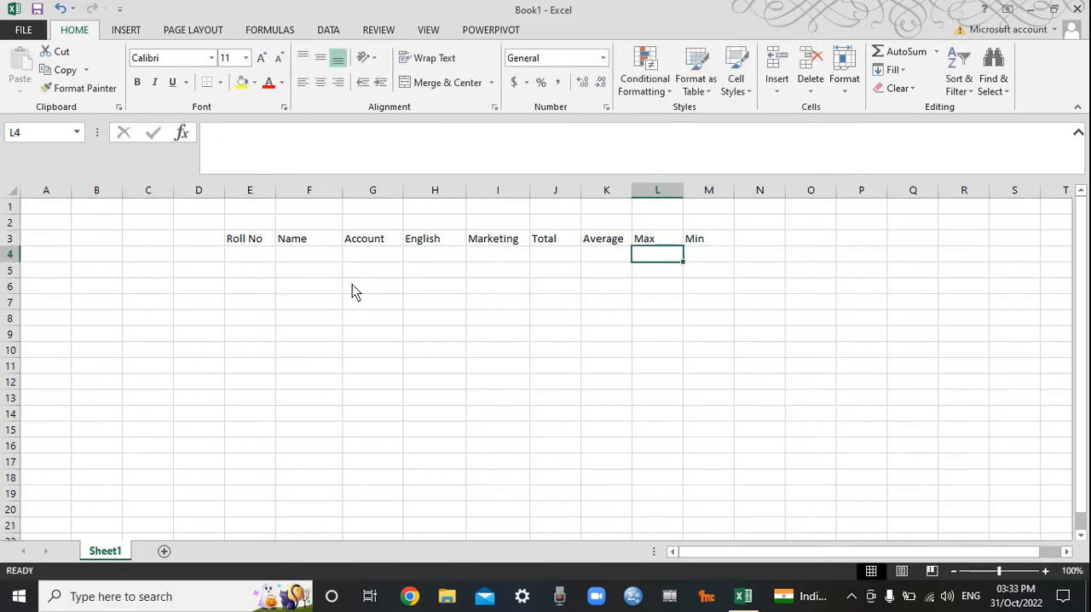
# Step: Make the header row E3:M3 bold
pyautogui.moveTo(261, 244); pyautogui.dragTo(695, 244)
pyautogui.click(136, 81)
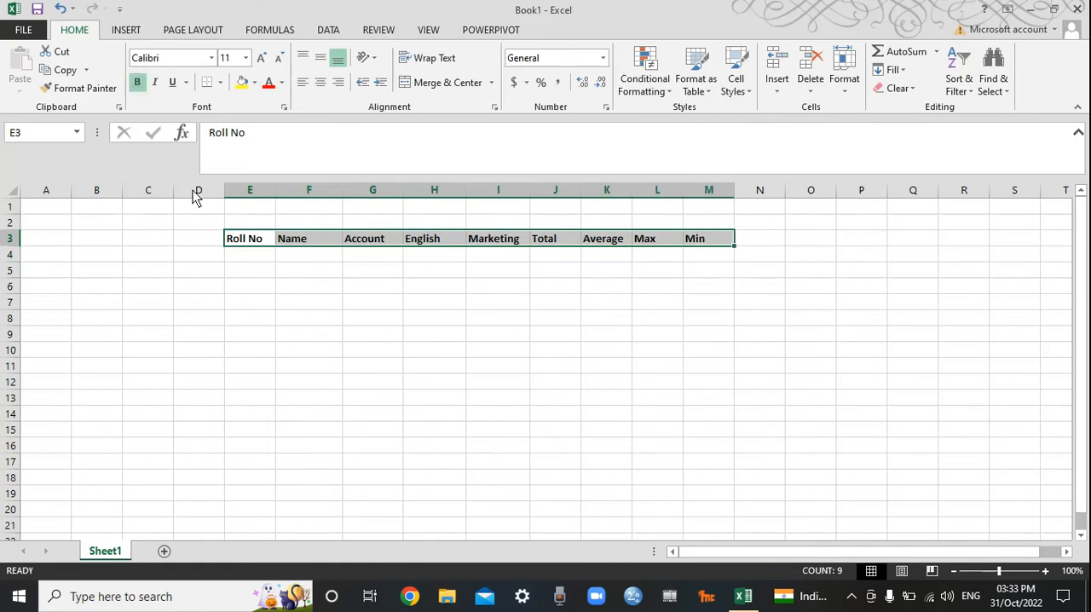
# Step: Enter the roll numbers 1 to 5 in cells E4:E8 and return to the first one
pyautogui.click(246, 259)
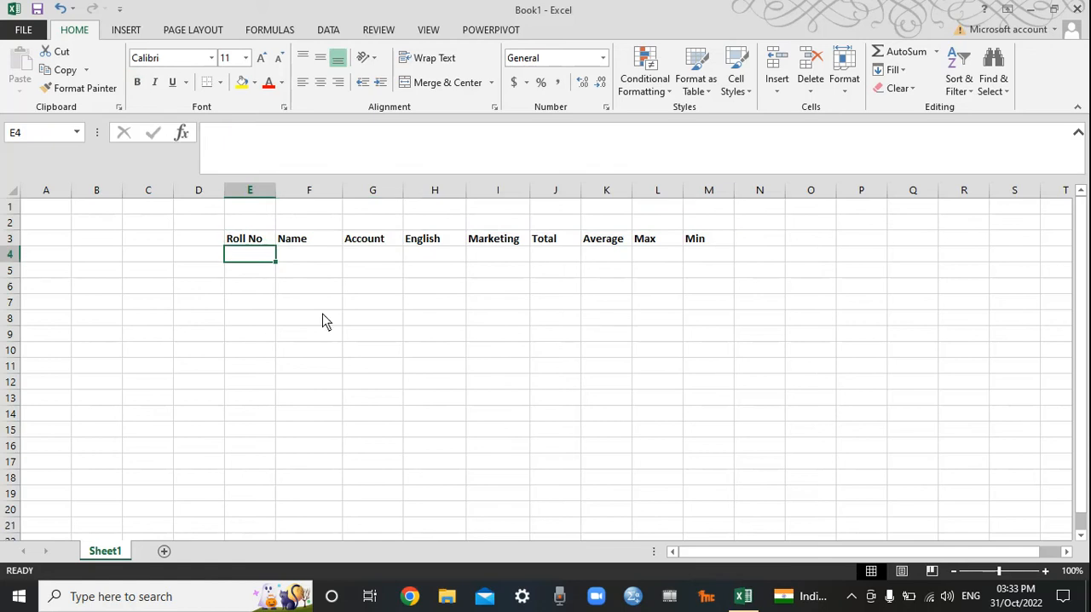
pyautogui.write('1 2 3')
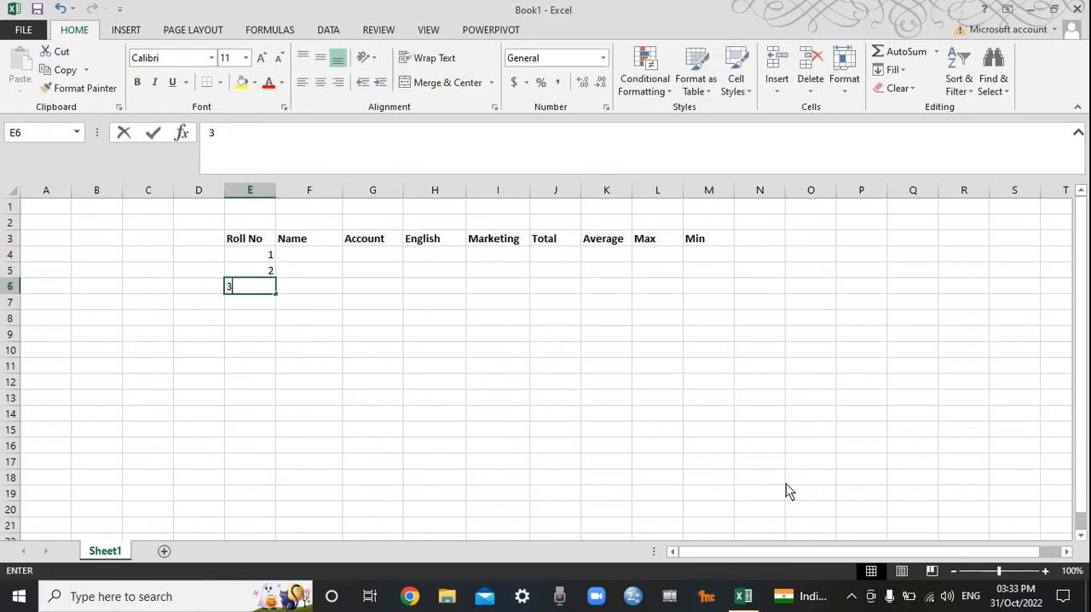
pyautogui.write(' 4 5')
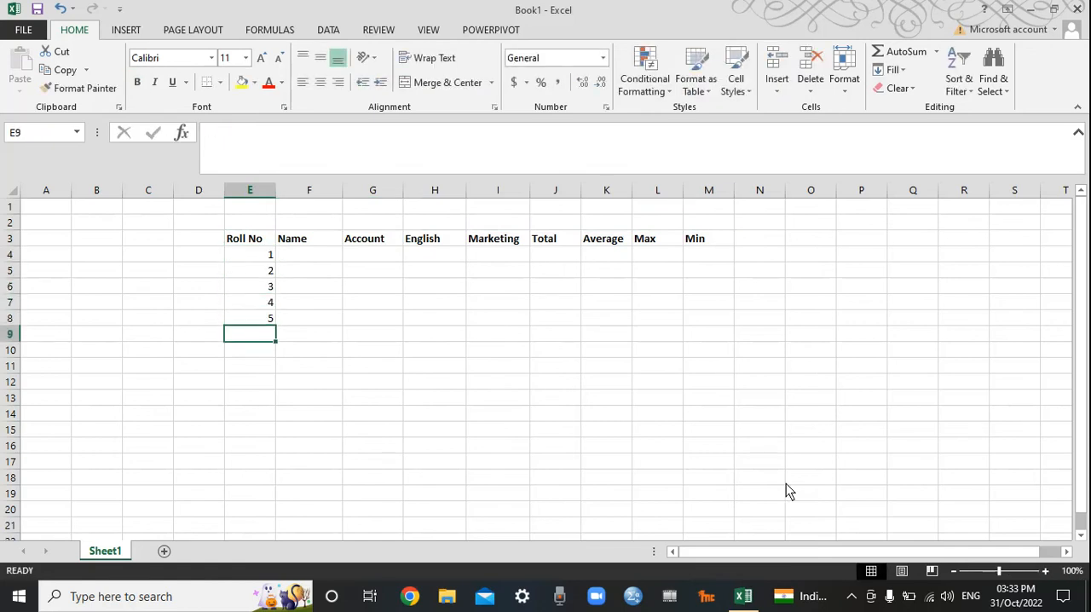
pyautogui.press('Up')
pyautogui.press('Up')
pyautogui.press('Up')
pyautogui.press('Up')
pyautogui.press('Up')
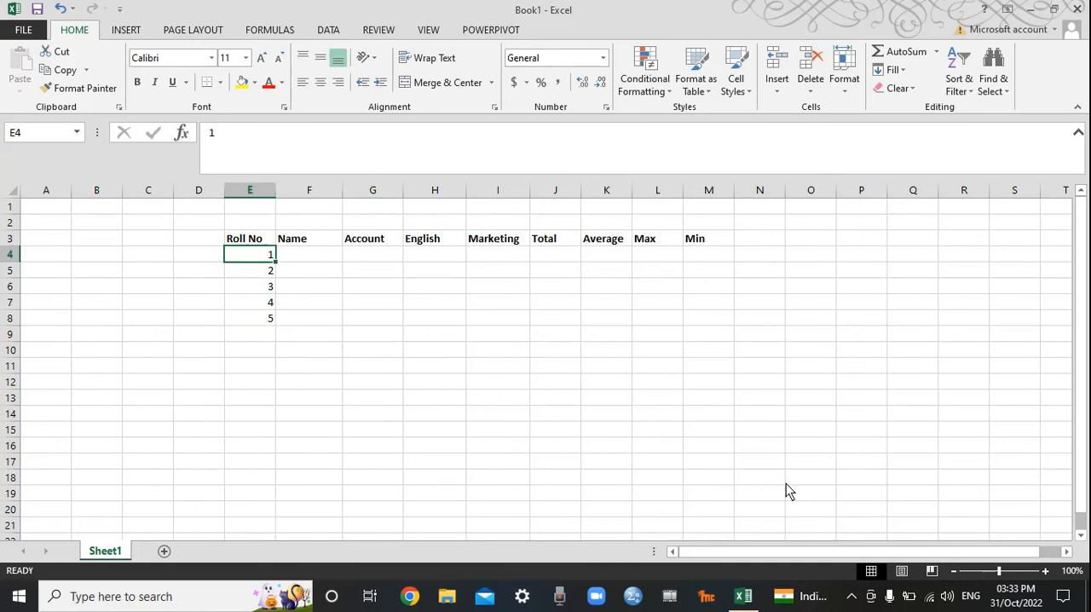
# Step: Centre the roll numbers in cells E4:E8 horizontally
pyautogui.moveTo(246, 261); pyautogui.dragTo(255, 323)
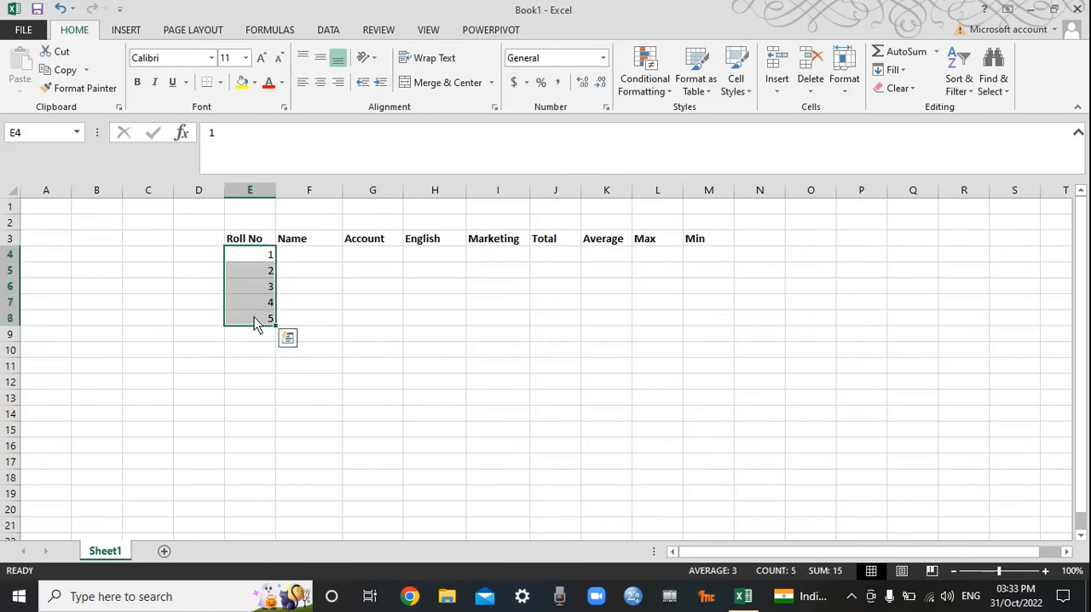
pyautogui.click(322, 82)
pyautogui.click(304, 83)
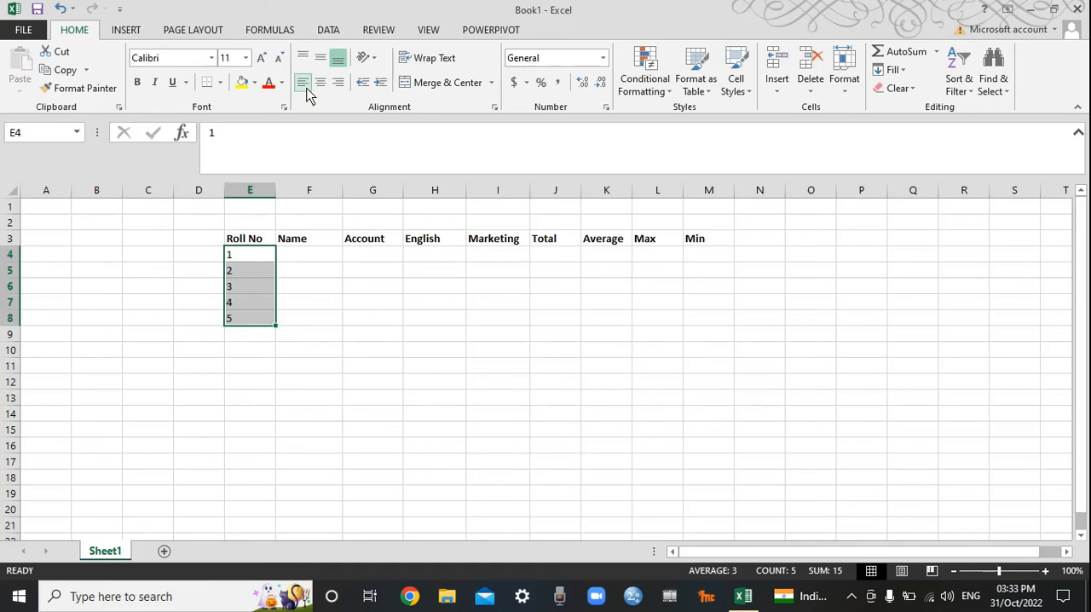
pyautogui.click(321, 85)
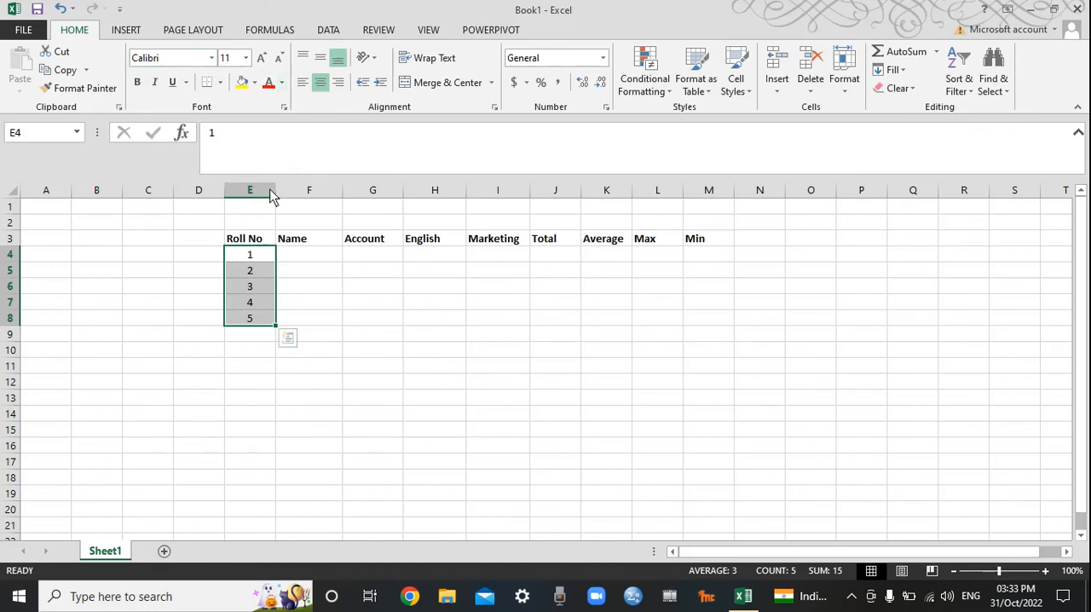
# Step: Widen the Name column and enter the five students' first names in cells F4:F8
pyautogui.click(298, 257)
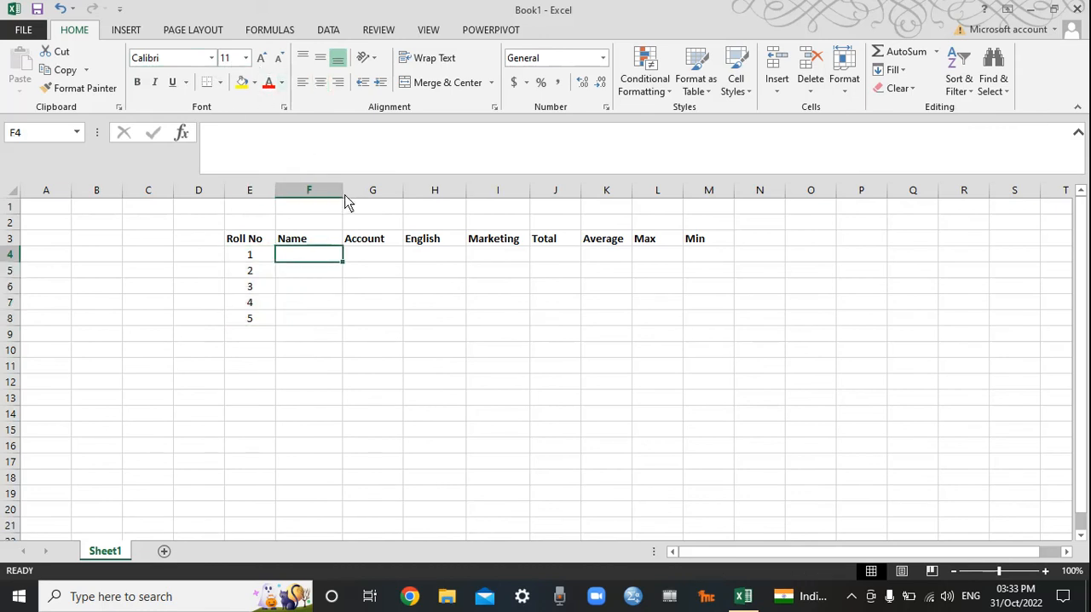
pyautogui.moveTo(342, 190); pyautogui.dragTo(395, 193)
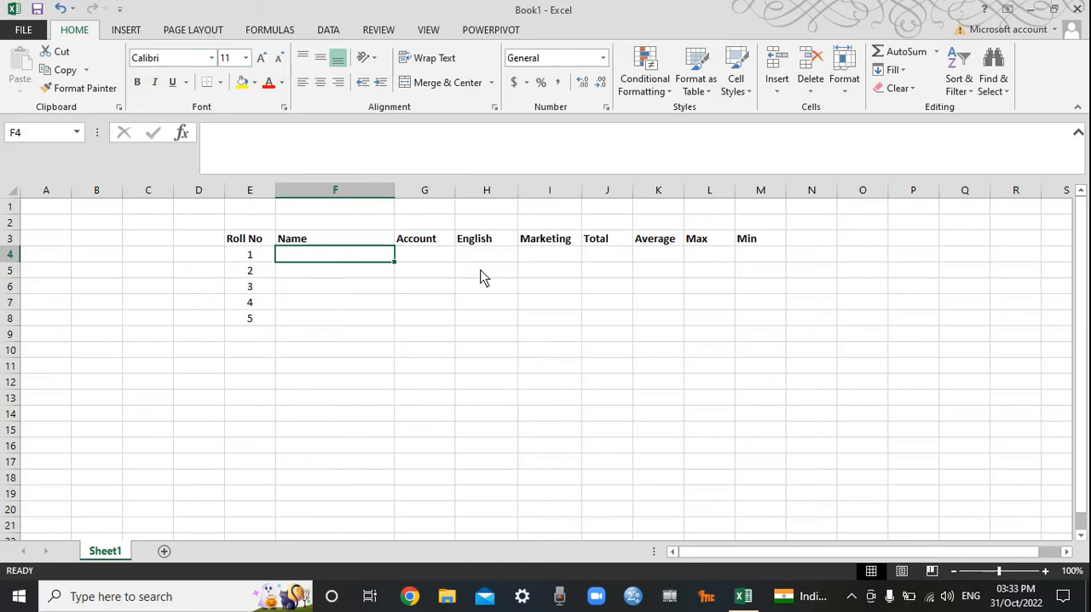
pyautogui.write('Soham')
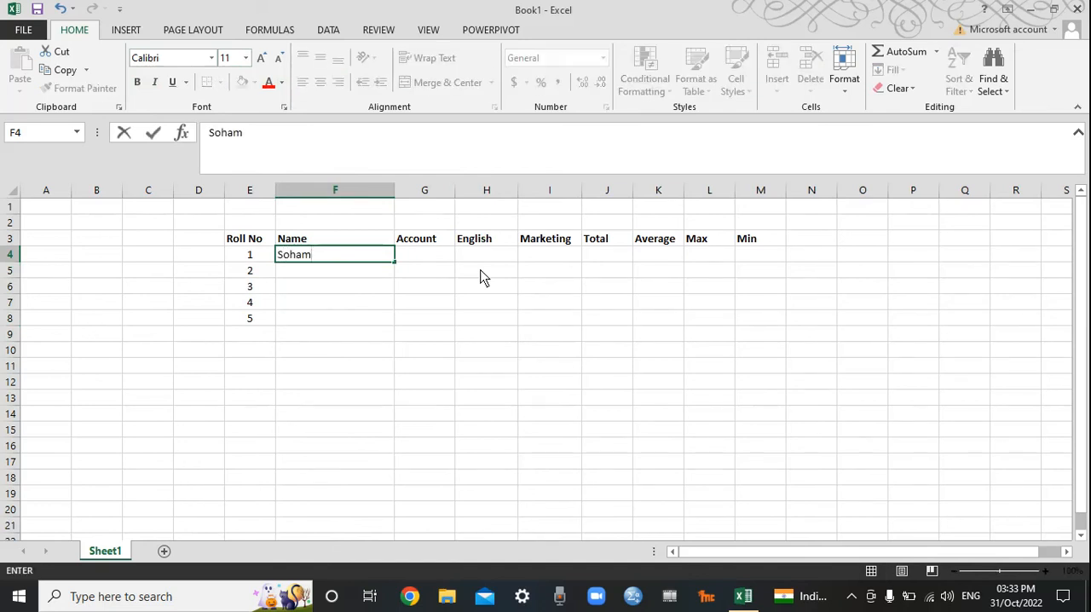
pyautogui.press('Return')
pyautogui.write('Ni')
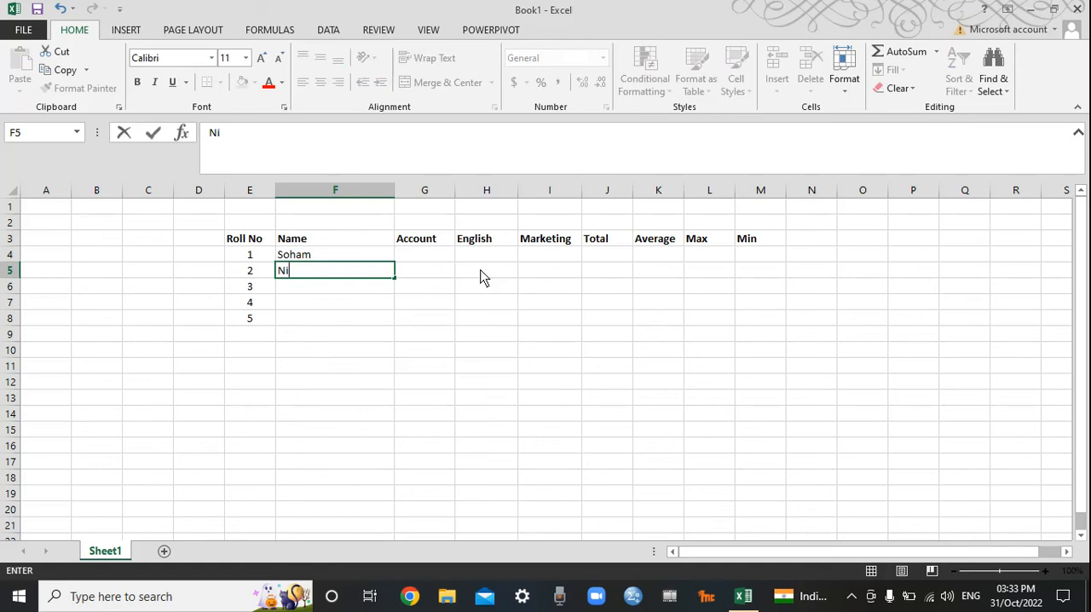
pyautogui.write('kita')
pyautogui.press('Return')
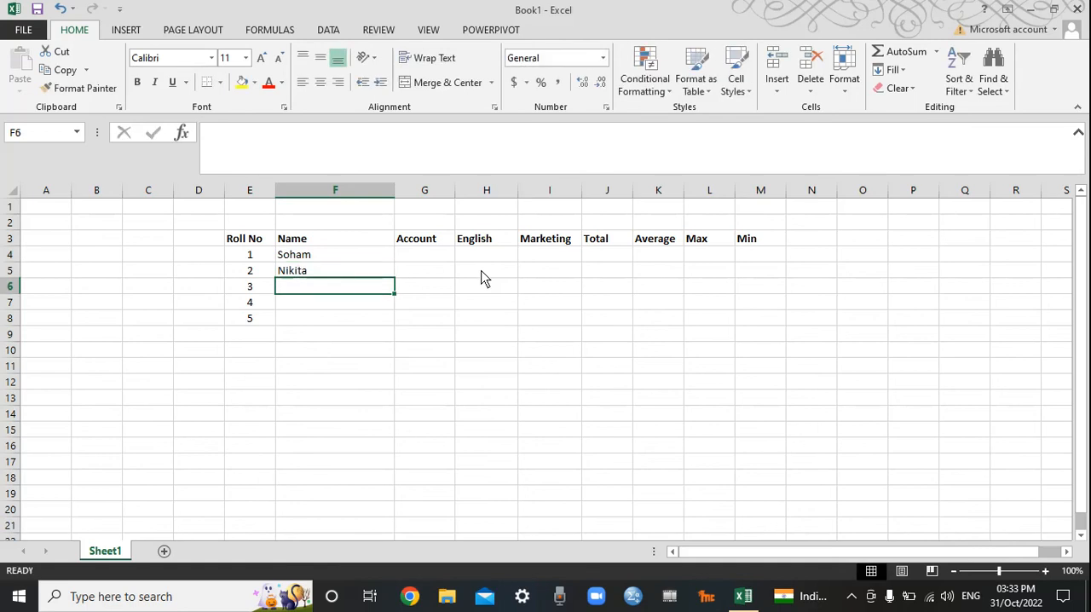
pyautogui.write('Piyush')
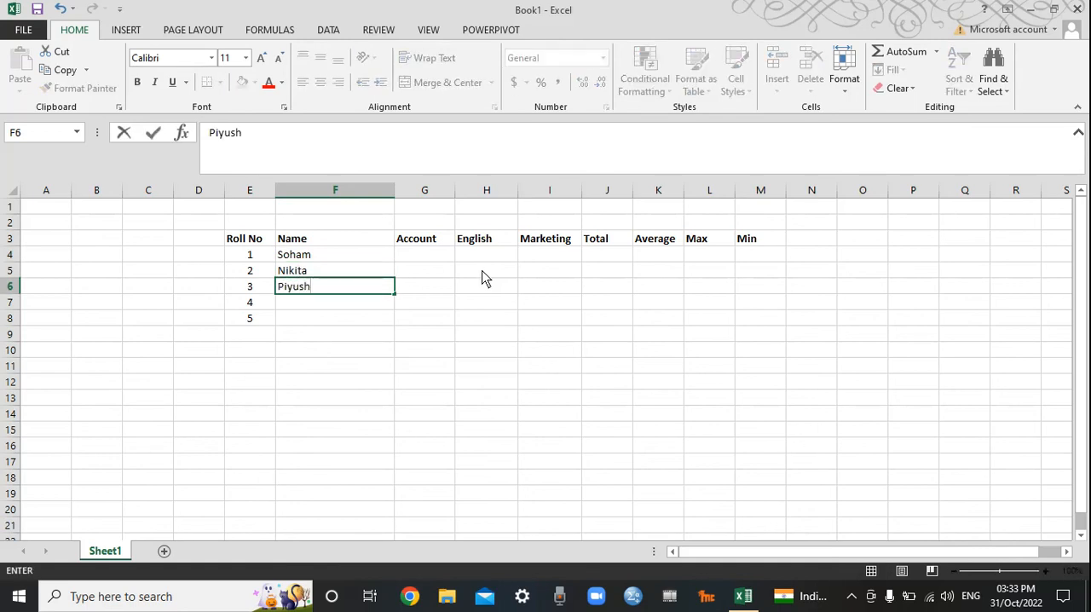
pyautogui.press('Return')
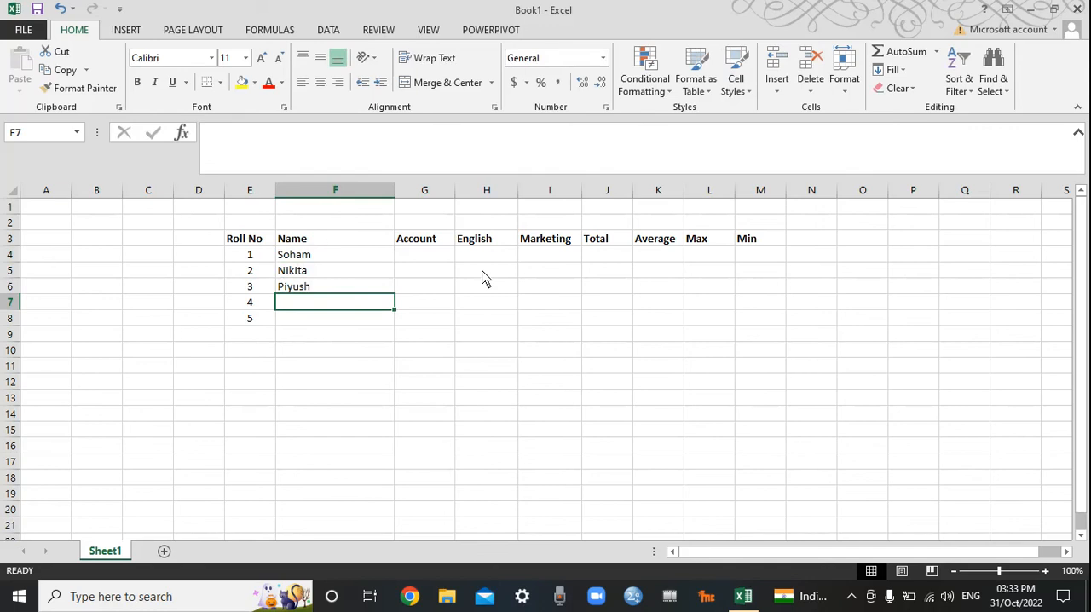
pyautogui.write('Shree')
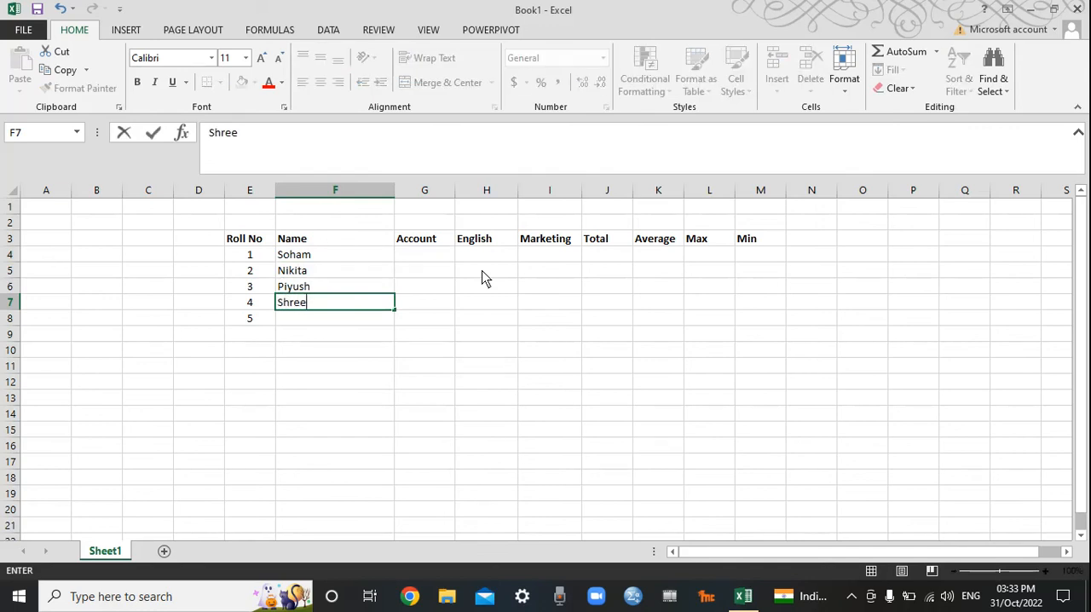
pyautogui.write('yash')
pyautogui.press('Return')
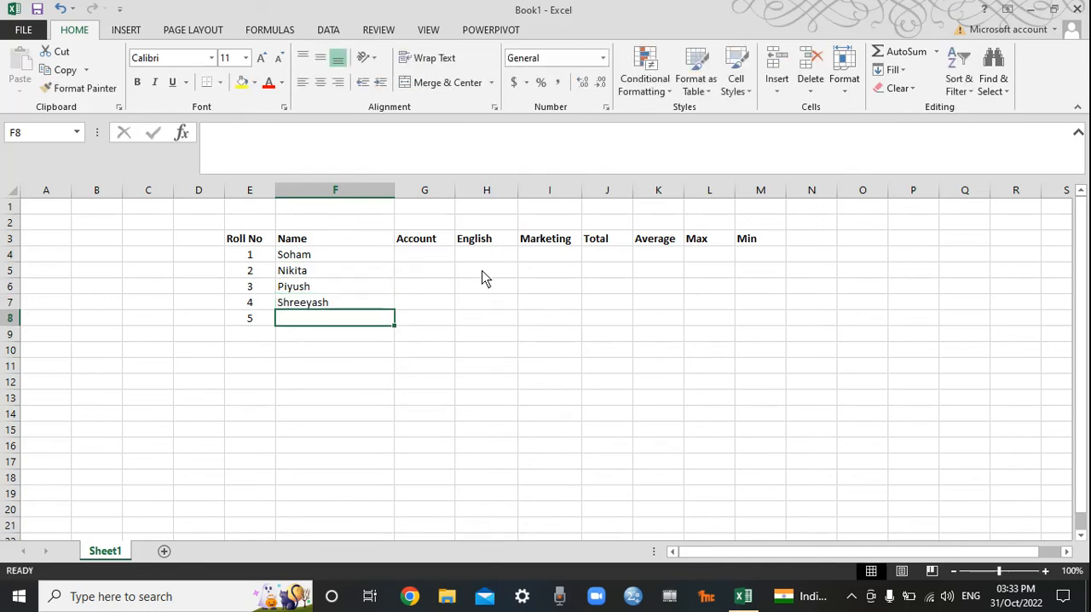
pyautogui.write('Deepak')
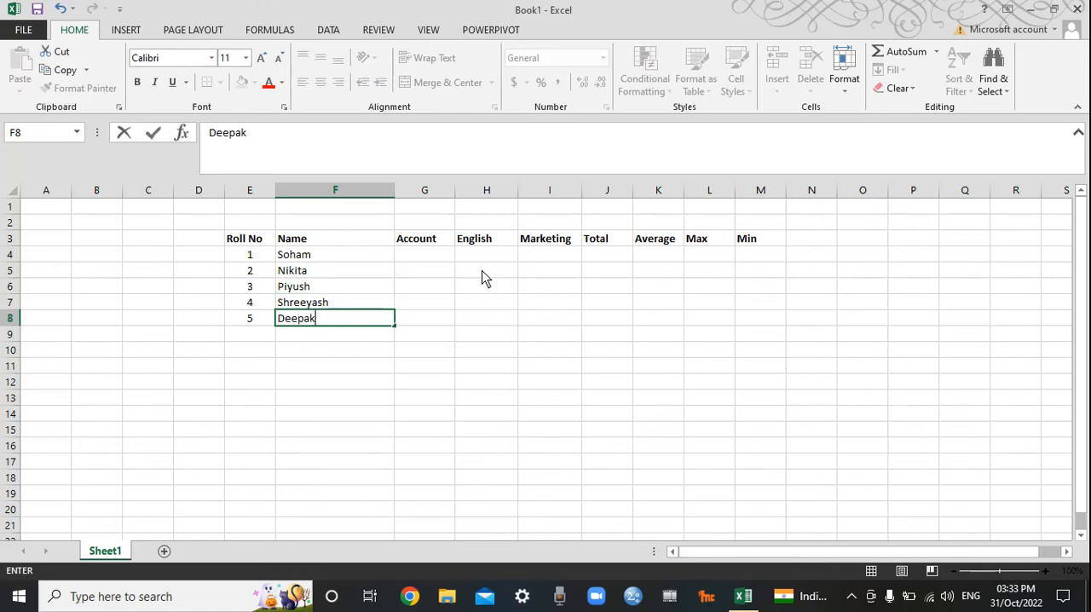
# Step: Enter the first student's marks in G4:I4: Account 45, English 65 and Marketing 34
pyautogui.click(424, 255)
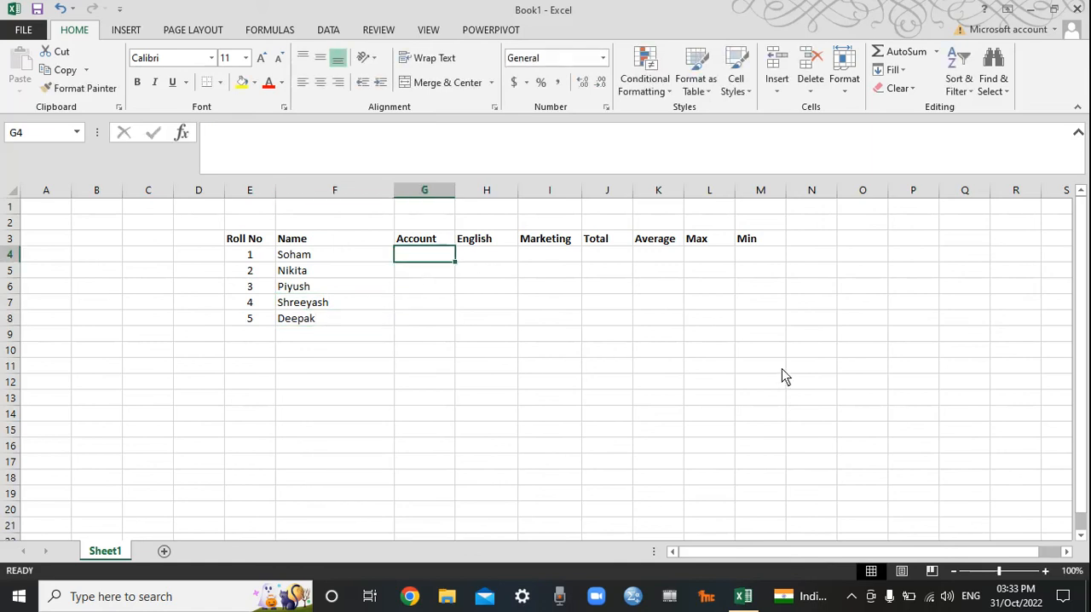
pyautogui.write('45')
pyautogui.press('Tab')
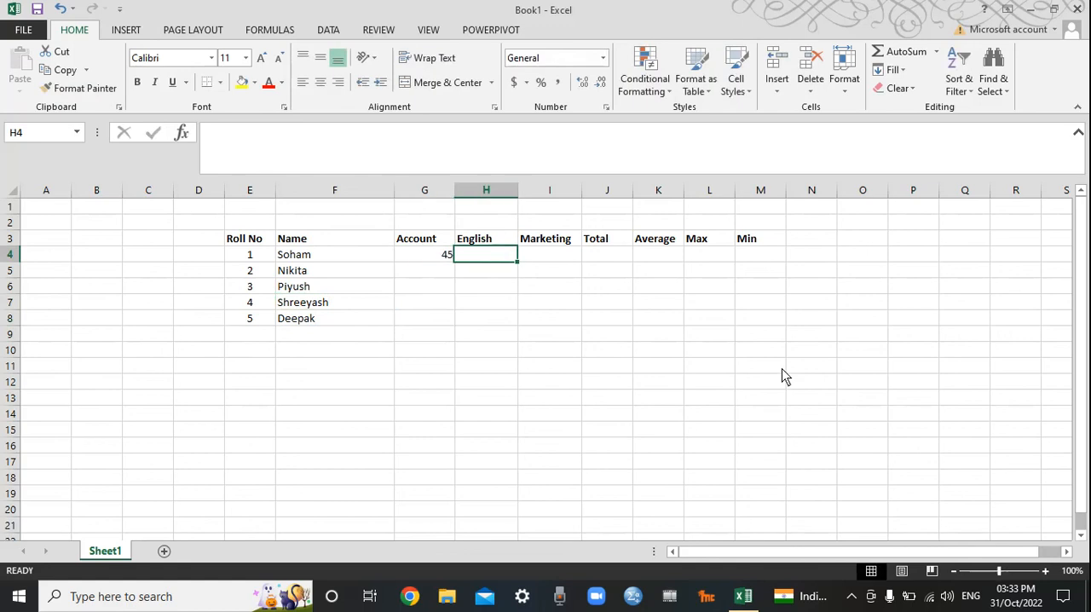
pyautogui.write('65')
pyautogui.press('Tab')
pyautogui.press('Tab')
pyautogui.write('34')
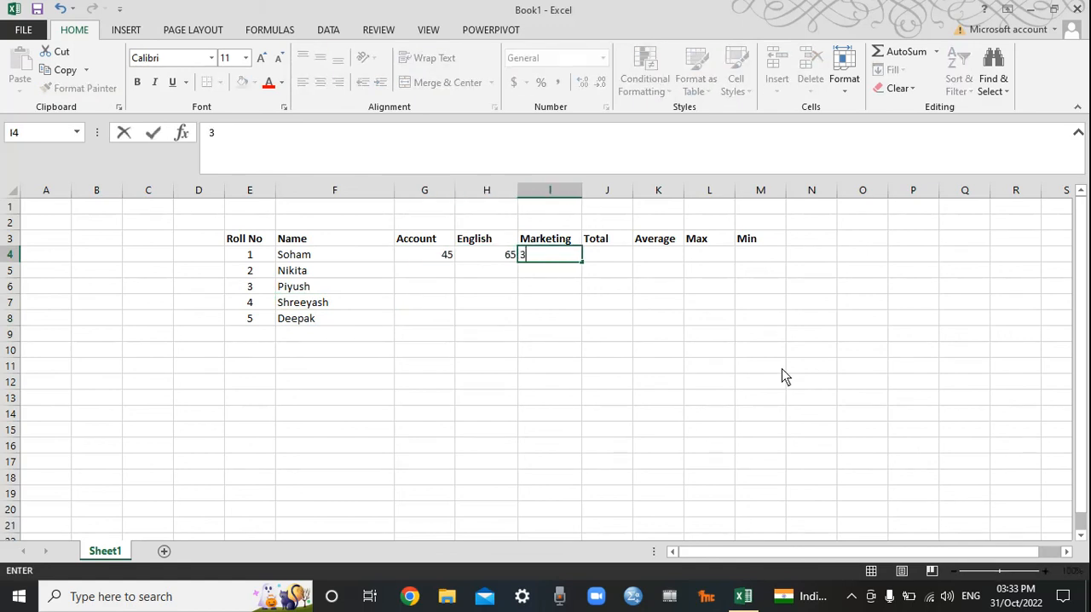
pyautogui.press('Return')
# Step: Enter the remaining Account marks 45, 67, 67 and 89 in cells G5:G8
pyautogui.press('Left')
pyautogui.press('Left')
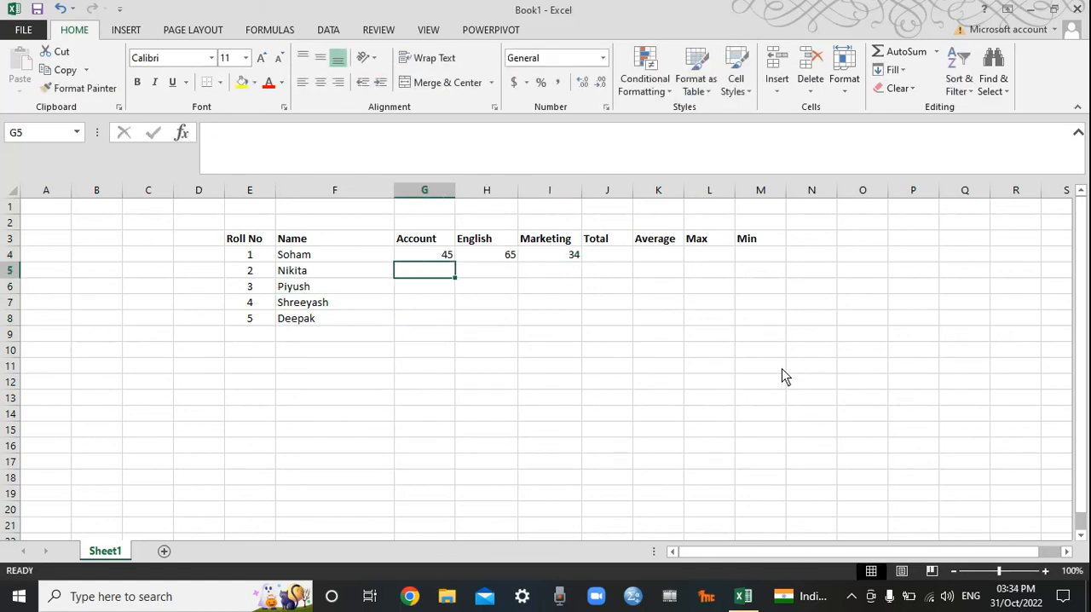
pyautogui.write('45')
pyautogui.press('Return')
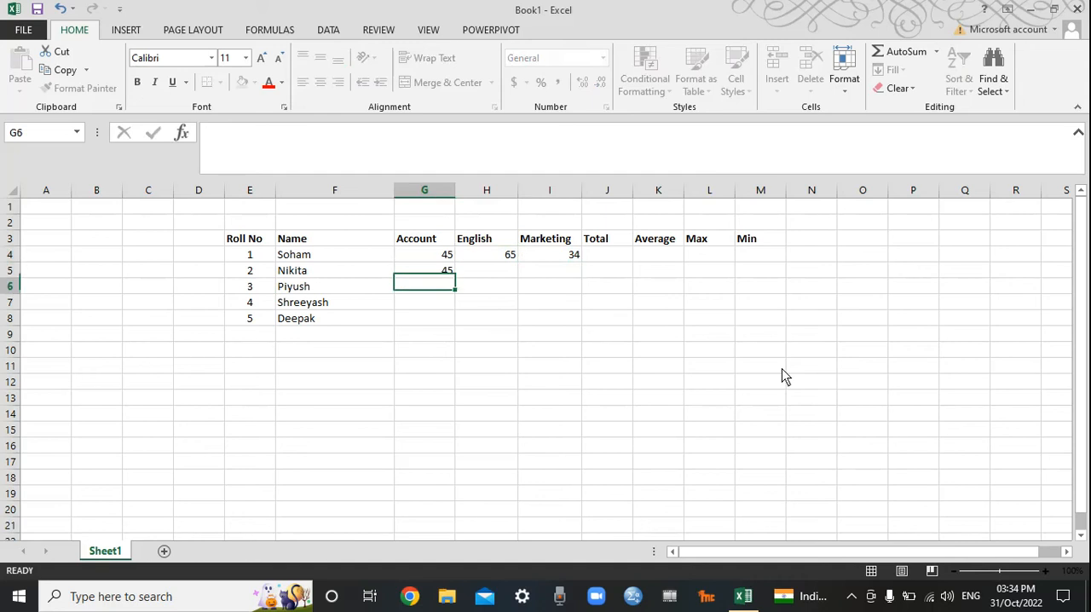
pyautogui.write('67')
pyautogui.press('Return')
pyautogui.press('Return')
pyautogui.write('8')
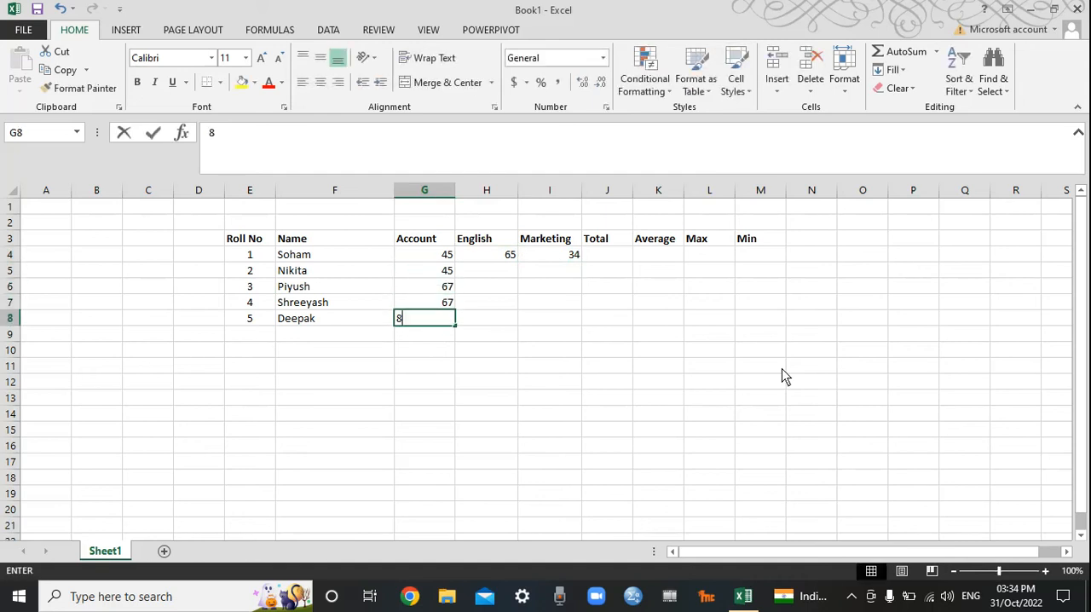
pyautogui.write('9')
pyautogui.press('Up')
# Step: Enter the remaining English marks 65, 78, 65 and 43 in cells H5:H8
pyautogui.press('Up')
pyautogui.press('Right')
pyautogui.press('Right')
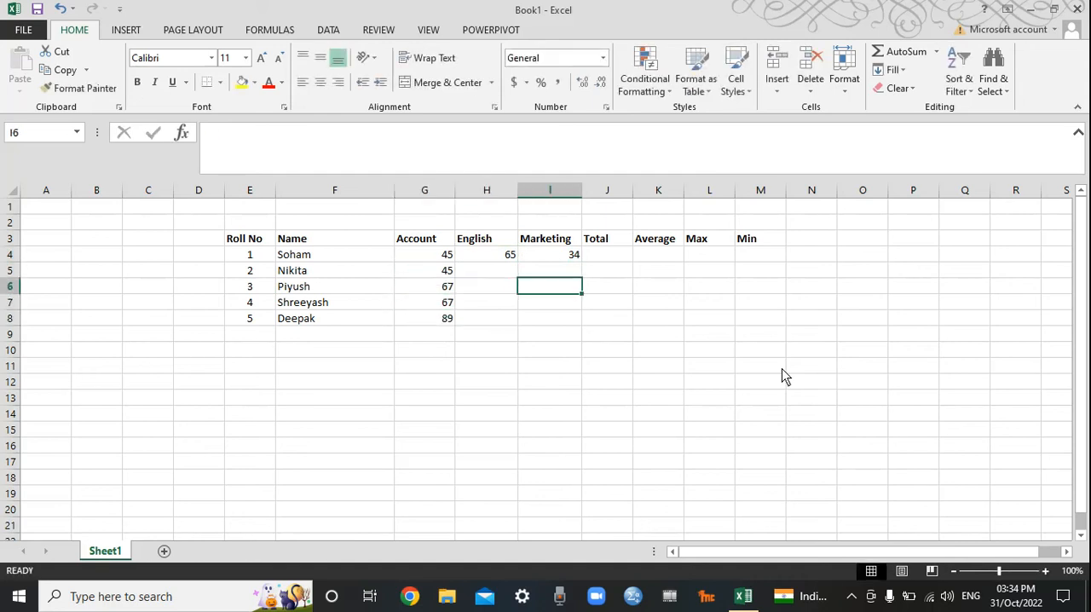
pyautogui.press('Up')
pyautogui.press('Left')
pyautogui.write('65')
pyautogui.press('Return')
pyautogui.write('78')
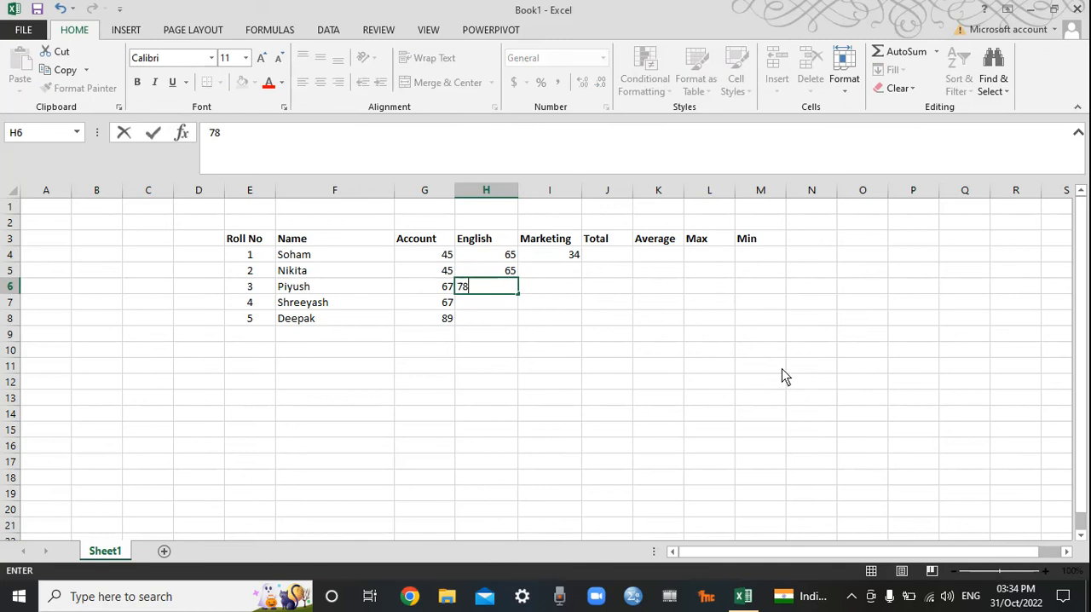
pyautogui.press('Return')
pyautogui.write('65')
pyautogui.press('Return')
pyautogui.write('43')
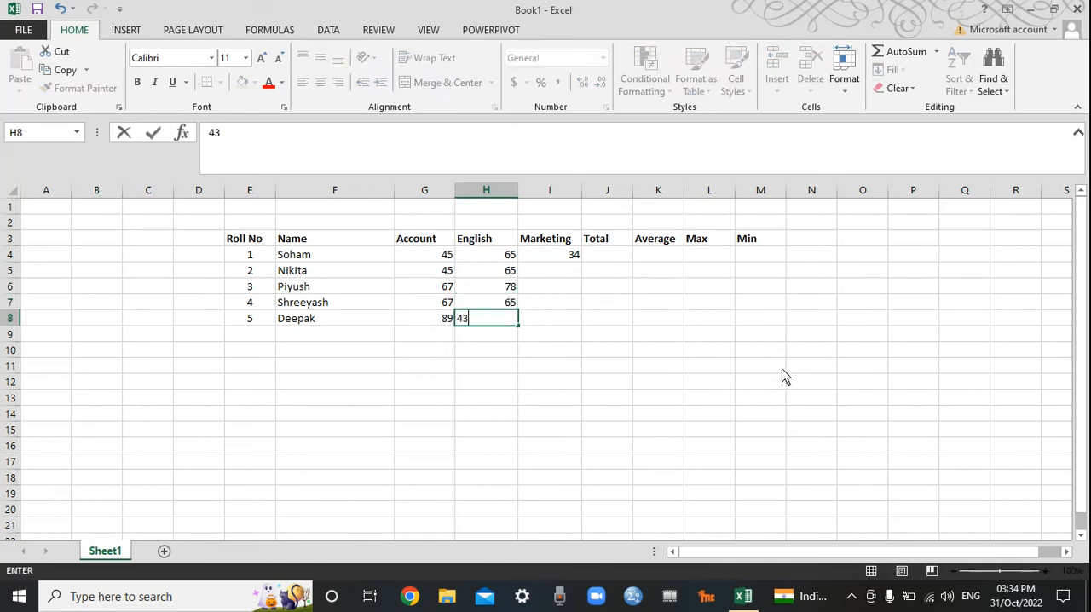
pyautogui.press('Return')
# Step: Enter the Marketing marks 46 and 78 in cells I5 and I6
pyautogui.press('Up')
pyautogui.press('Up')
pyautogui.press('Up')
pyautogui.press('Up')
pyautogui.press('Right')
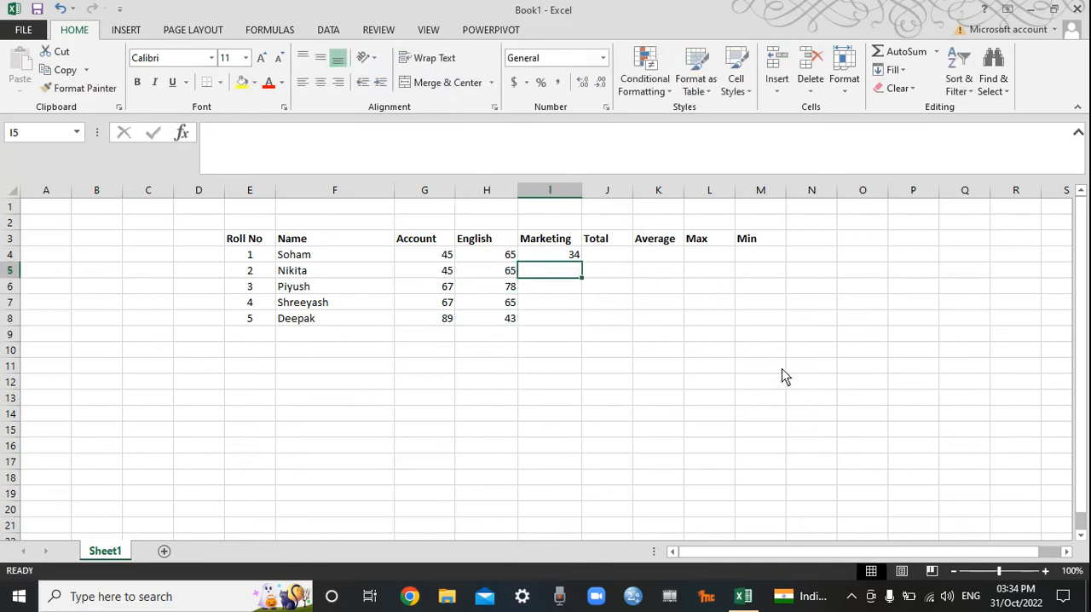
pyautogui.write('46')
pyautogui.press('Return')
pyautogui.write('78')
pyautogui.press('Return')
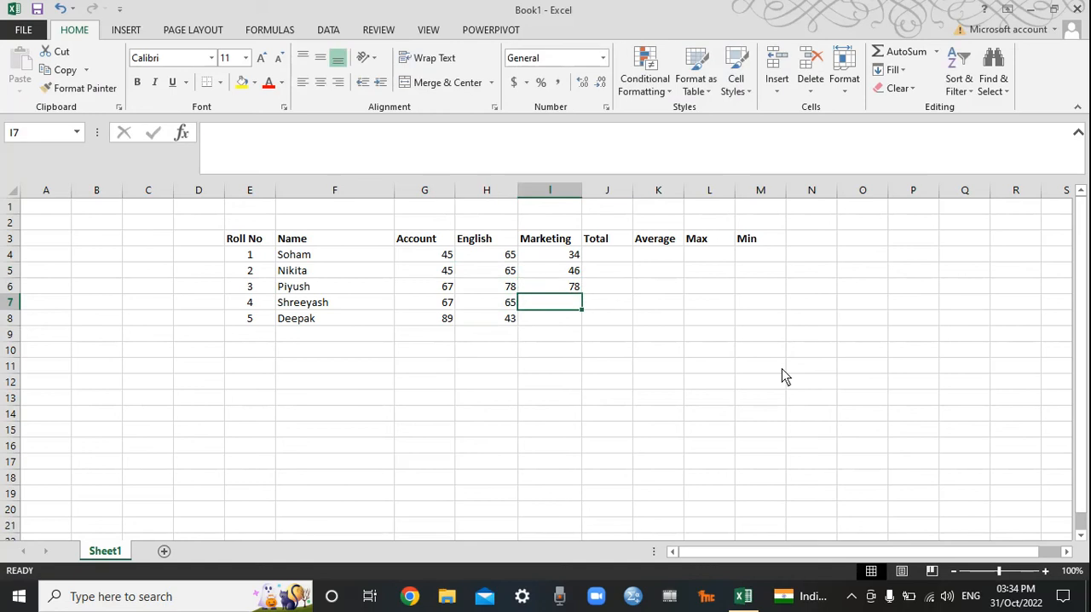
# Step: Change the Marketing mark in I6 to 73 and enter 37 and 80 in cells I7:I8
pyautogui.press('Up')
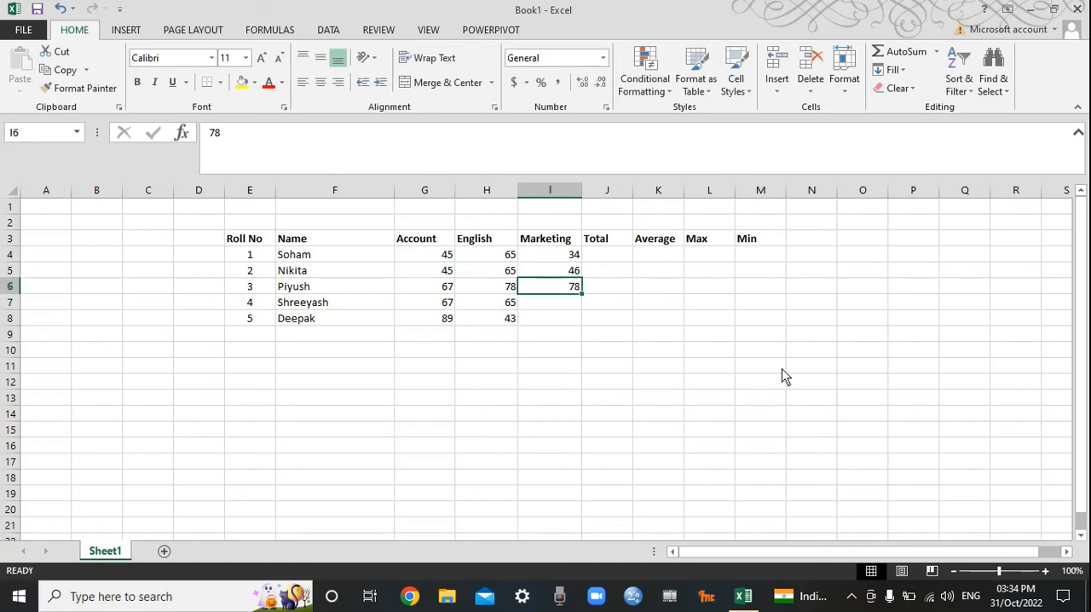
pyautogui.write('73')
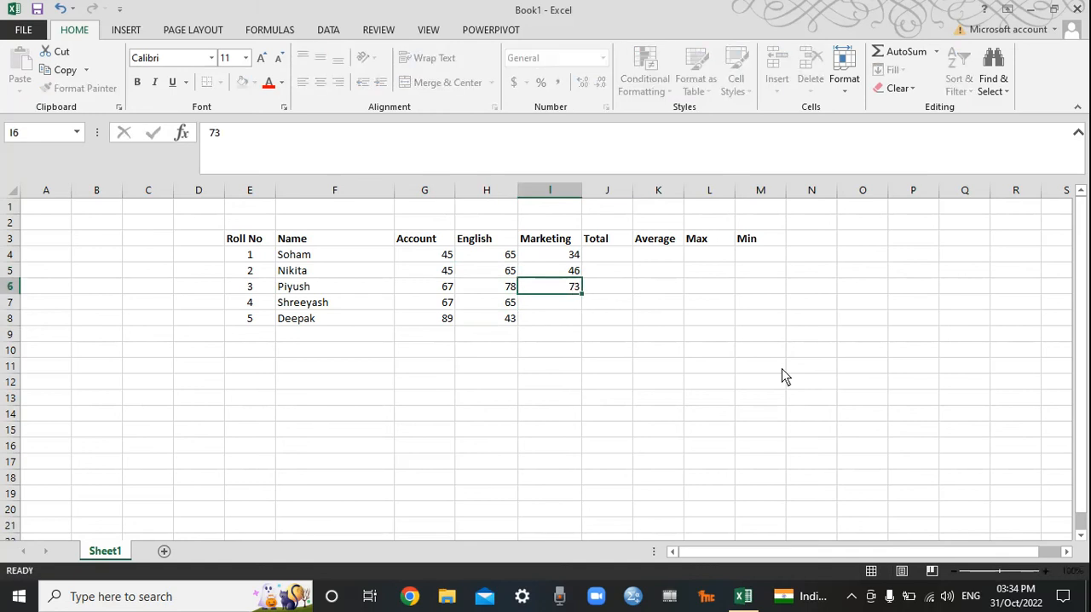
pyautogui.press('Return')
pyautogui.write('37')
pyautogui.press('Return')
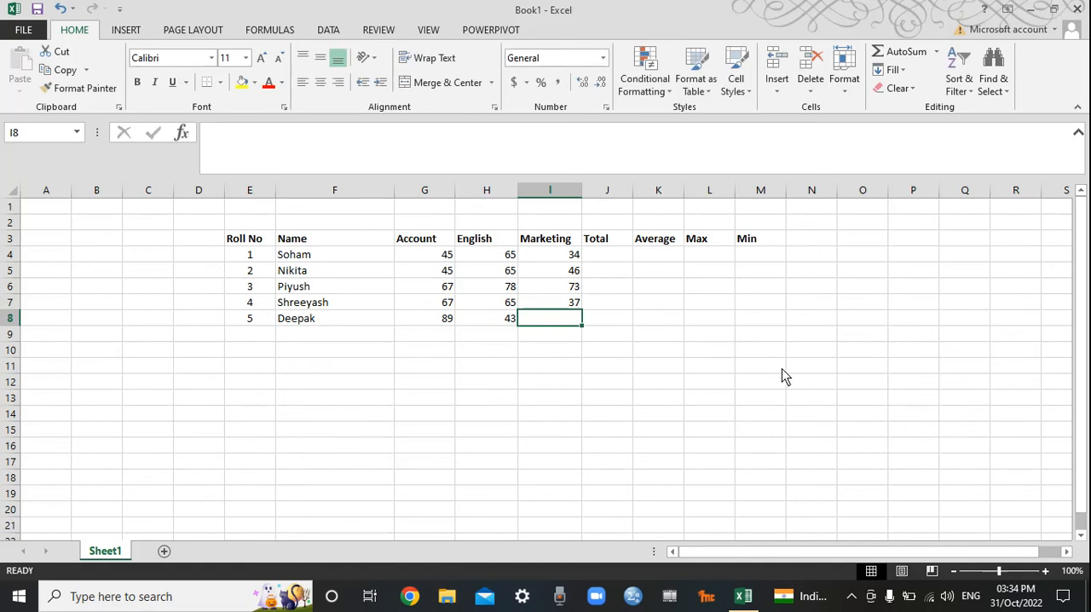
pyautogui.write('8')
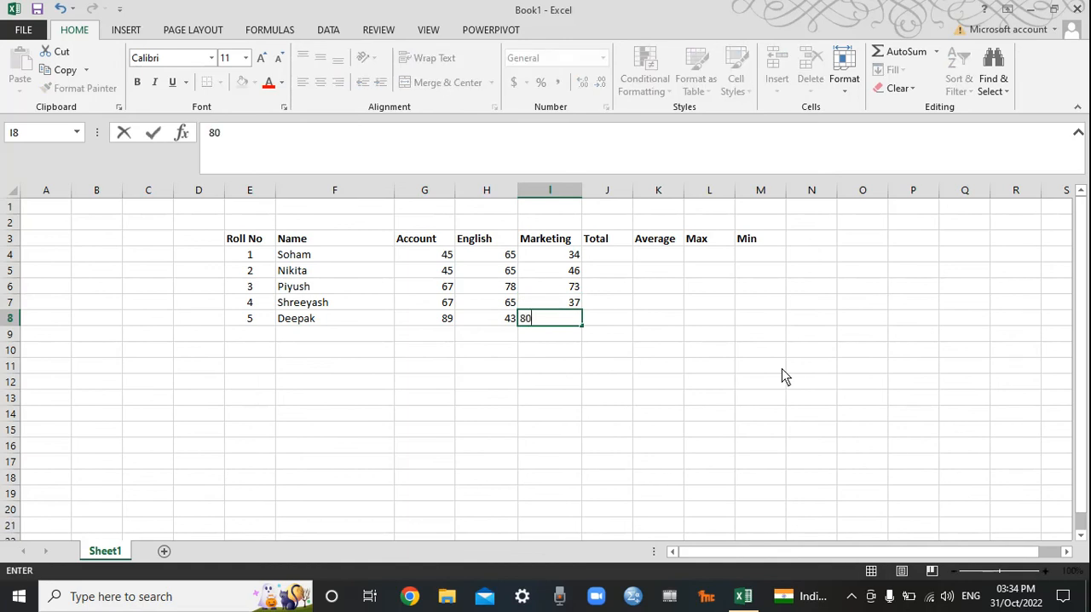
pyautogui.write('0')
pyautogui.press('Return')
# Step: Centre all the subject marks in cells G4:I8 horizontally
pyautogui.press('Up')
pyautogui.press('Up')
pyautogui.press('Up')
pyautogui.press('Up')
pyautogui.press('Up')
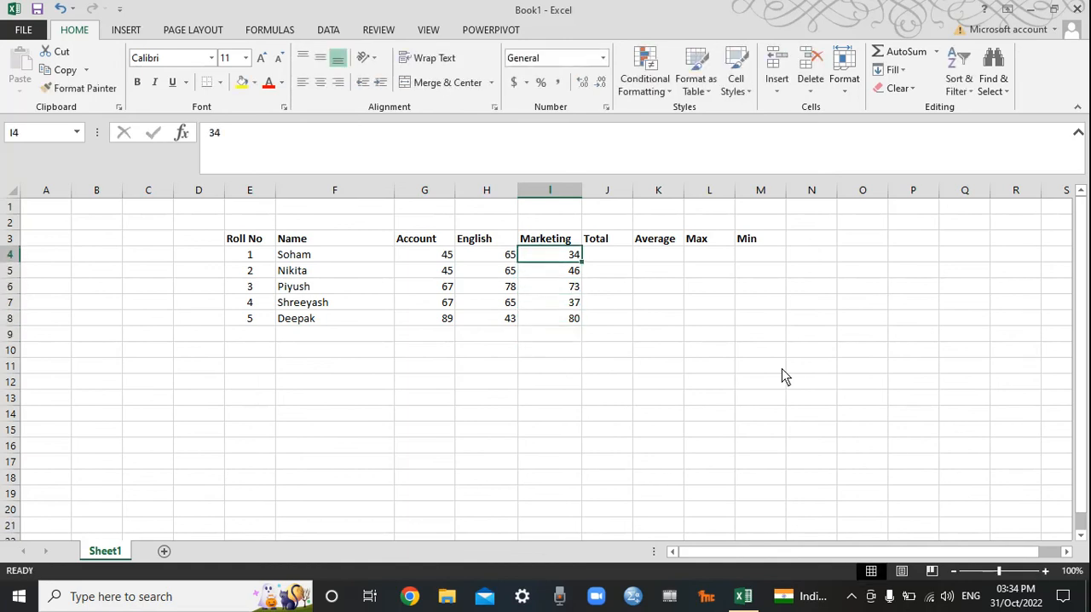
pyautogui.moveTo(444, 255); pyautogui.dragTo(531, 329)
pyautogui.click(320, 81)
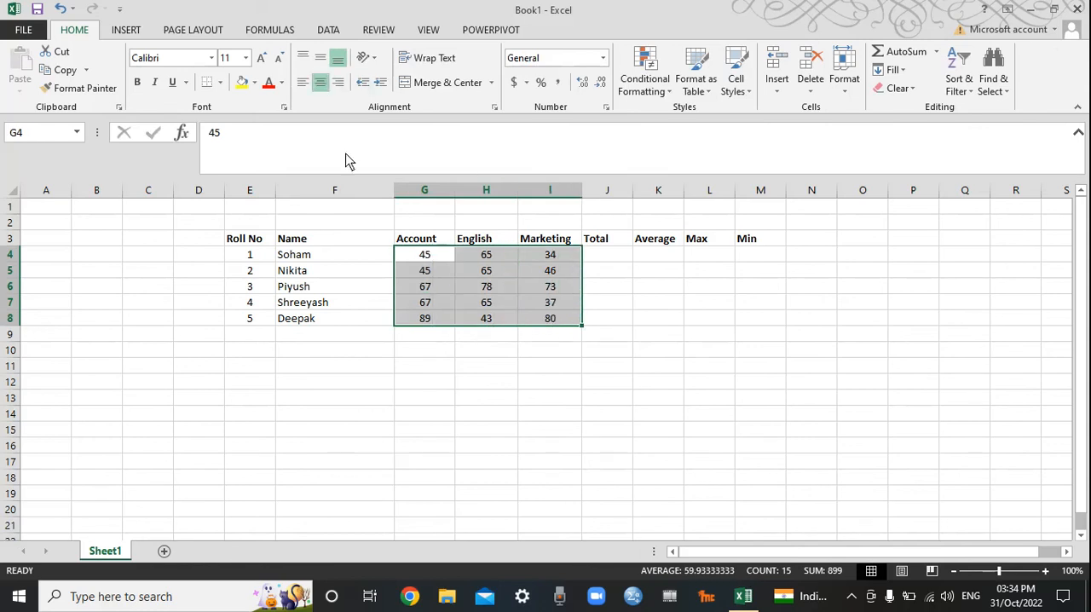
pyautogui.click(481, 451)
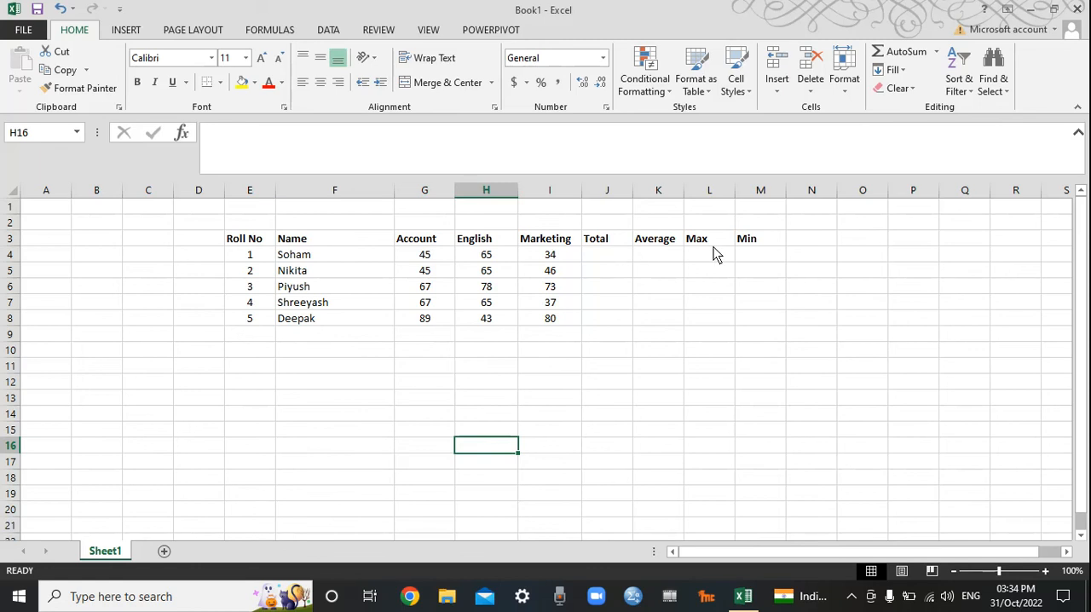
# Step: Calculate the first student's total in cell J4 with the formula =SUM(G4:I4)
pyautogui.click(607, 254)
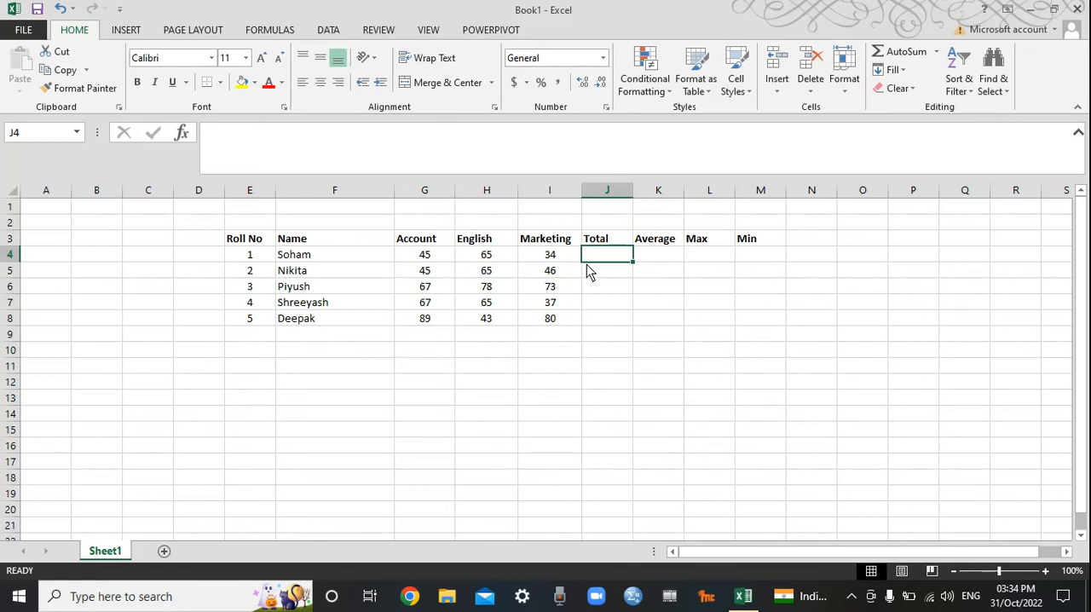
pyautogui.write('=')
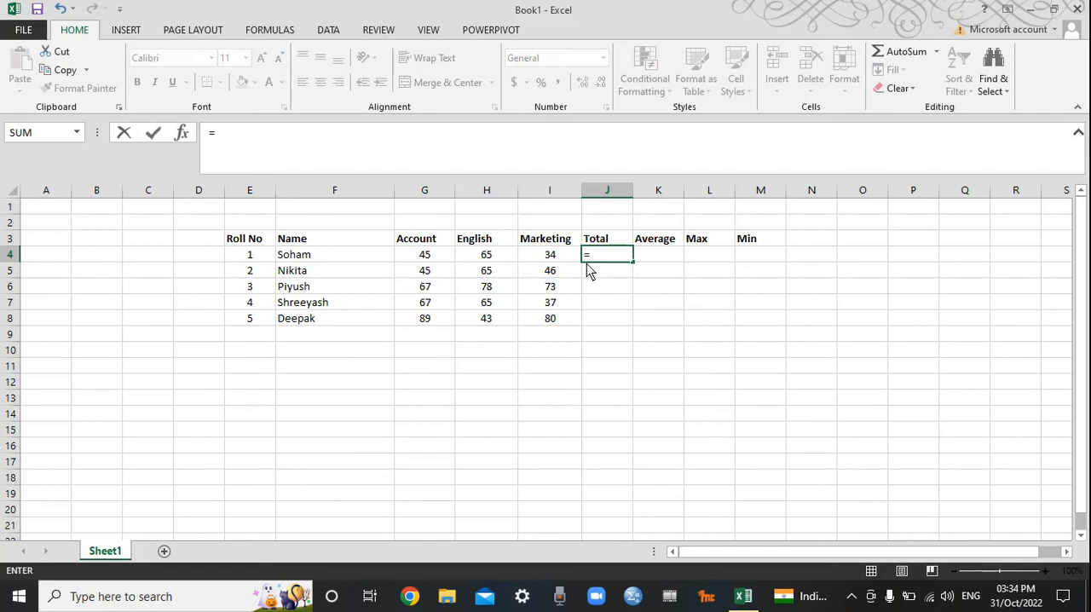
pyautogui.write('sum')
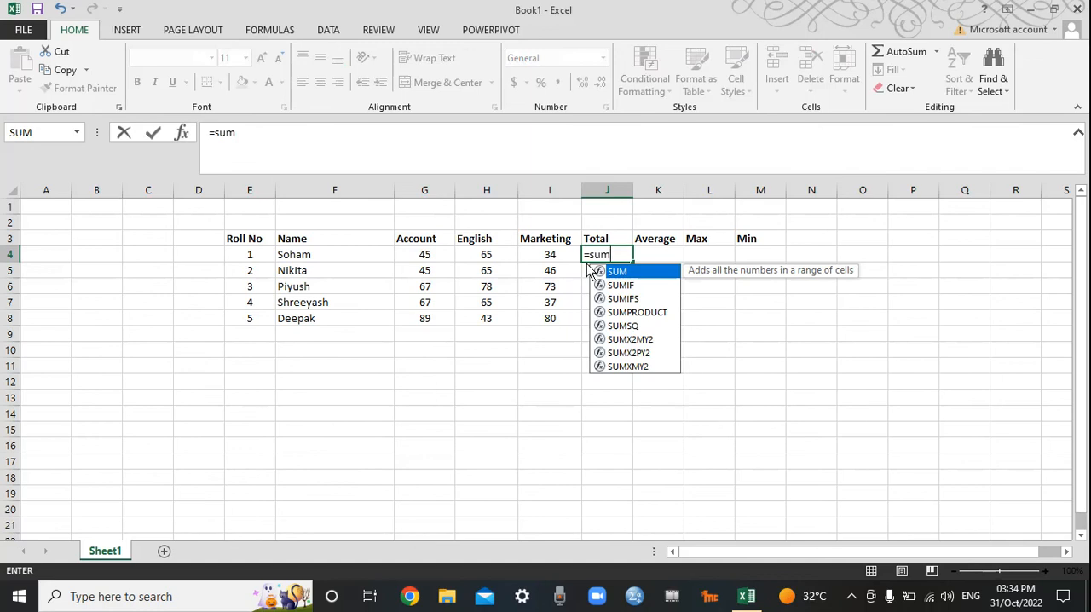
pyautogui.write('(')
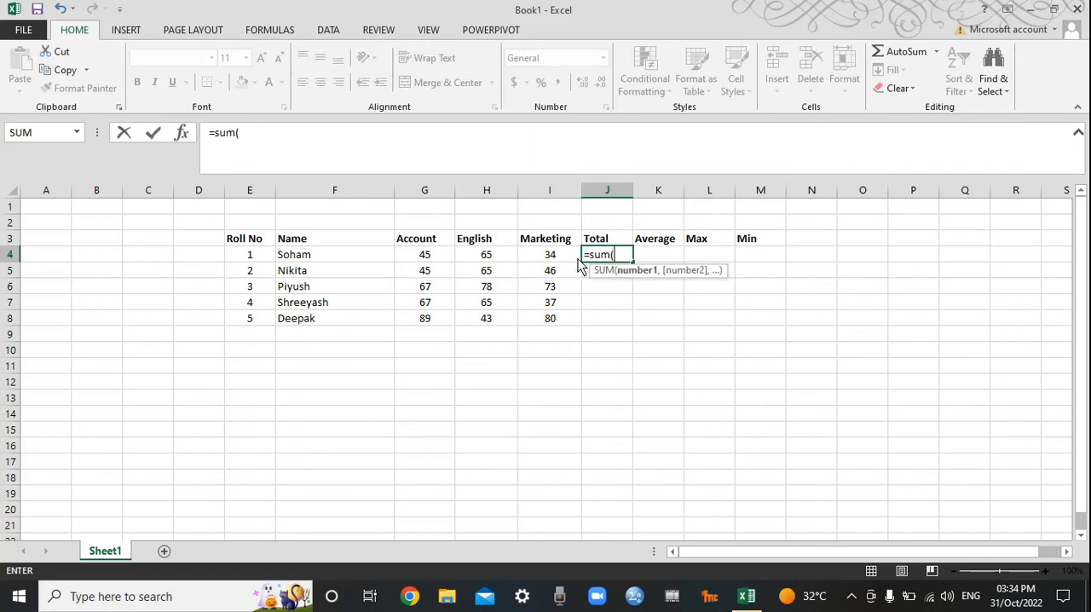
pyautogui.moveTo(424, 254); pyautogui.dragTo(531, 256)
pyautogui.write(')')
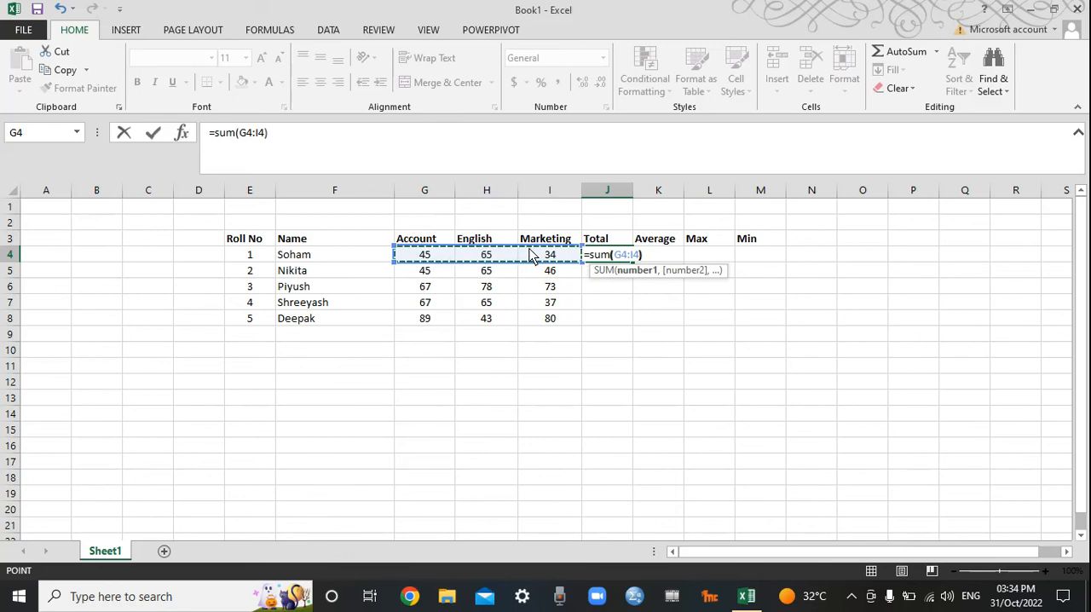
pyautogui.press('Return')
pyautogui.press('Up')
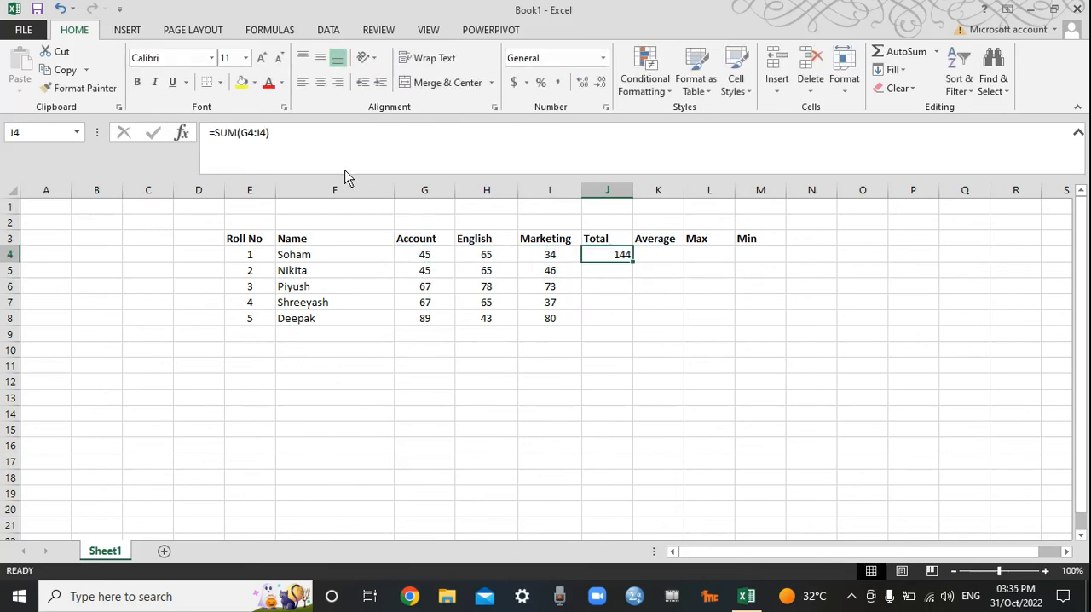
# Step: Fill the total formula from J4 down through J8 for the remaining students
pyautogui.click(636, 321)
pyautogui.click(625, 256)
pyautogui.moveTo(633, 263); pyautogui.dragTo(629, 329)
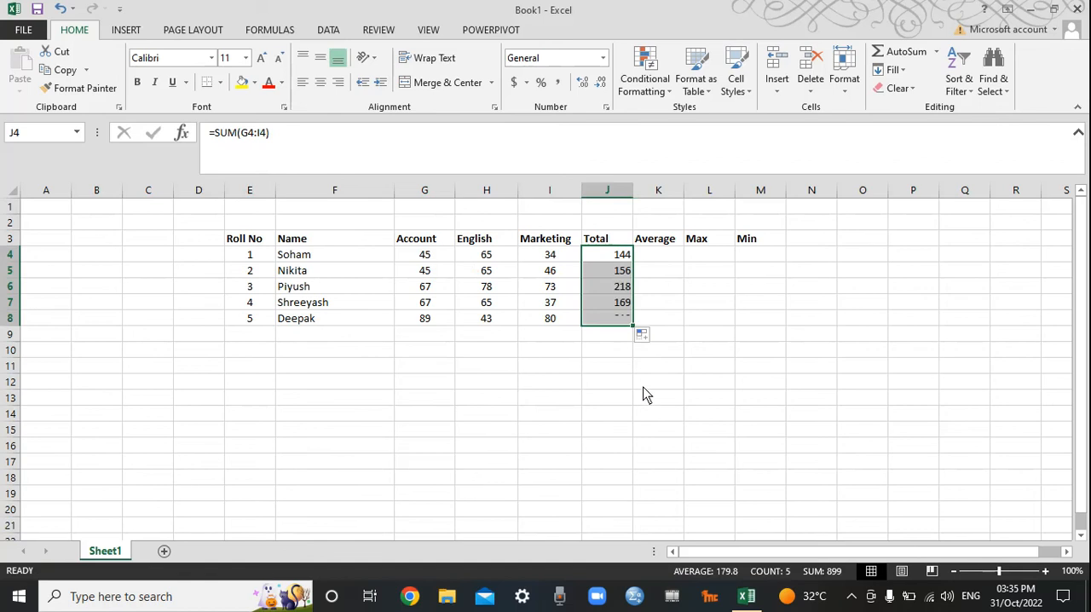
pyautogui.click(631, 401)
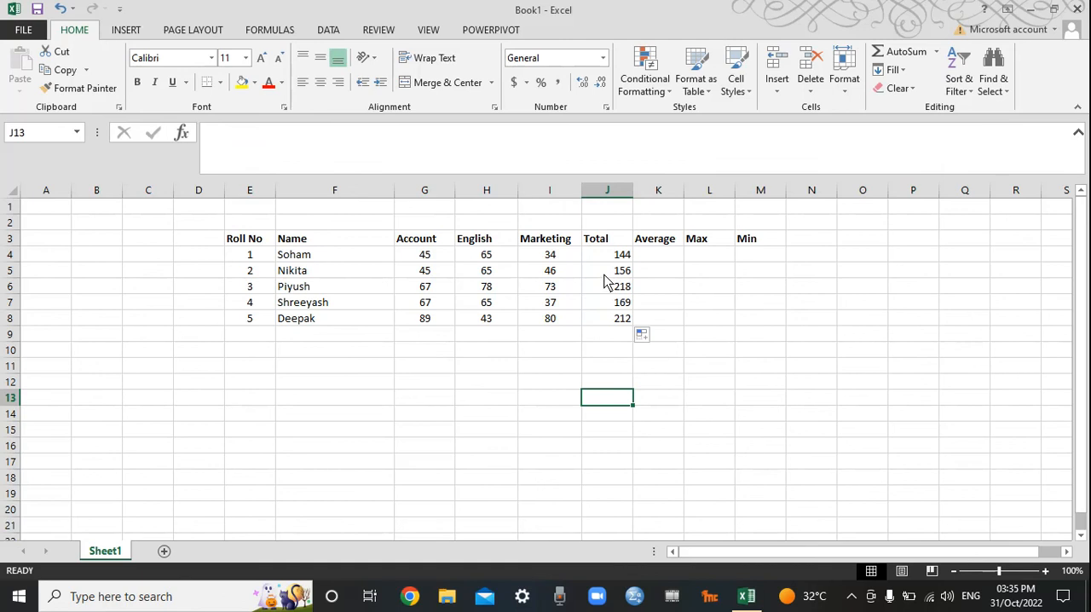
# Step: Change the second student's English mark in cell H5 to 54
pyautogui.click(486, 272)
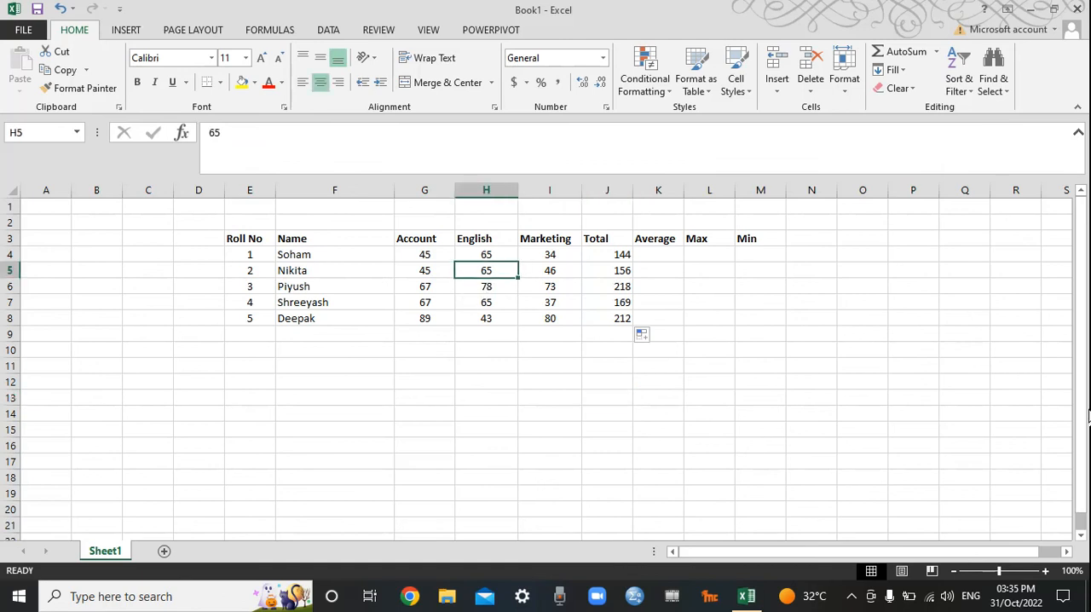
pyautogui.write('5')
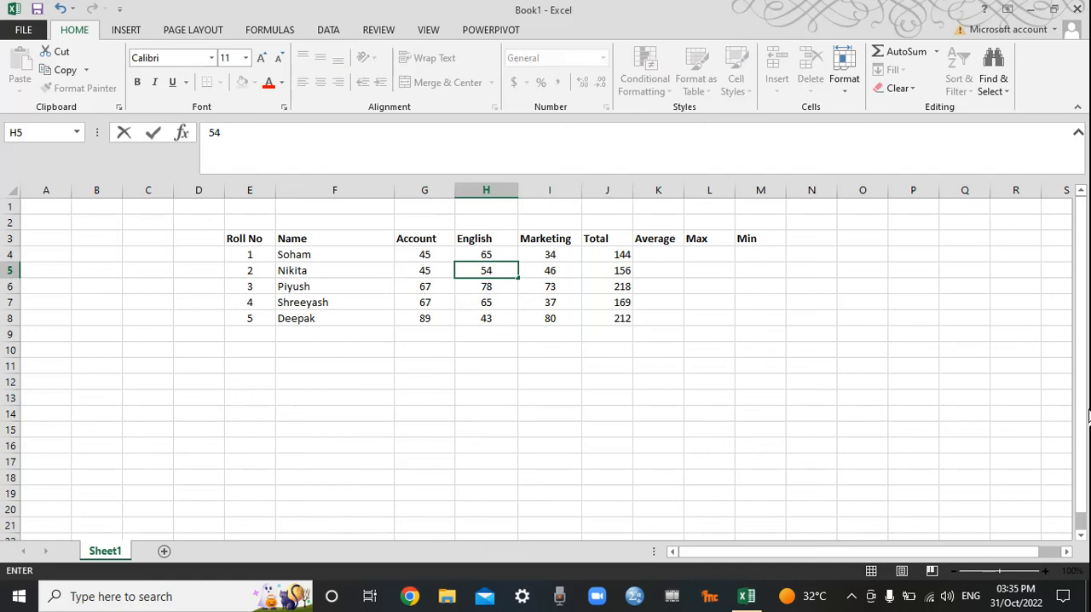
pyautogui.press('Tab')
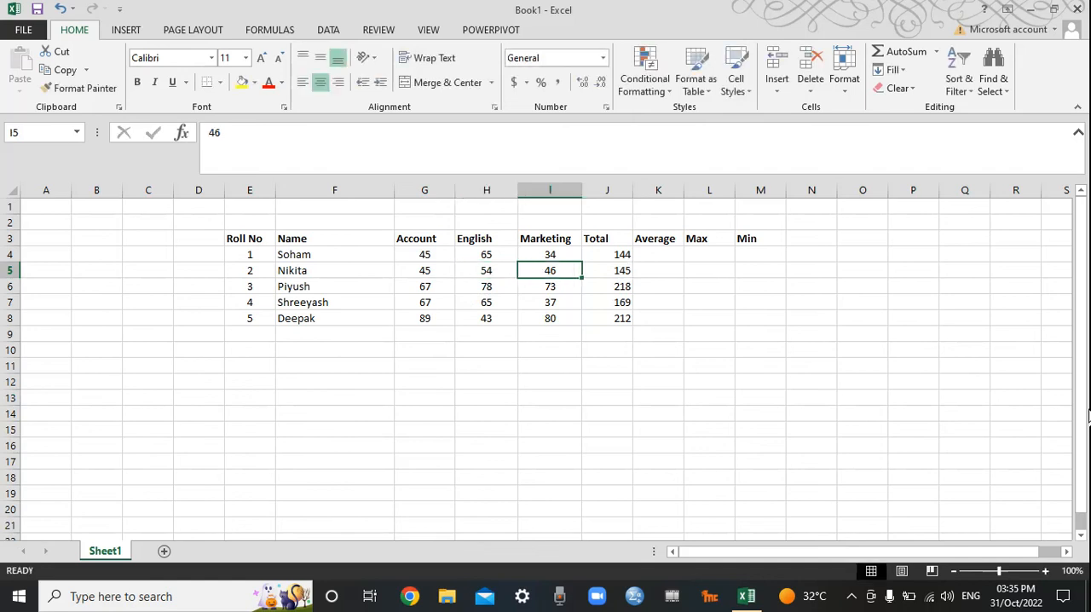
# Step: Change the fourth student's Account mark in cell G7 to 61
pyautogui.press('Tab')
pyautogui.press('Down')
pyautogui.press('Down')
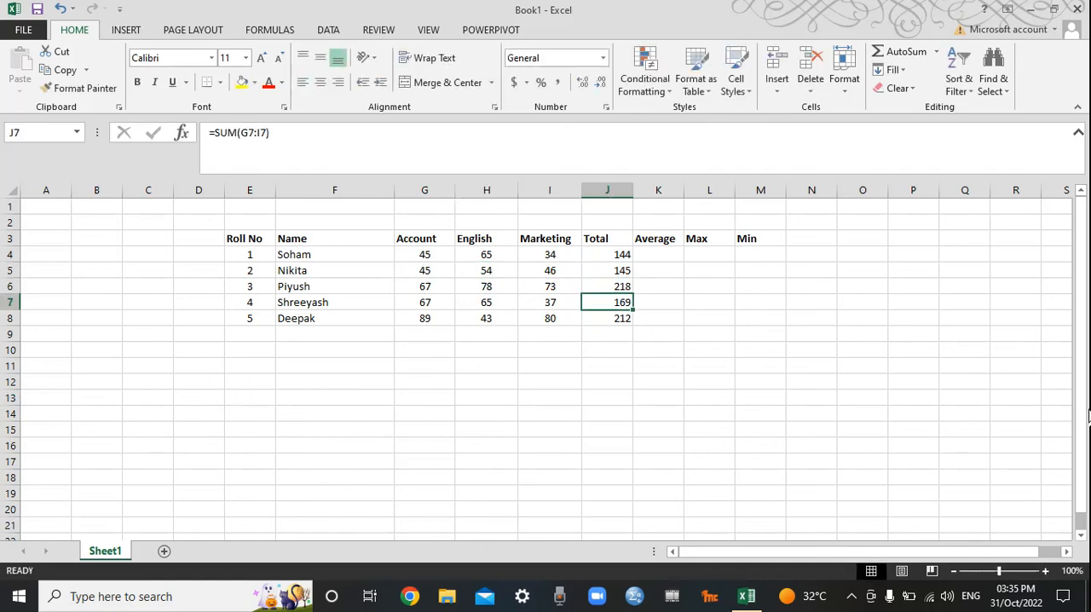
pyautogui.press('Left')
pyautogui.press('Left')
pyautogui.press('Left')
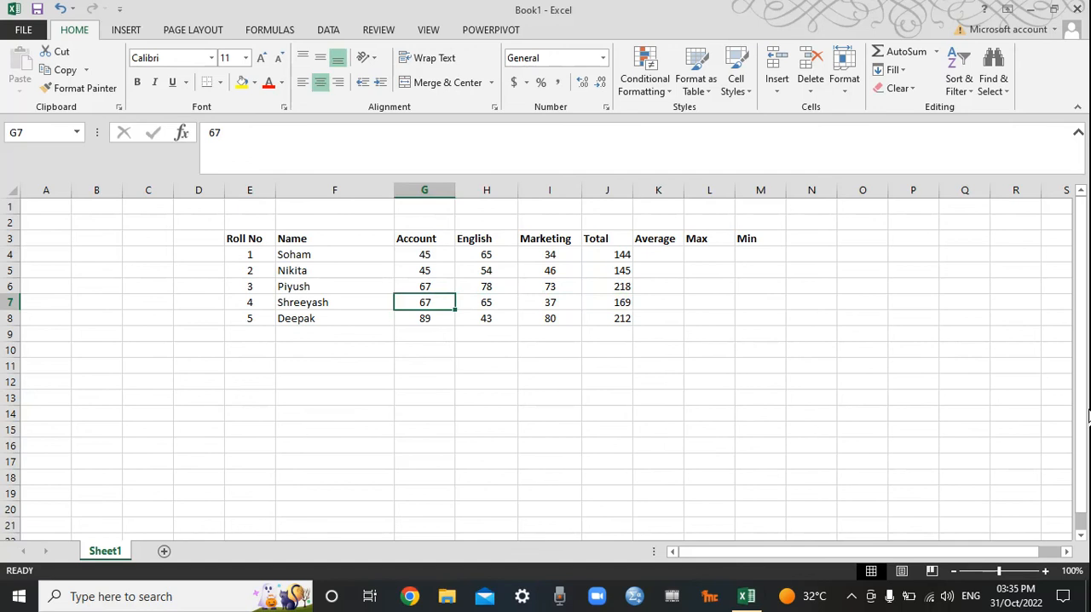
pyautogui.write('61')
pyautogui.press('Return')
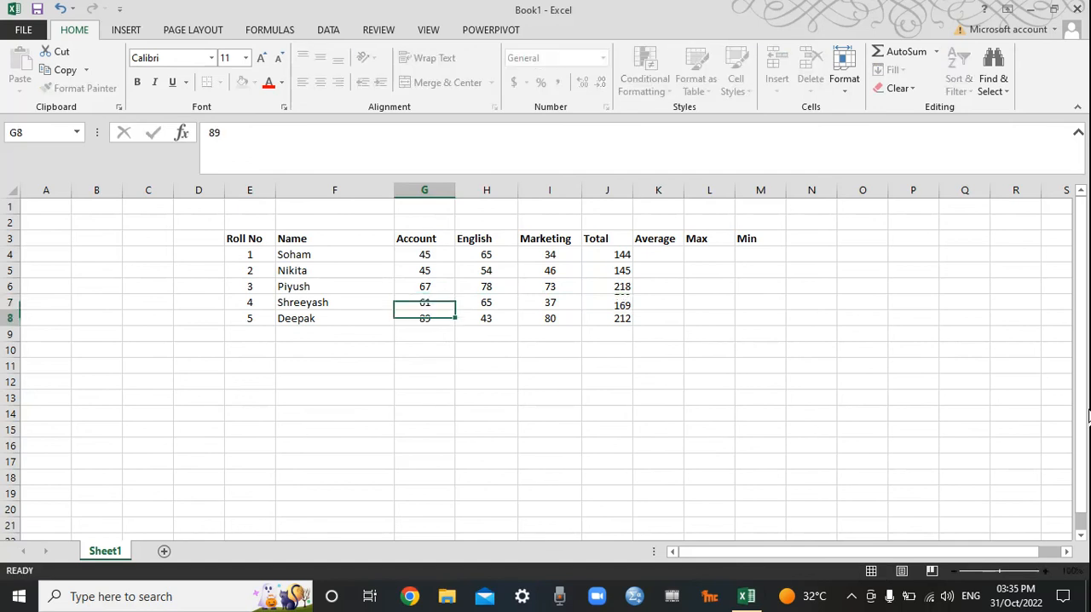
# Step: Insert the AVERAGE function in cell K4 through the Insert Function dialog, with G4:J4 as its first argument
pyautogui.press('Up')
pyautogui.press('Up')
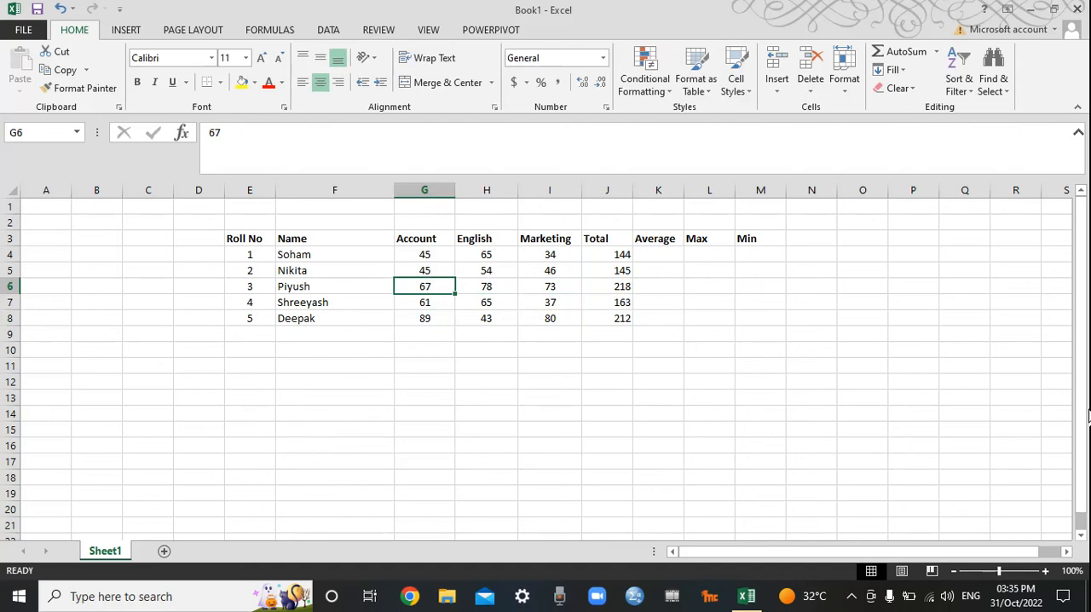
pyautogui.press('Right')
pyautogui.press('Right')
pyautogui.press('Right')
pyautogui.press('Right')
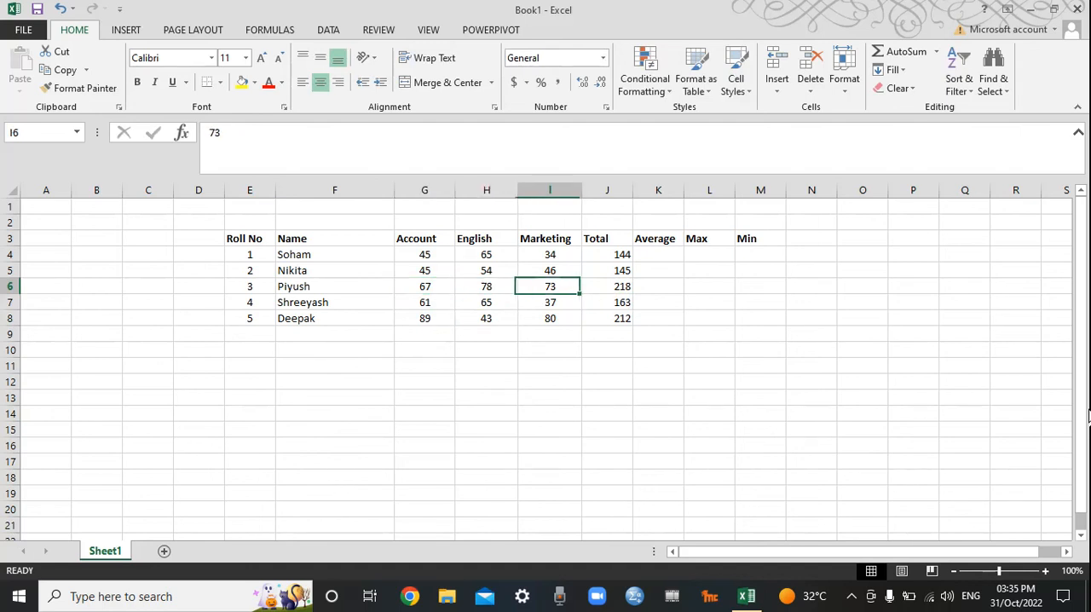
pyautogui.press('Up')
pyautogui.press('Up')
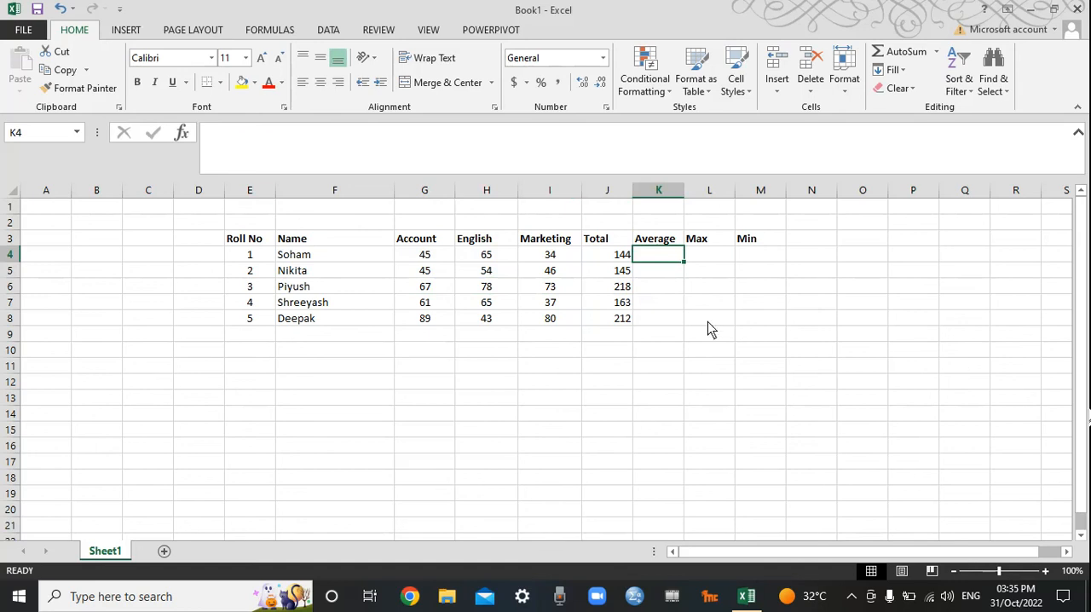
pyautogui.click(132, 32)
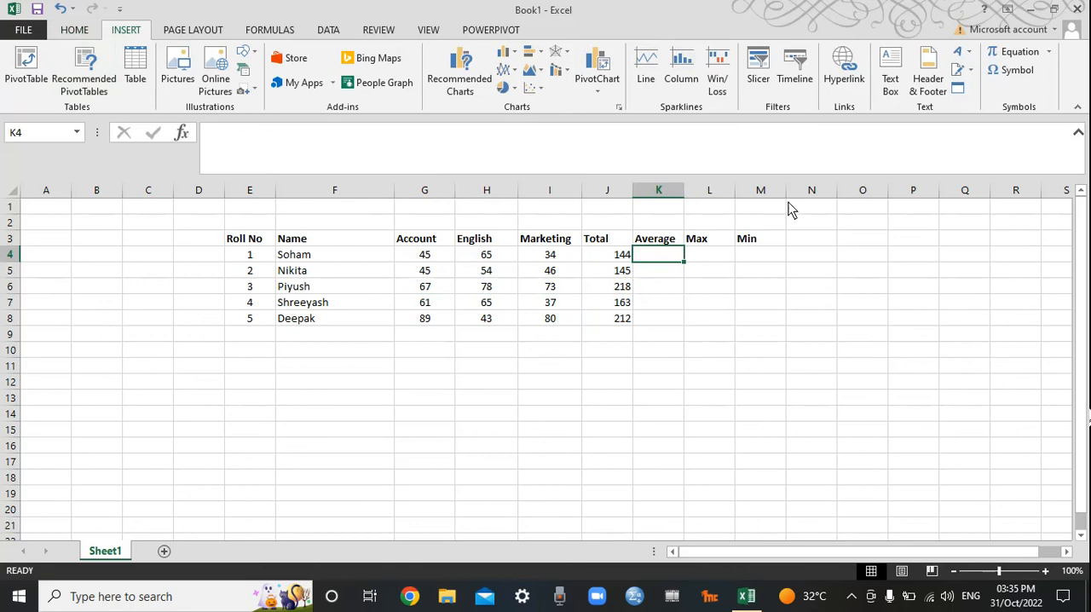
pyautogui.click(270, 32)
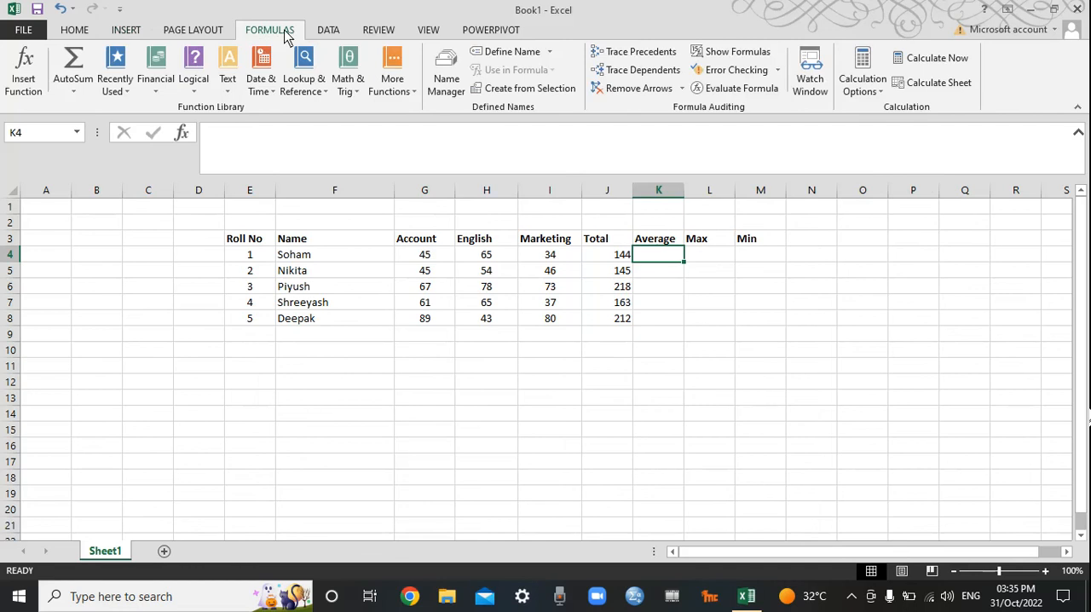
pyautogui.click(23, 78)
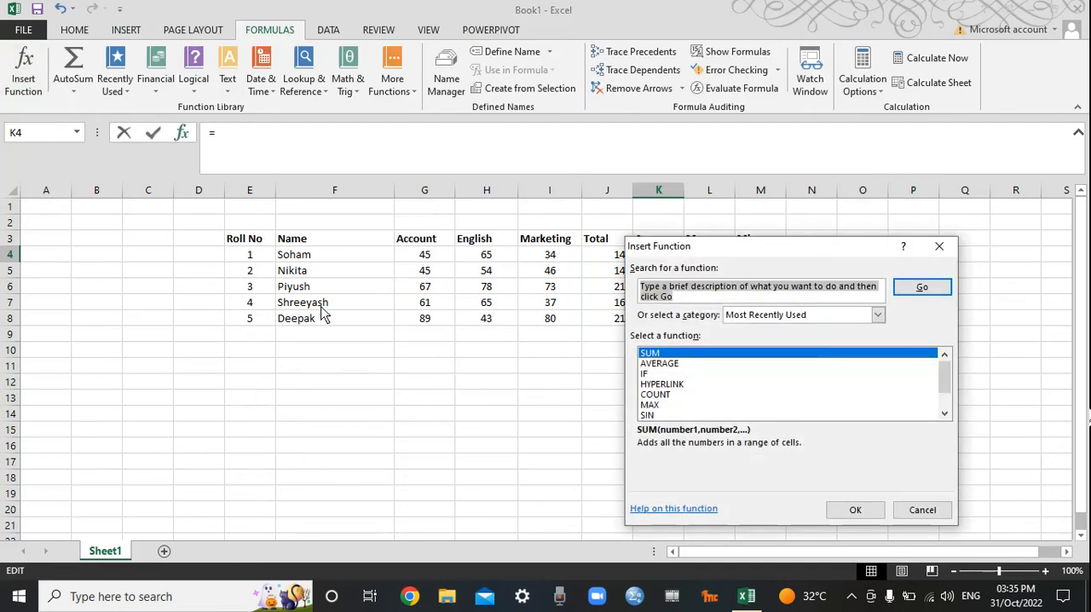
pyautogui.click(661, 363)
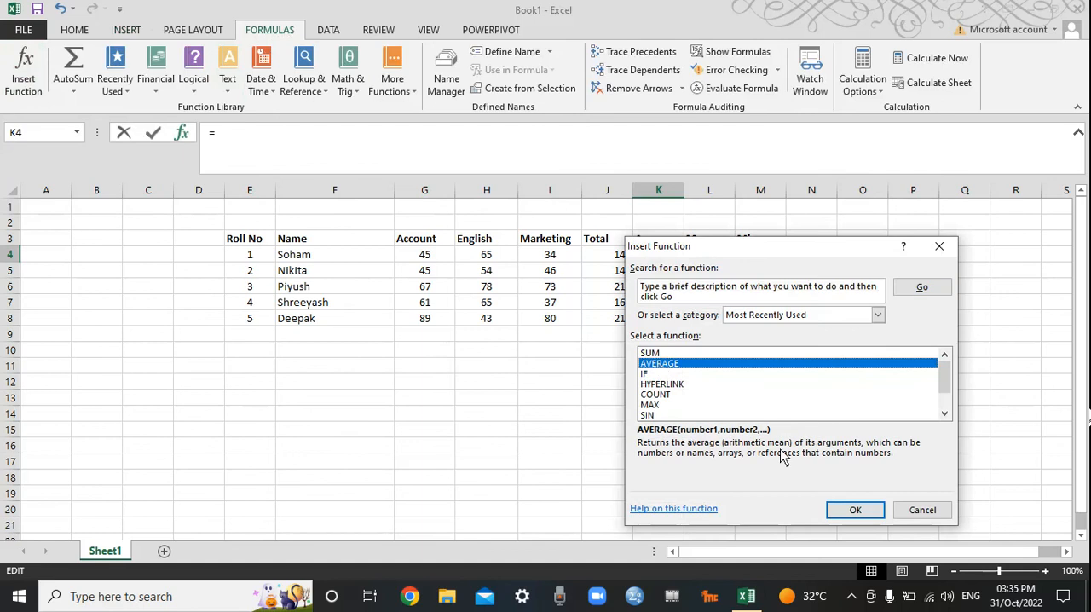
pyautogui.click(848, 510)
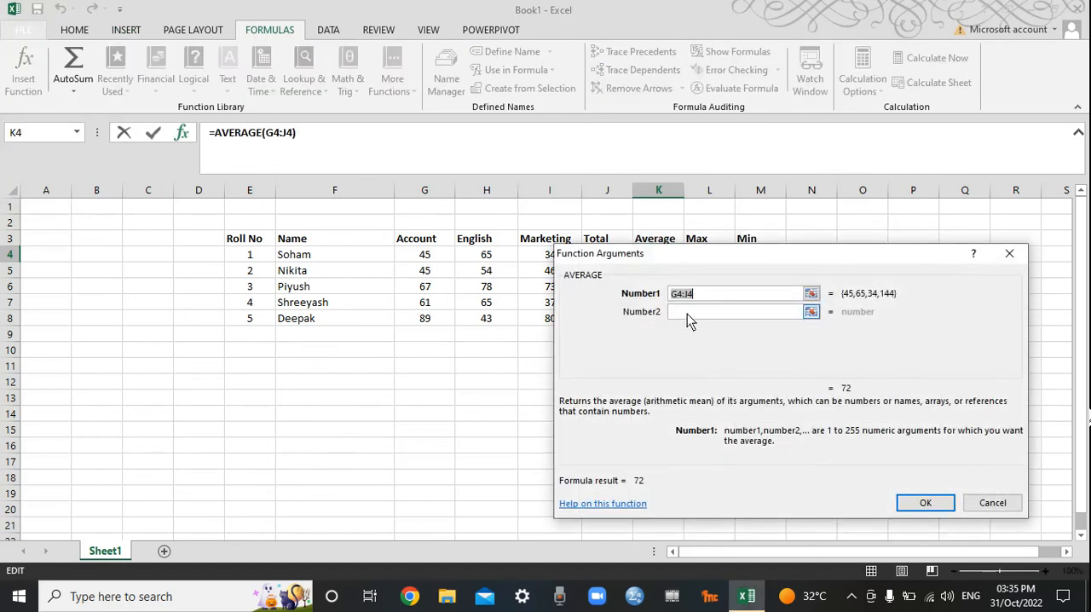
pyautogui.click(811, 315)
pyautogui.click(810, 313)
pyautogui.moveTo(417, 262); pyautogui.dragTo(542, 261)
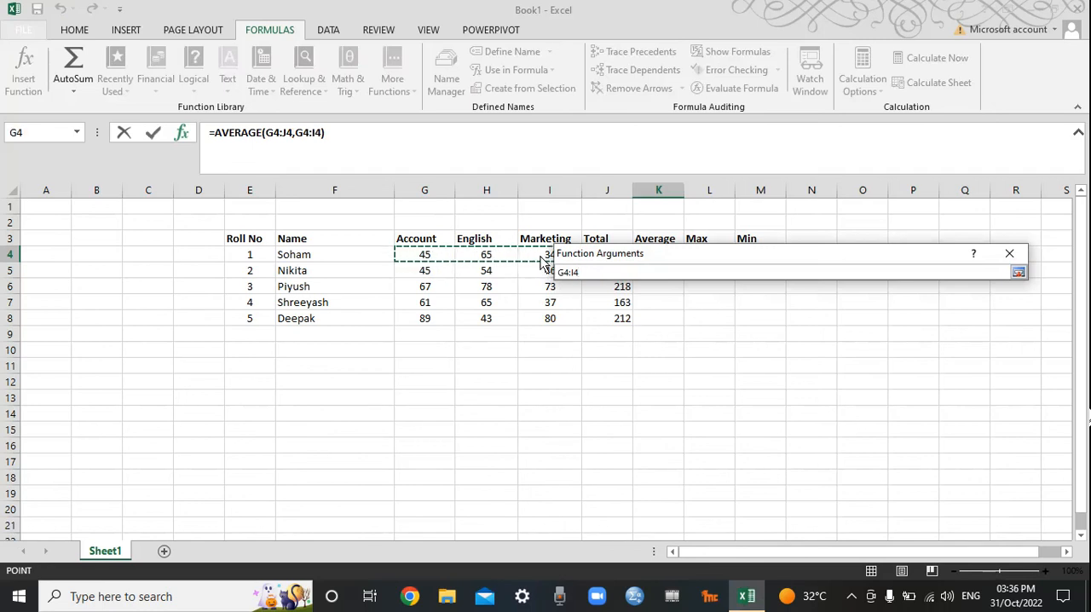
pyautogui.click(1019, 274)
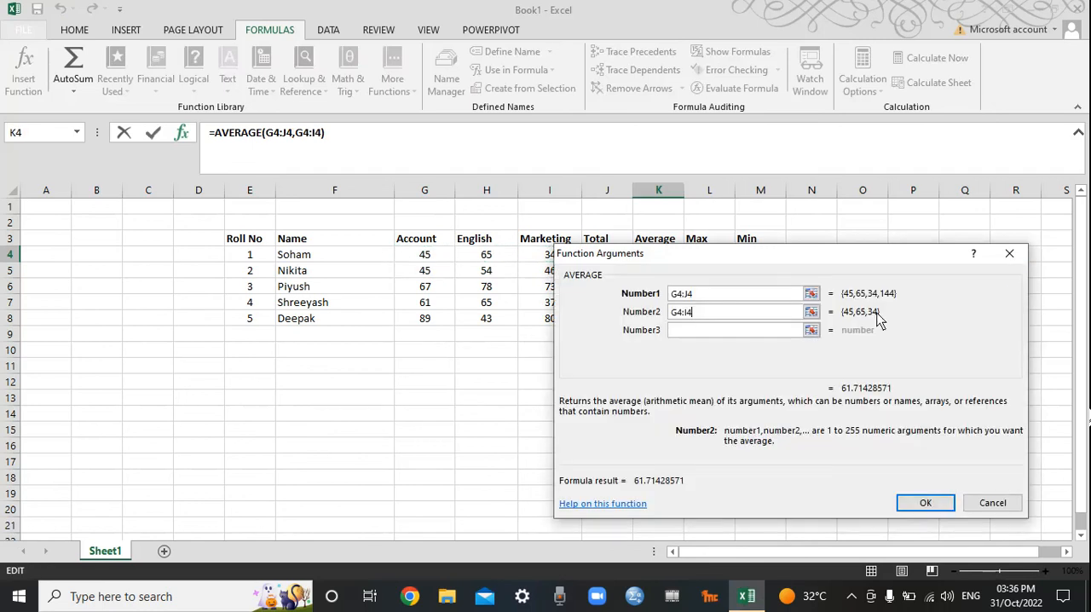
pyautogui.moveTo(717, 315); pyautogui.dragTo(636, 314)
pyautogui.press('BackSpace')
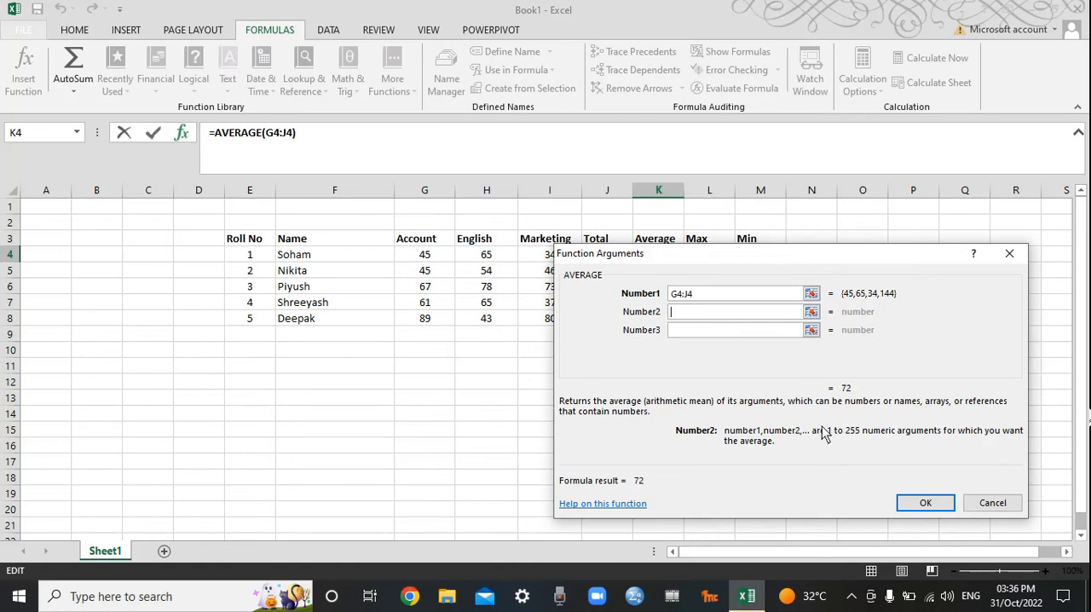
# Step: Accept the AVERAGE arguments for K4 and fill the formula down through K8
pyautogui.click(921, 504)
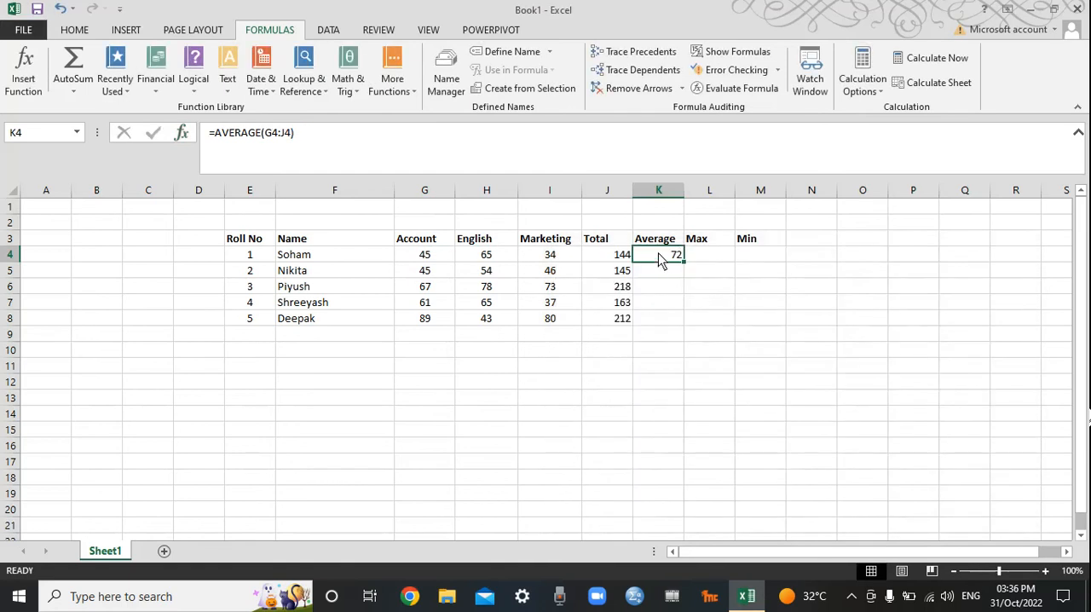
pyautogui.moveTo(683, 262); pyautogui.dragTo(685, 331)
pyautogui.click(690, 396)
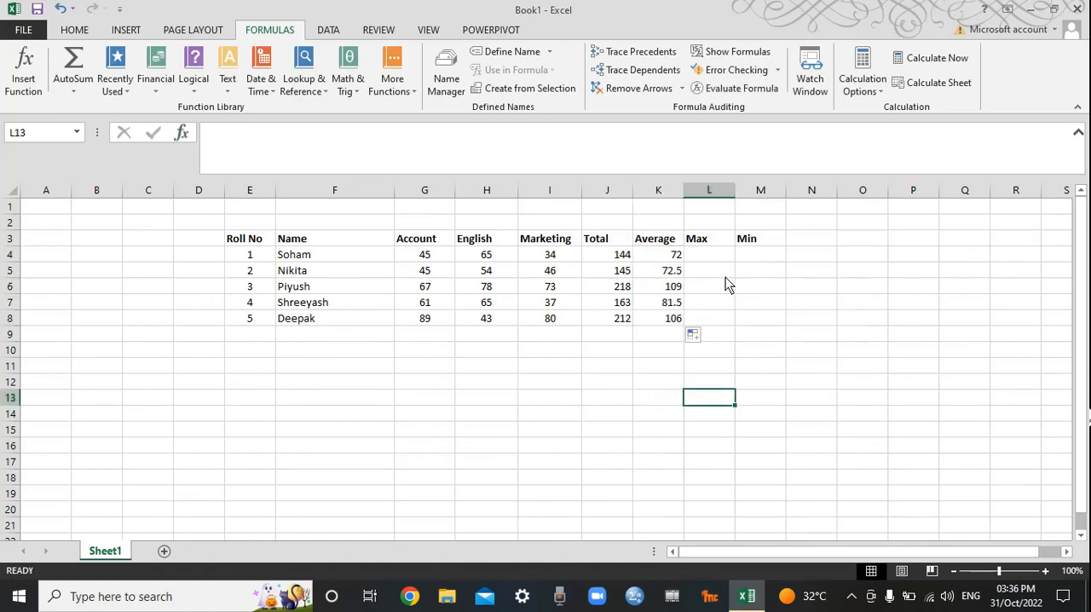
# Step: Calculate the highest mark in cell L4 with =MAX(G4:I4) and fill the formula down through L8
pyautogui.click(716, 264)
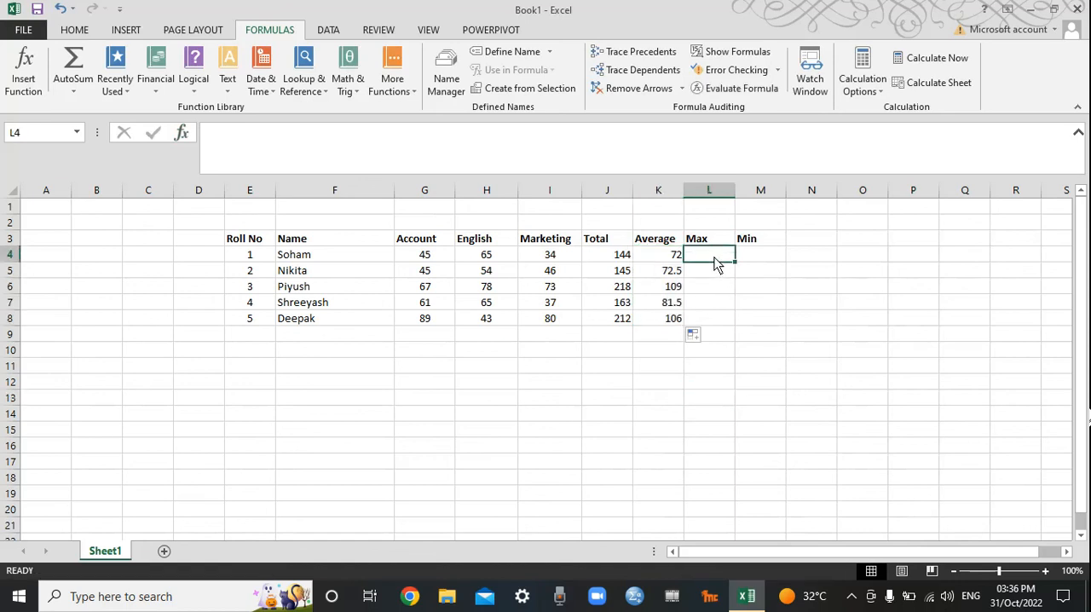
pyautogui.write('=max(')
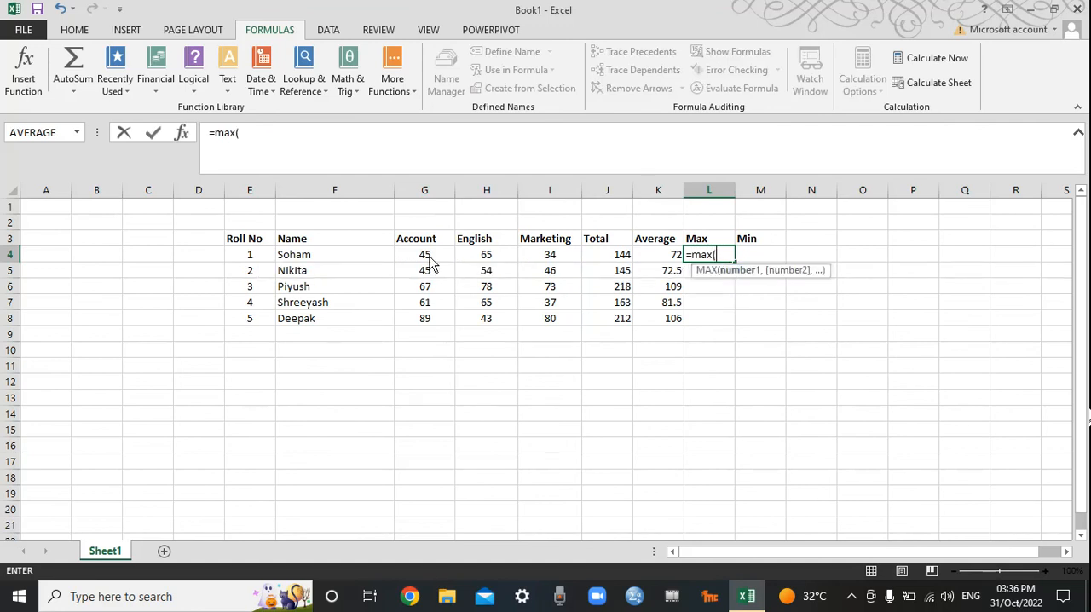
pyautogui.moveTo(429, 257); pyautogui.dragTo(524, 258)
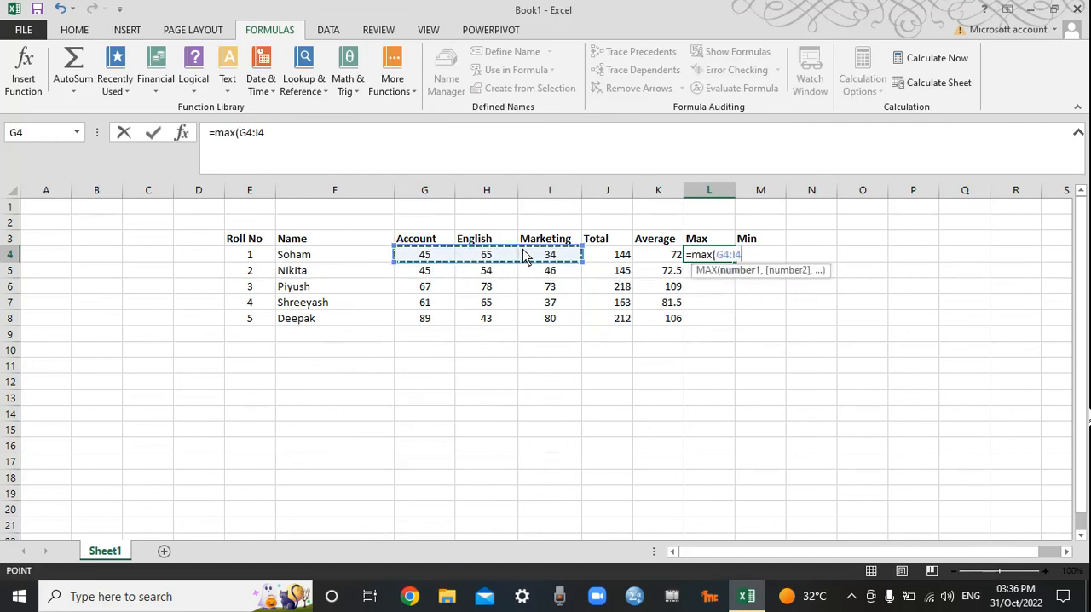
pyautogui.write(')')
pyautogui.press('Return')
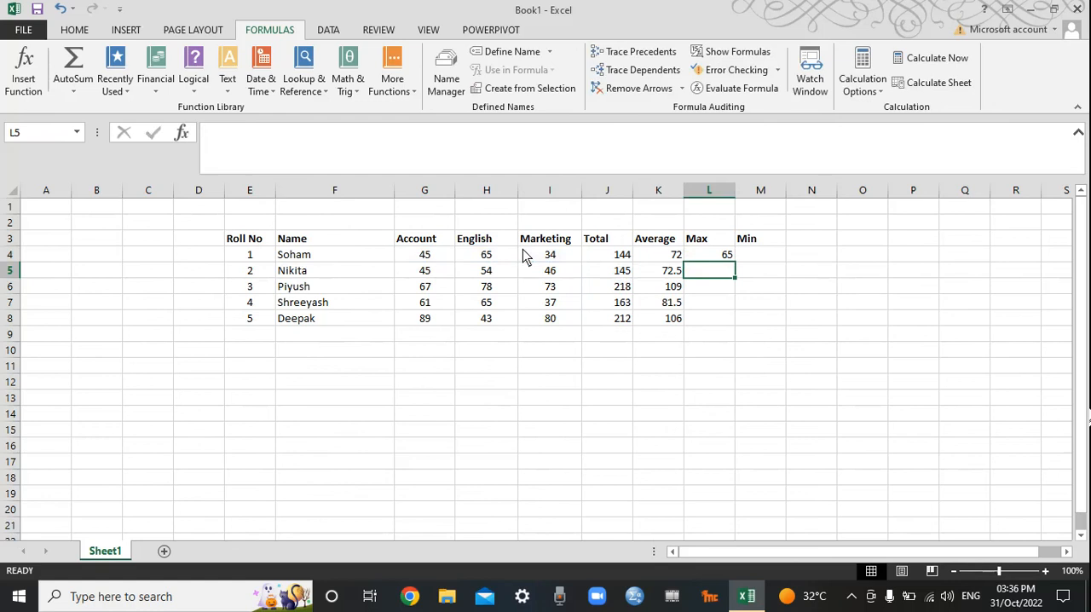
pyautogui.click(720, 256)
pyautogui.moveTo(734, 263); pyautogui.dragTo(738, 326)
# Step: Calculate the first student's lowest mark in cell M4 with the formula =MIN(G4:I4)
pyautogui.click(752, 260)
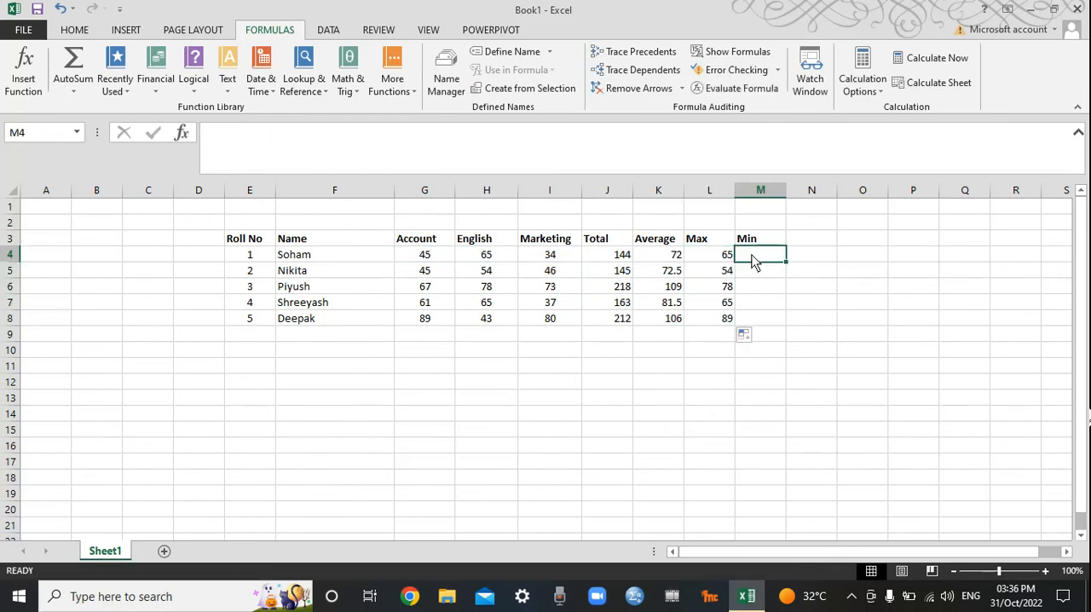
pyautogui.write('=min(')
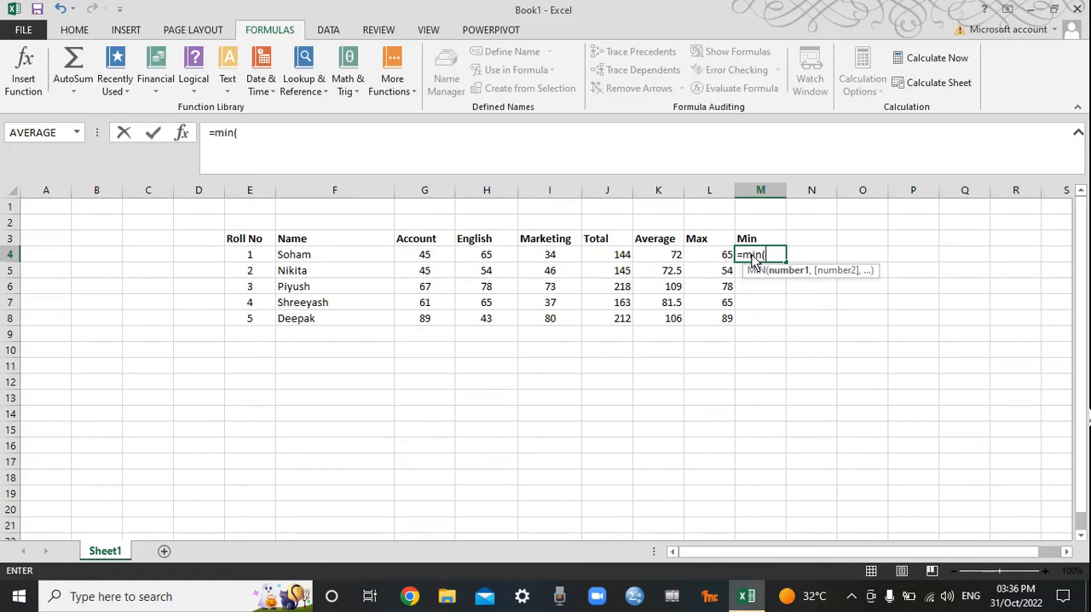
pyautogui.moveTo(430, 254); pyautogui.dragTo(545, 266)
pyautogui.write(')')
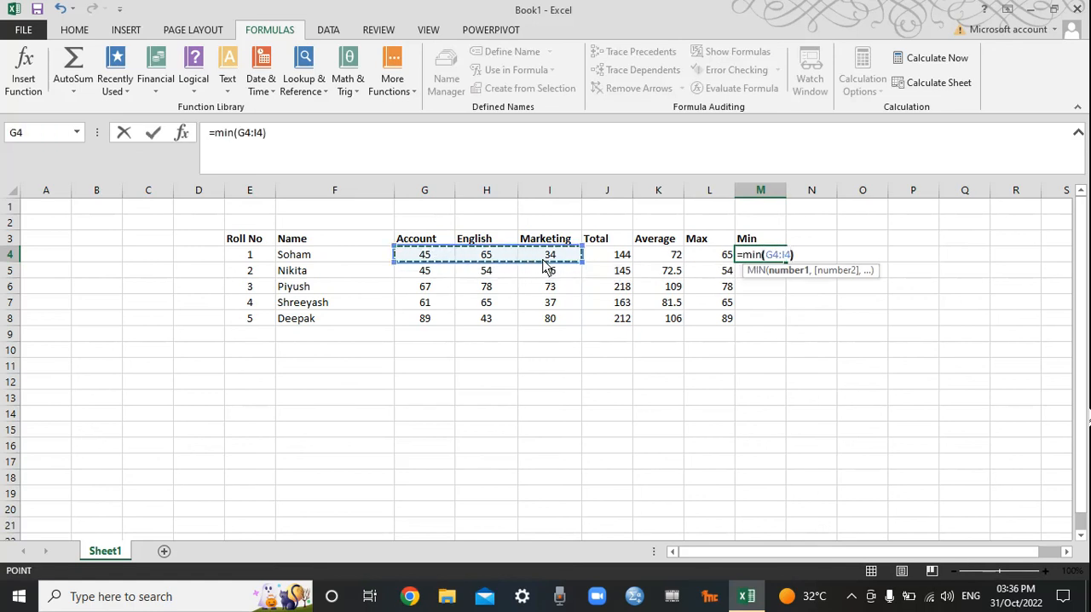
pyautogui.press('Return')
pyautogui.click(742, 256)
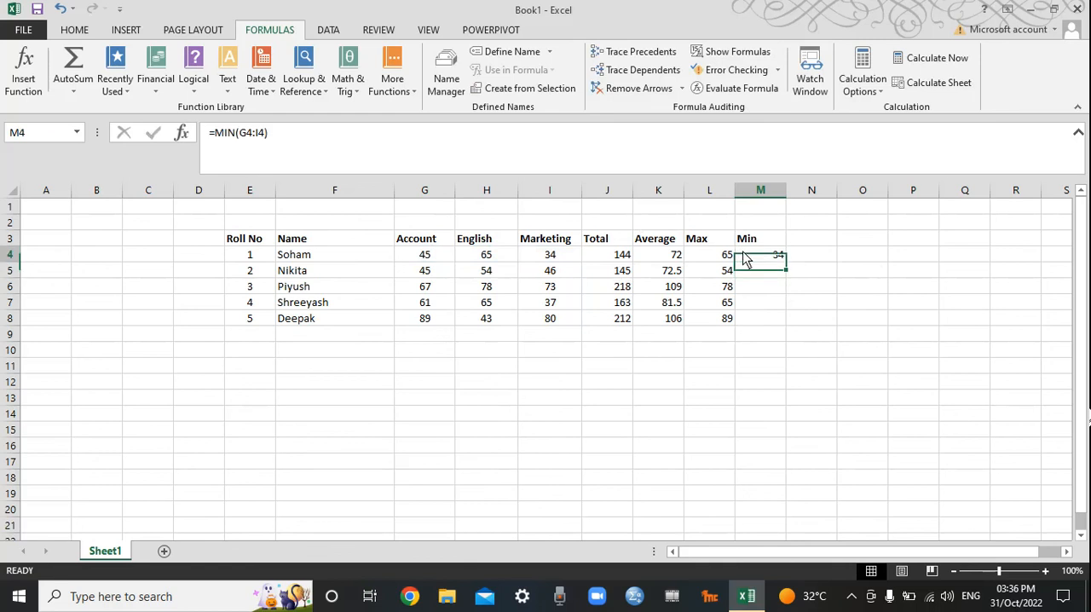
# Step: Fill the MIN formula from M4 down through M8 and center the values in G4:M8 horizontally
pyautogui.moveTo(785, 262); pyautogui.dragTo(782, 322)
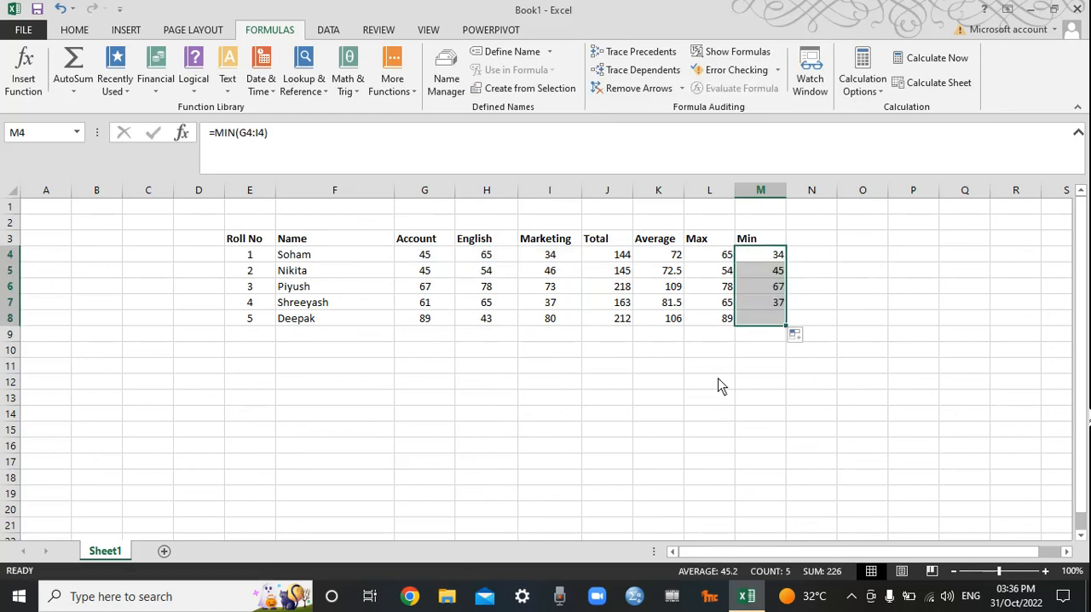
pyautogui.click(552, 398)
pyautogui.moveTo(424, 256); pyautogui.dragTo(759, 324)
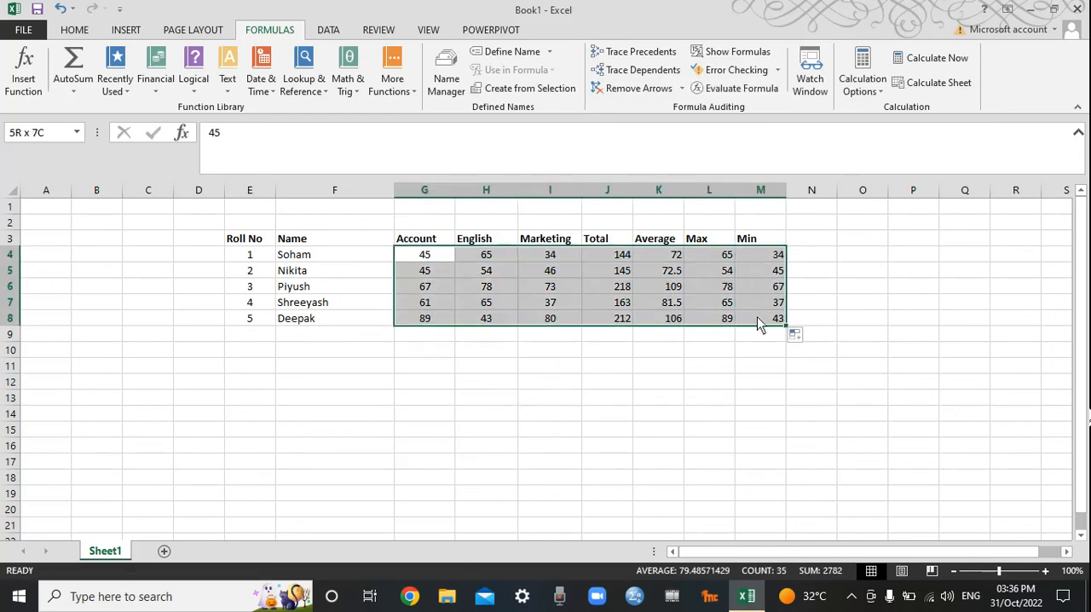
pyautogui.click(74, 30)
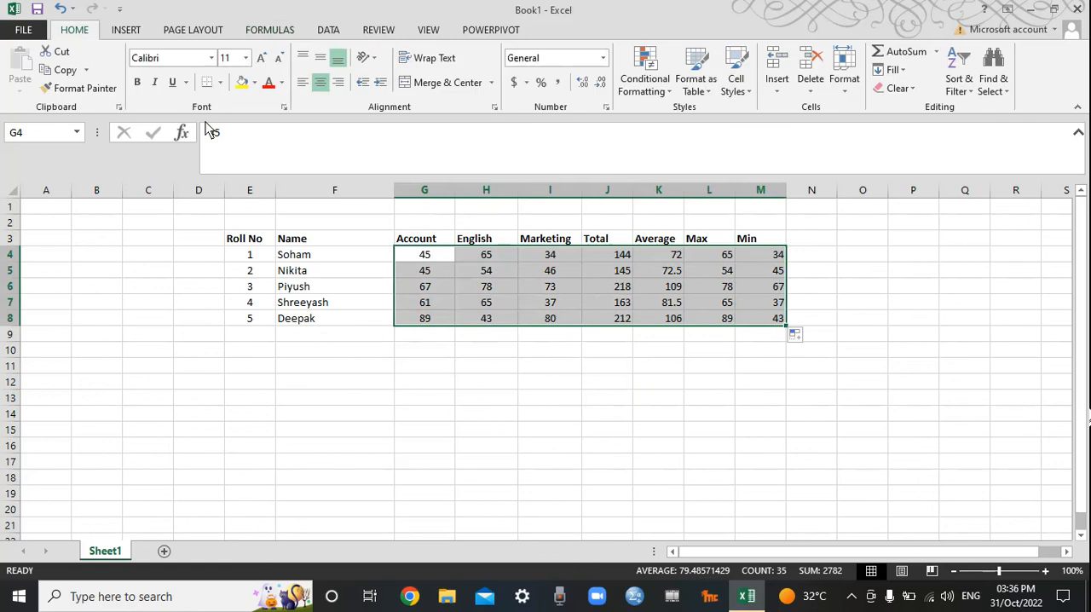
pyautogui.click(321, 83)
pyautogui.click(320, 82)
pyautogui.click(313, 381)
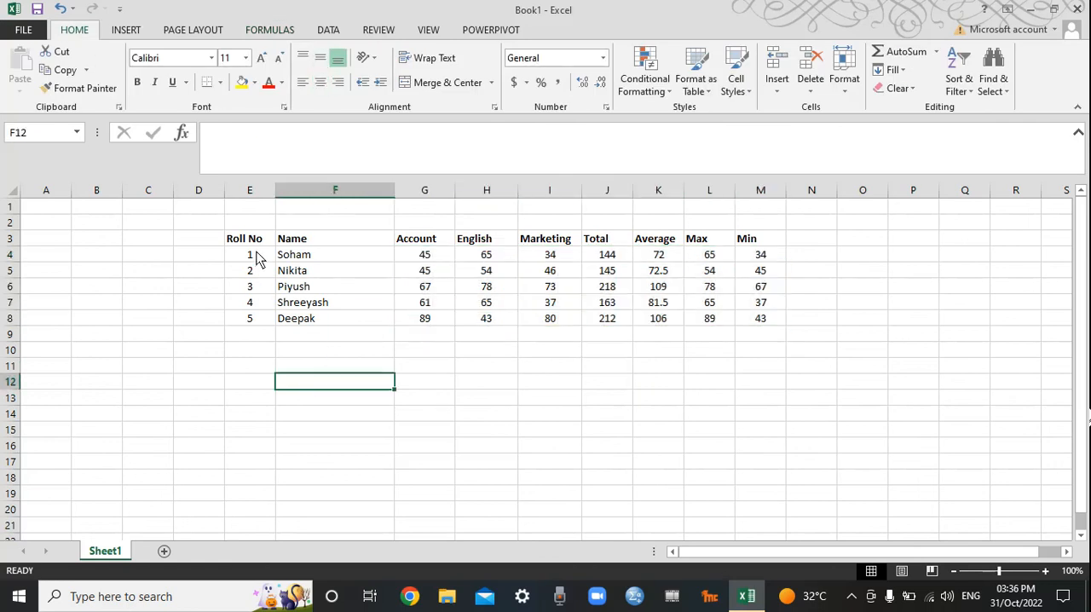
# Step: Apply All Borders to the marks table in E3:M8
pyautogui.moveTo(258, 243); pyautogui.dragTo(746, 324)
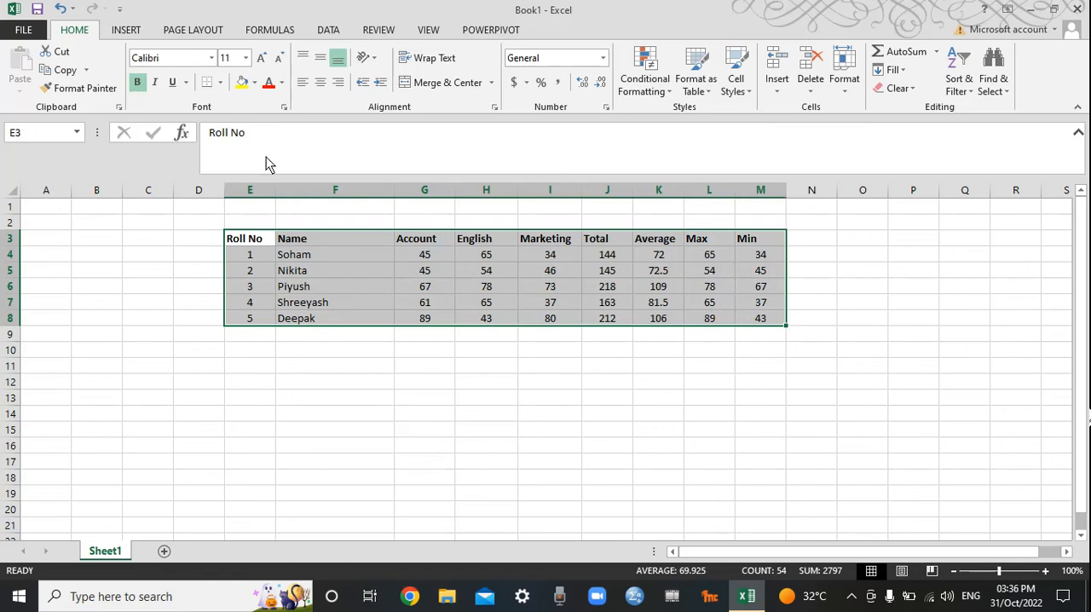
pyautogui.click(220, 82)
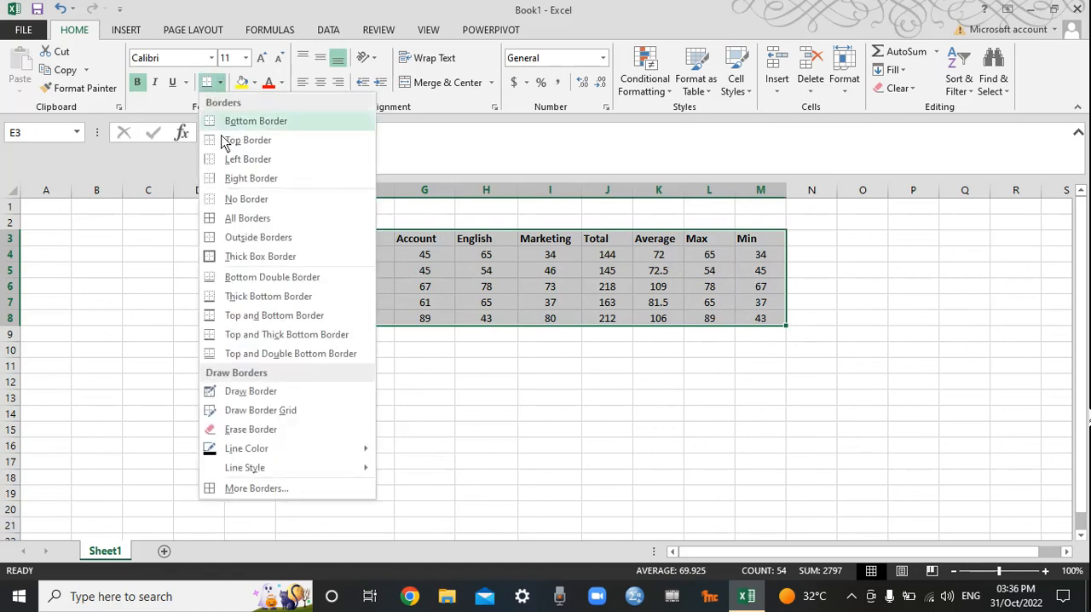
pyautogui.click(235, 223)
pyautogui.click(424, 444)
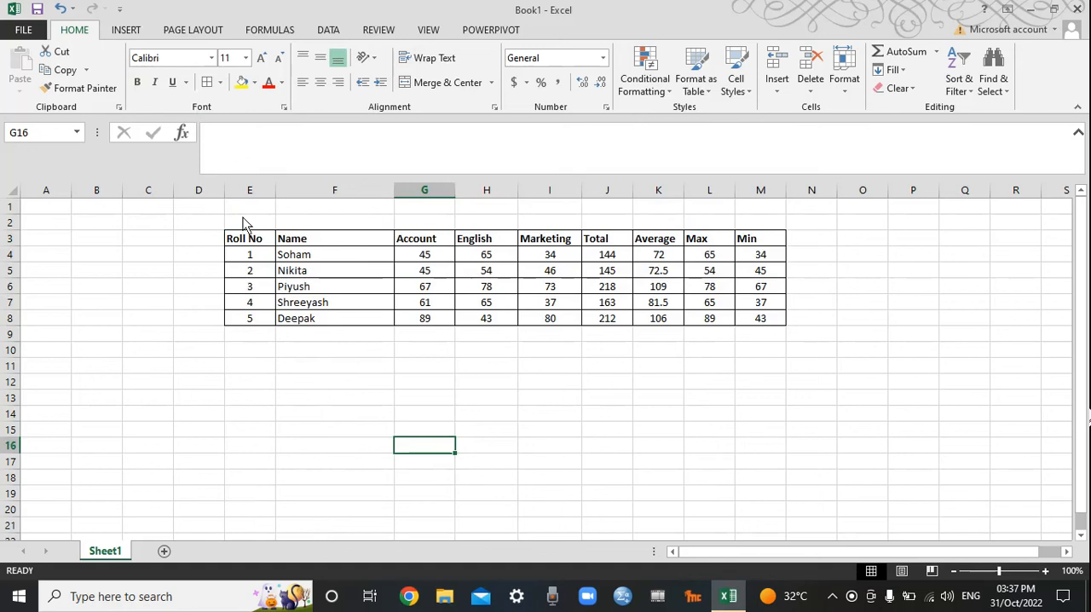
# Step: Merge and center E2:M2 above the table and enter the title "Result 2022-23"
pyautogui.moveTo(243, 218); pyautogui.dragTo(743, 218)
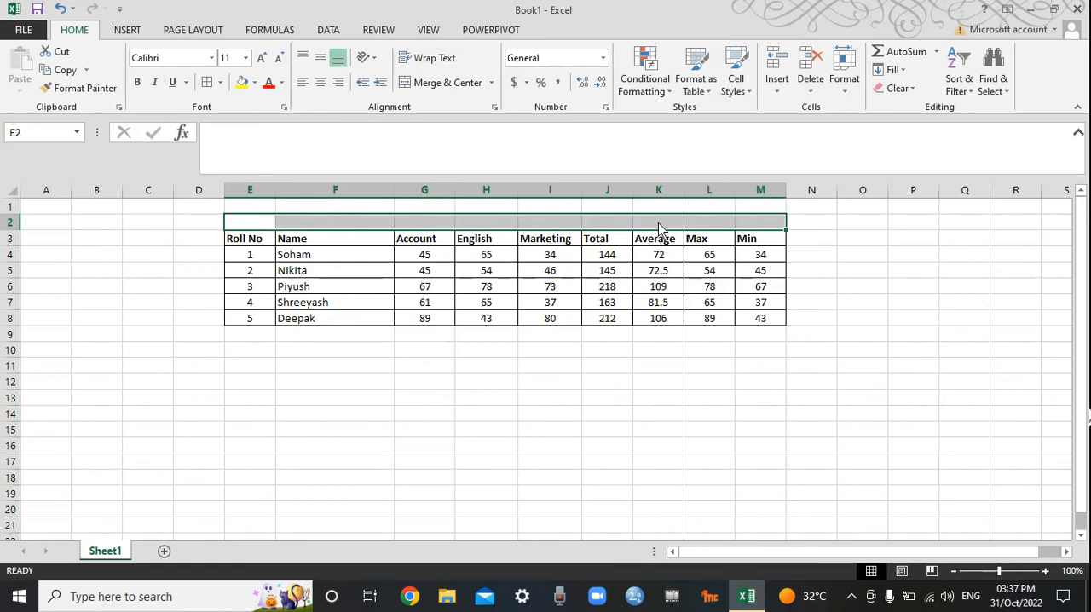
pyautogui.click(442, 85)
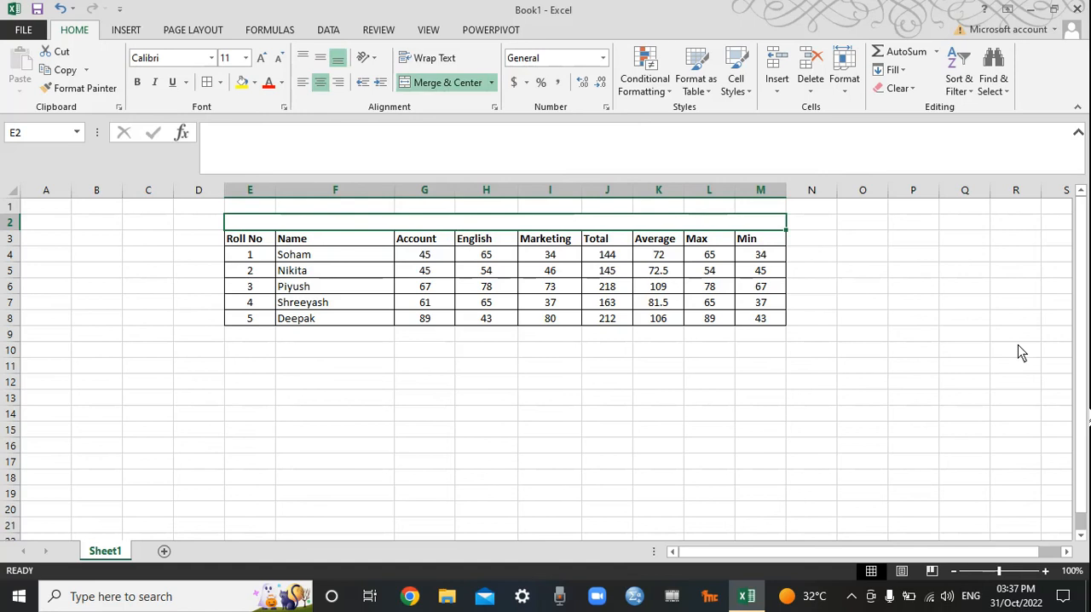
pyautogui.write('Resul')
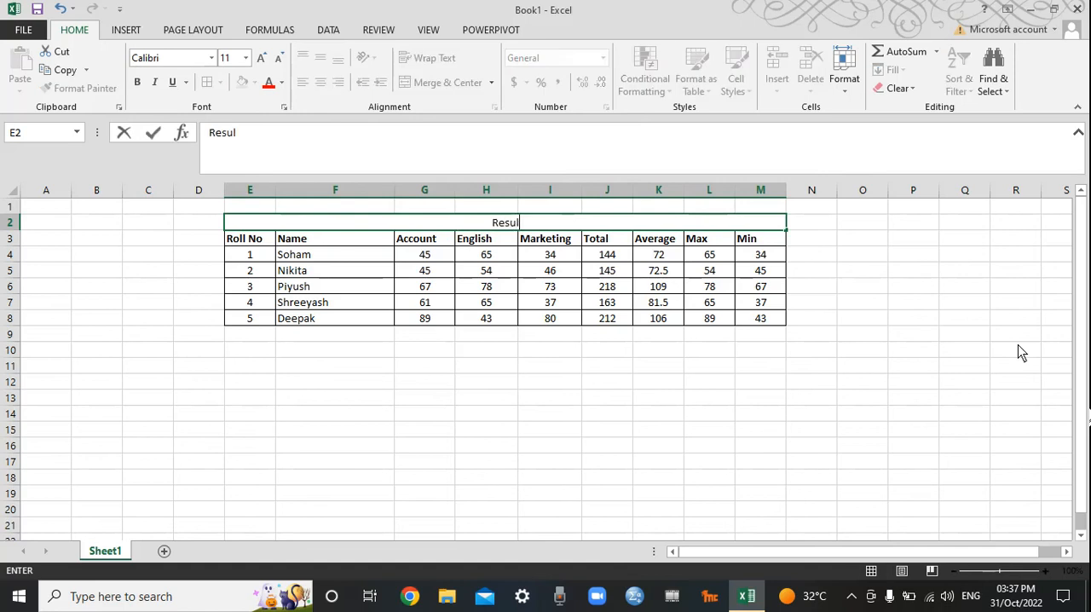
pyautogui.write('t')
pyautogui.write('2022-23')
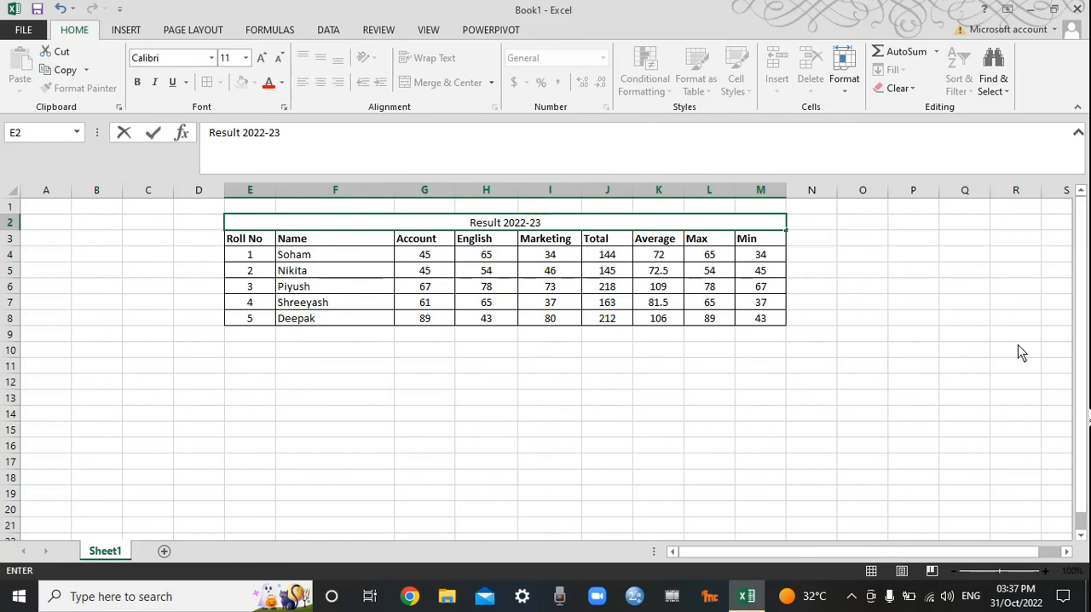
pyautogui.press('Return')
pyautogui.press('Up')
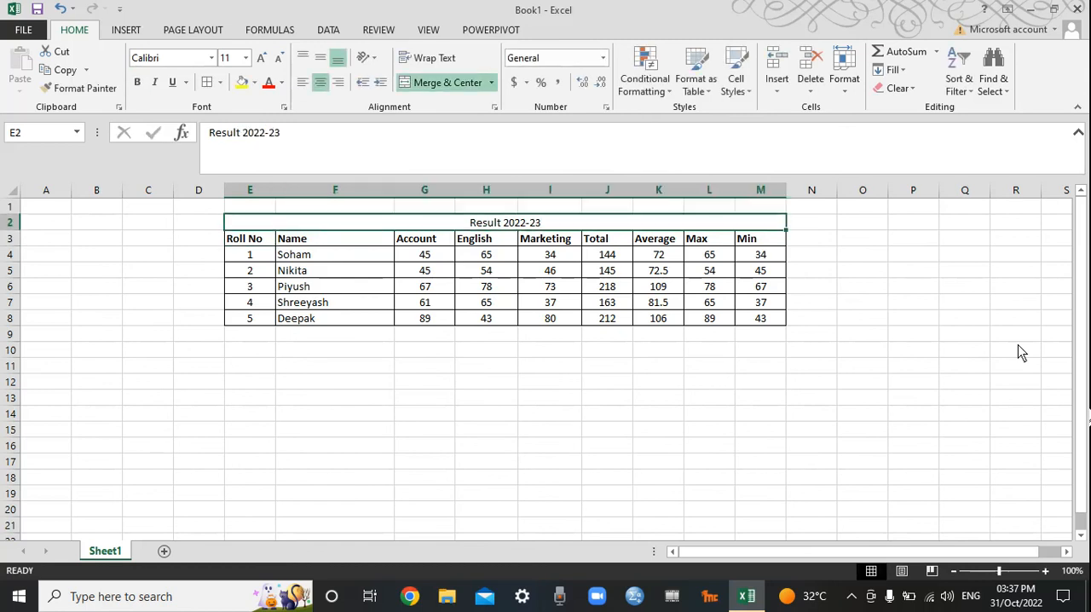
# Step: Format the merged title in E2 with font size 14, bold text and a yellow fill
pyautogui.click(262, 60)
pyautogui.click(261, 60)
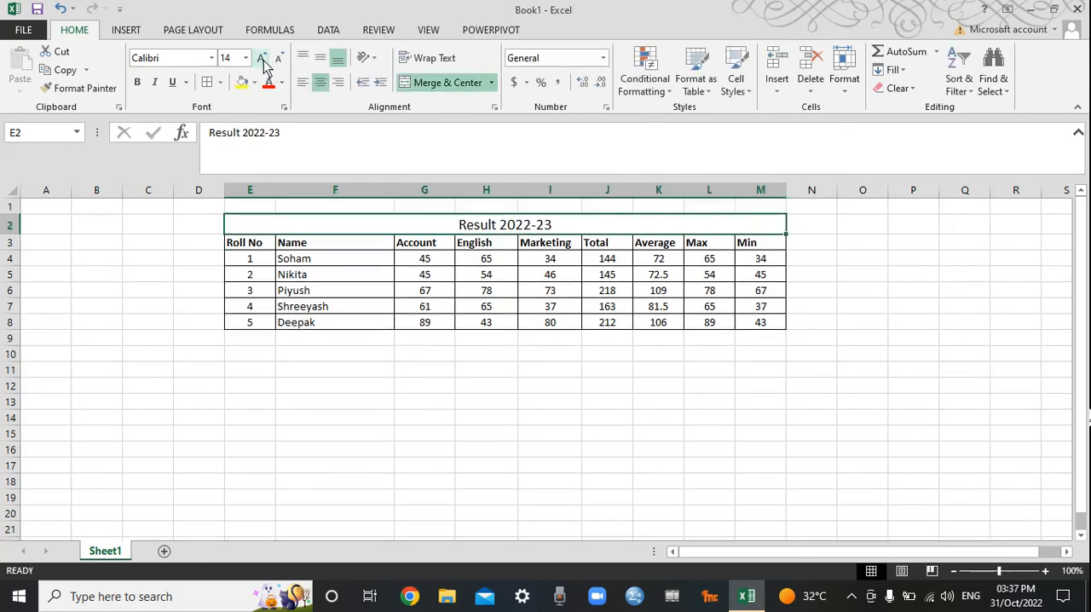
pyautogui.click(137, 82)
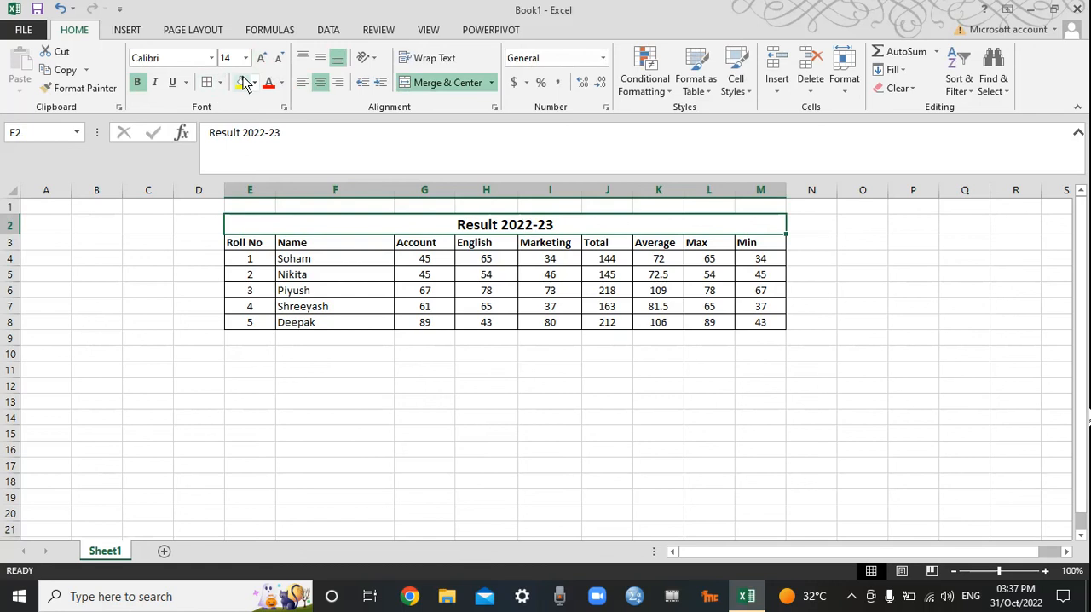
pyautogui.click(243, 82)
pyautogui.click(543, 446)
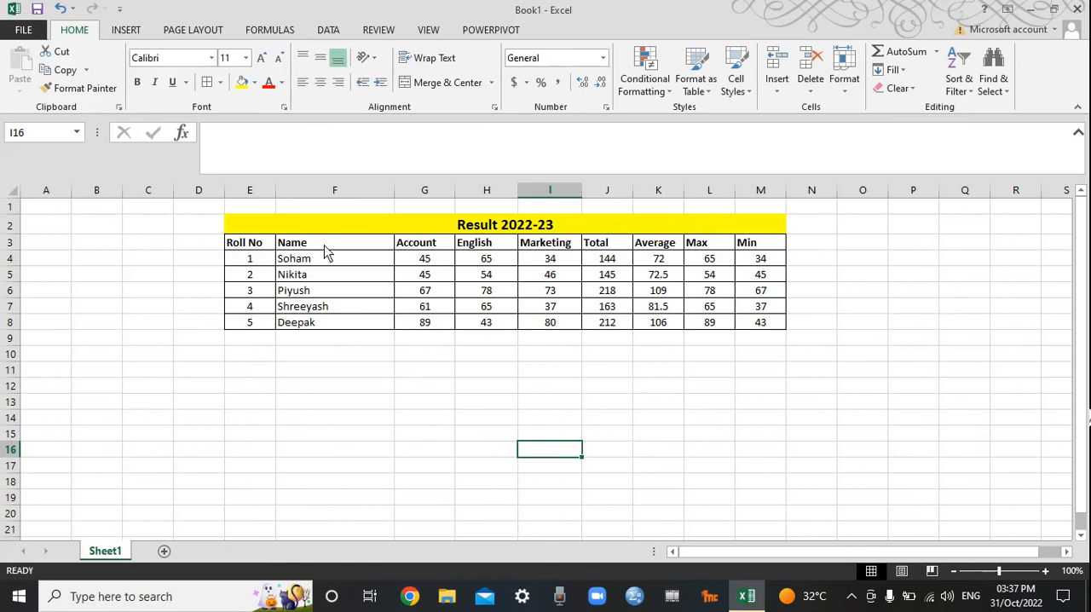
# Step: Insert a 2-D clustered column chart of the names and Account marks in F3:G8 and place it below the table
pyautogui.moveTo(323, 245)
pyautogui.mouseDown()
pyautogui.moveTo(372, 309)
pyautogui.moveTo(416, 314)
pyautogui.mouseUp()
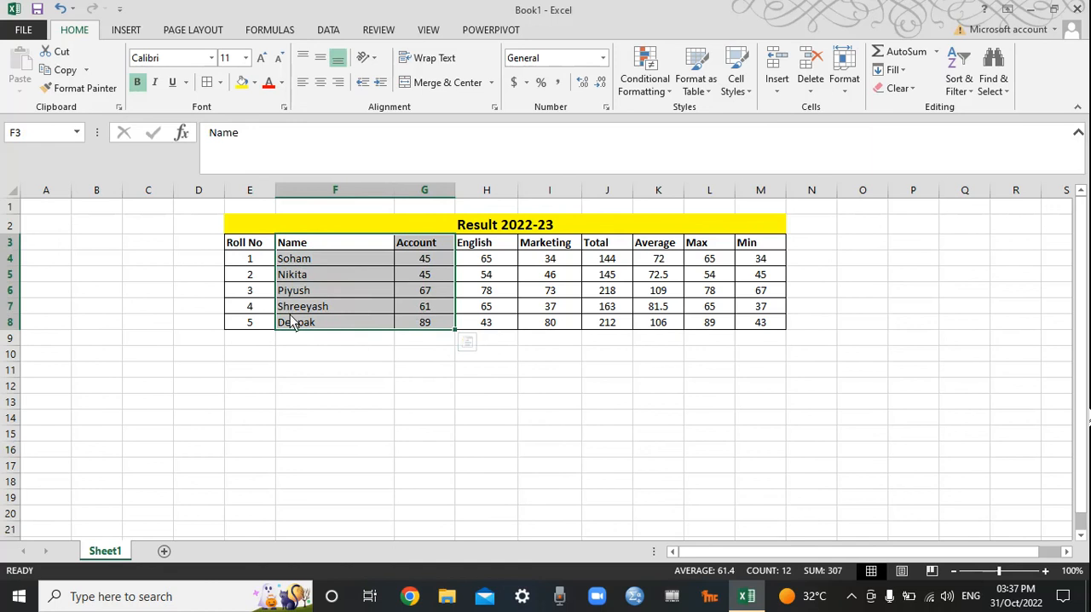
pyautogui.click(372, 370)
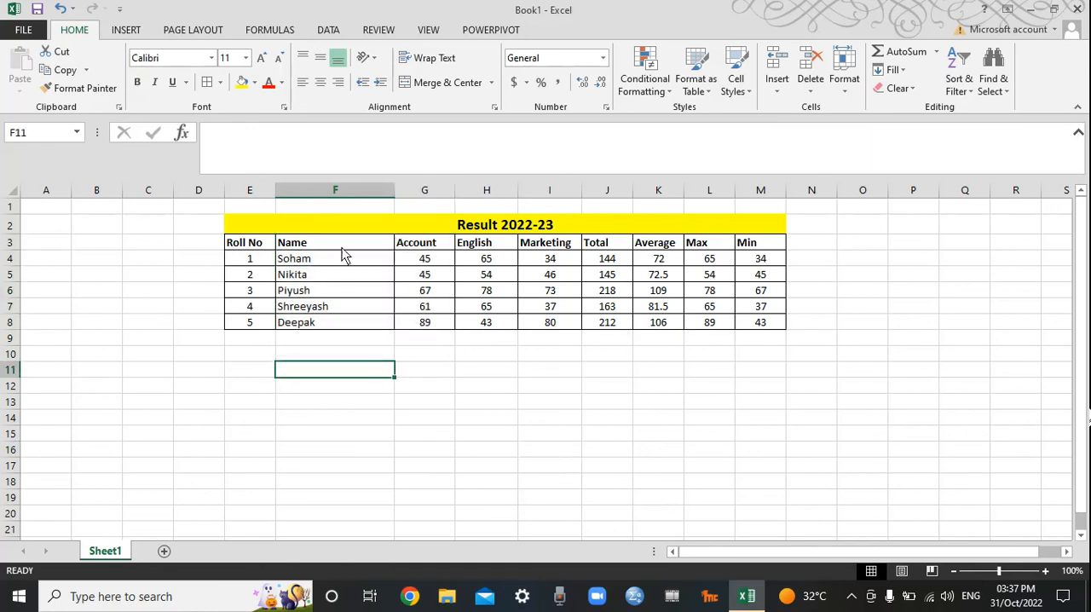
pyautogui.moveTo(342, 247); pyautogui.dragTo(414, 327)
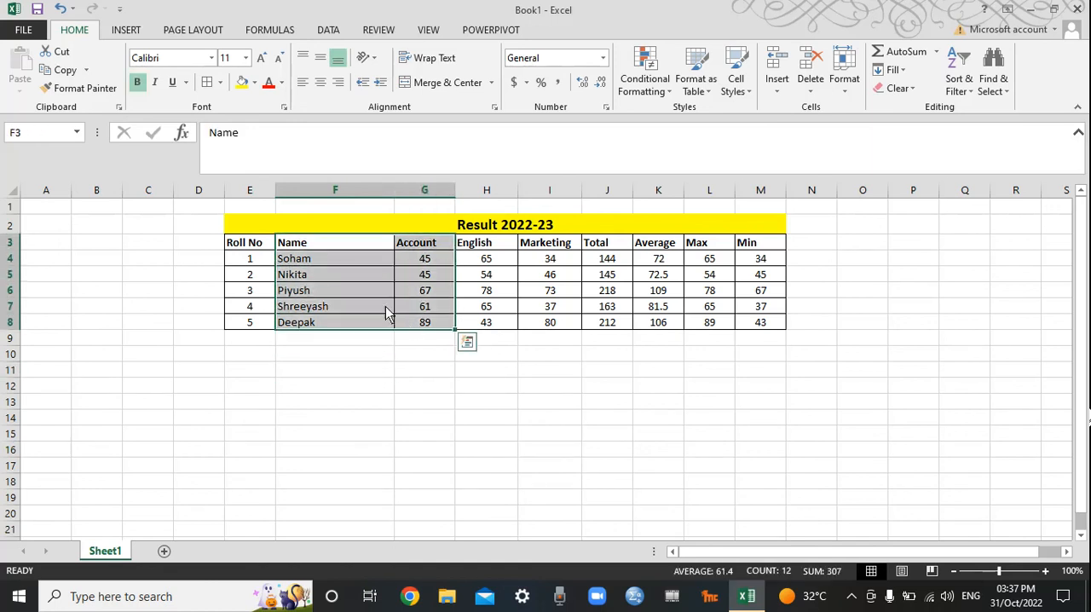
pyautogui.click(128, 33)
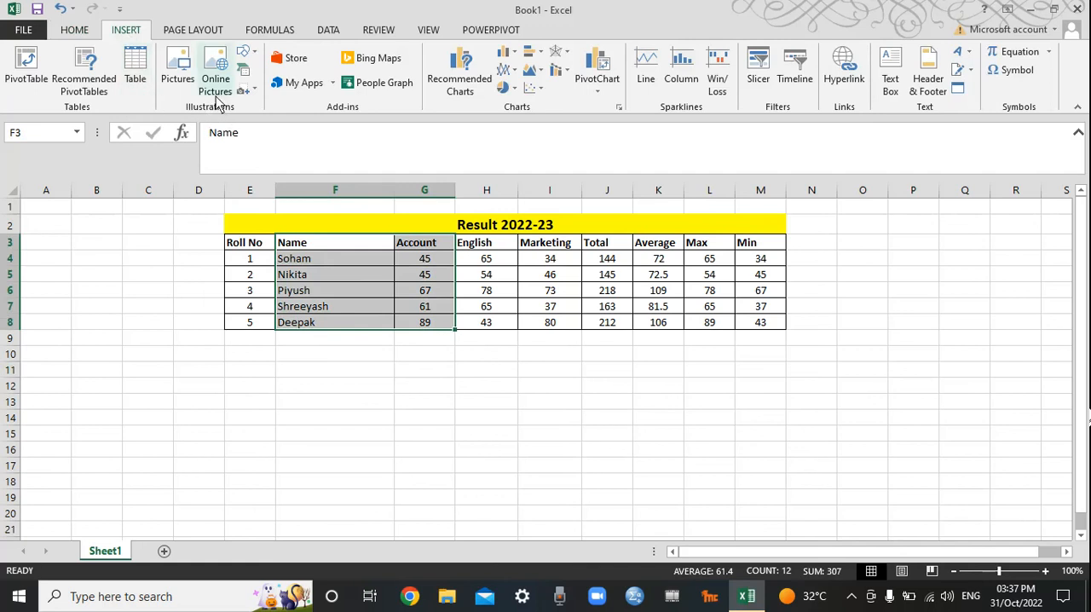
pyautogui.click(504, 56)
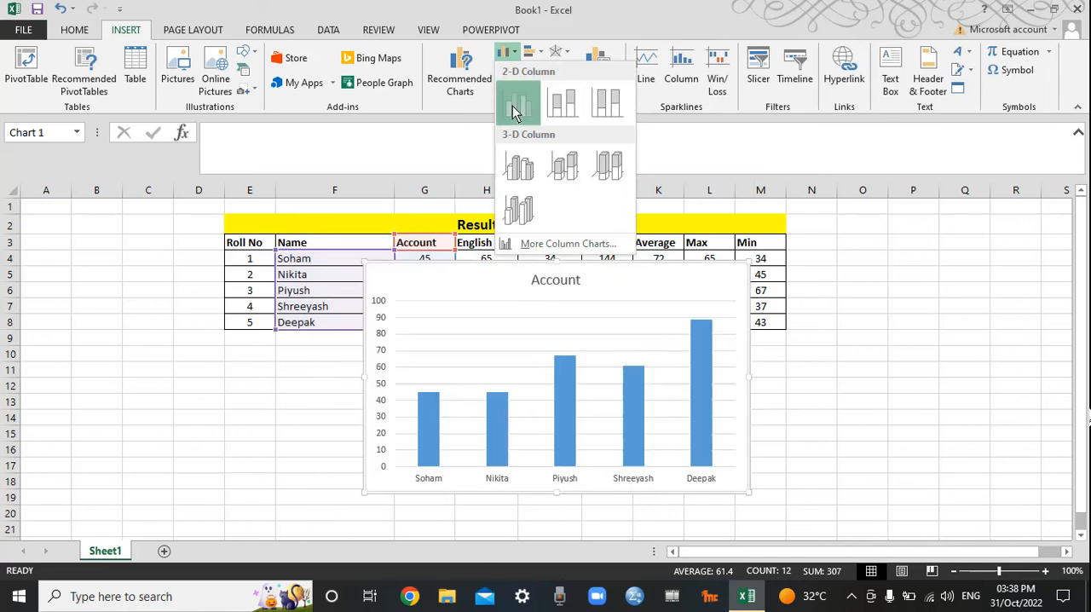
pyautogui.click(517, 102)
pyautogui.moveTo(503, 273); pyautogui.dragTo(219, 344)
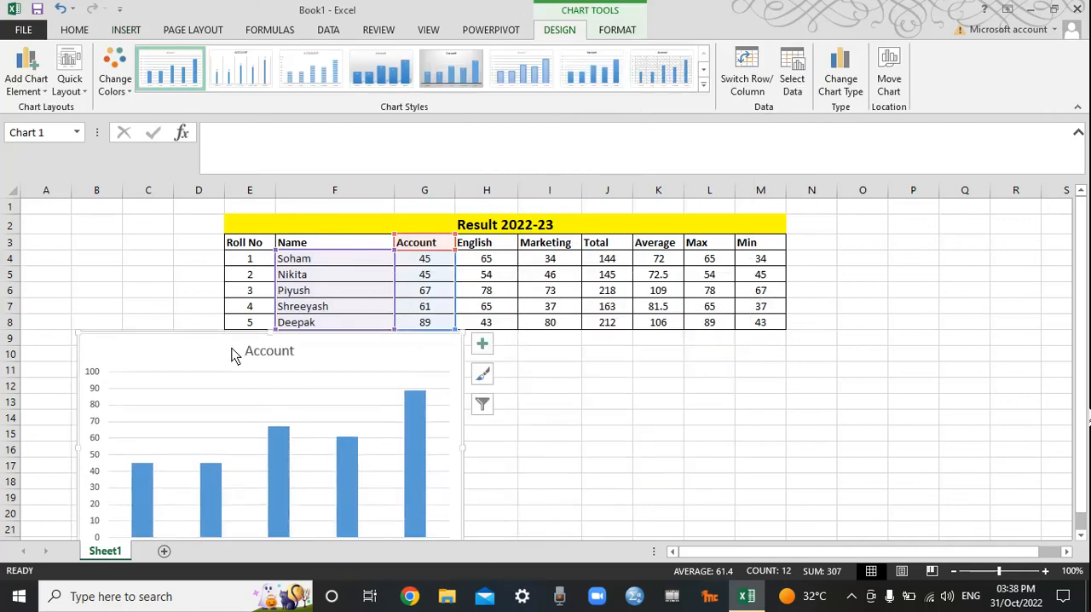
pyautogui.click(746, 417)
pyautogui.scroll(-1, 771, 367)
pyautogui.scroll(1, 767, 366)
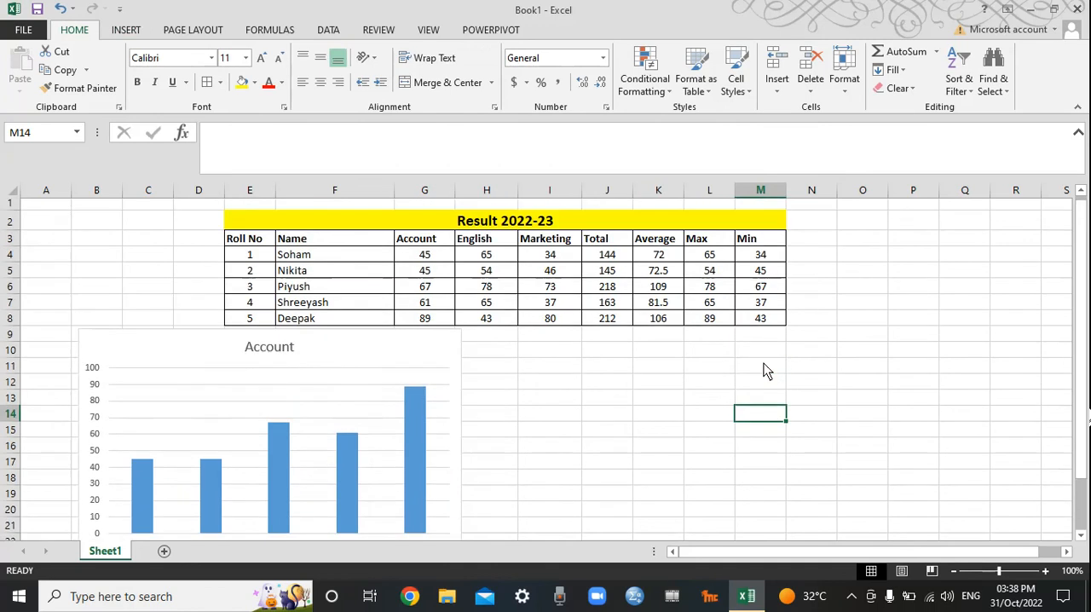
# Step: Insert a 2-D line chart of the names and the Account, English and Marketing marks in F3:I8
pyautogui.moveTo(331, 249); pyautogui.dragTo(529, 328)
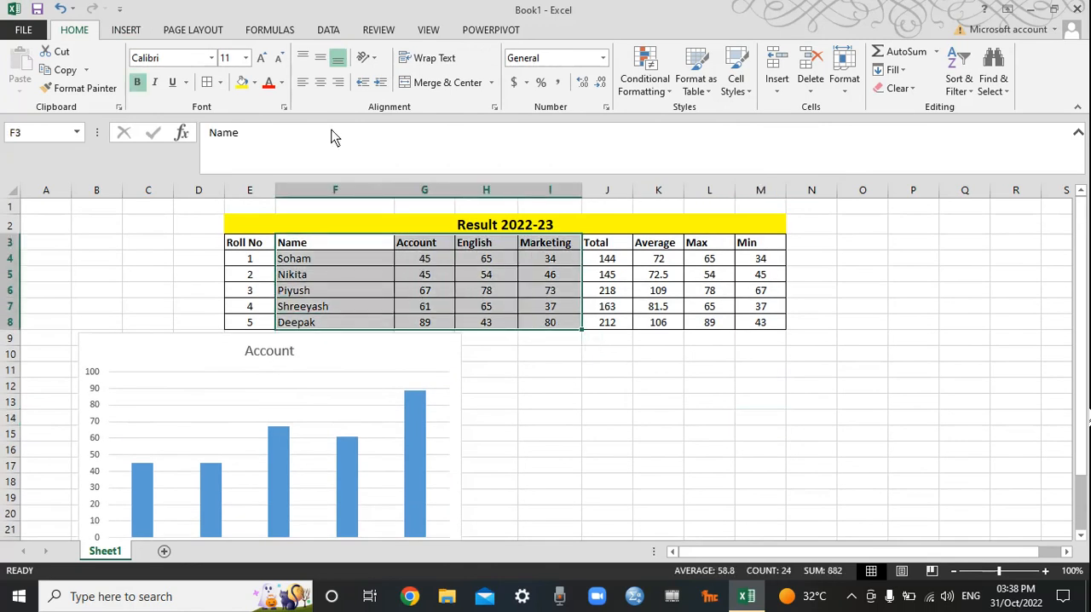
pyautogui.click(127, 33)
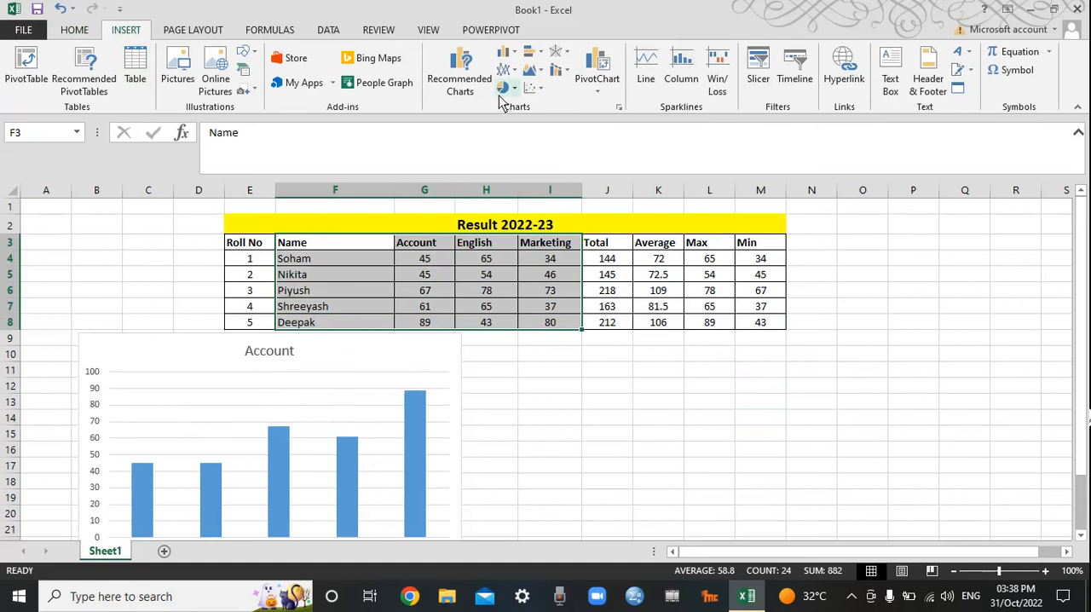
pyautogui.click(503, 70)
pyautogui.click(524, 127)
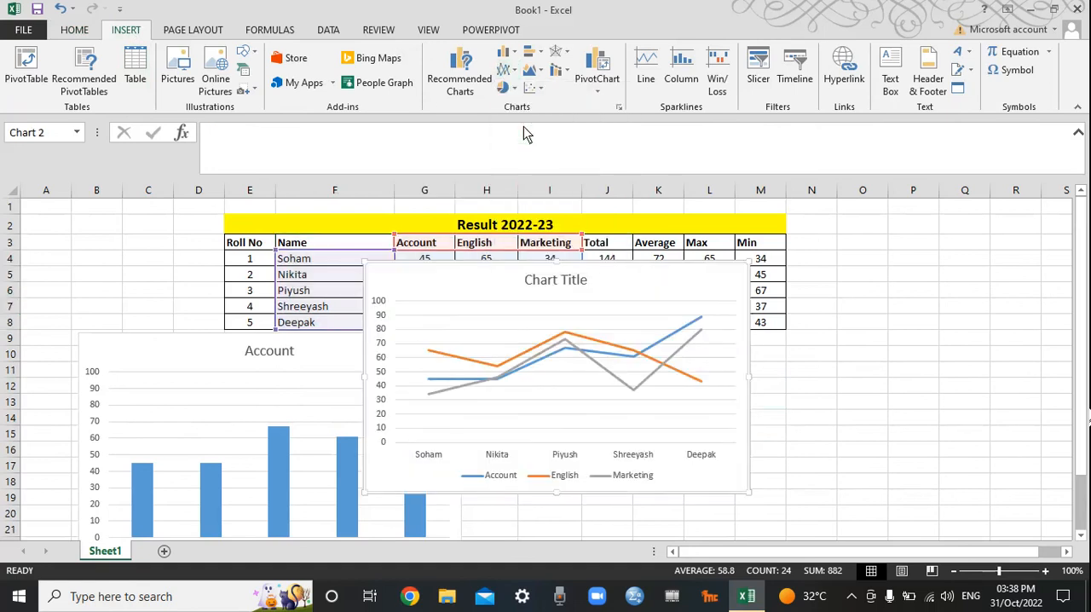
# Step: Move the line chart below the table beside the Account column chart and enlarge it slightly
pyautogui.moveTo(643, 290)
pyautogui.mouseDown()
pyautogui.moveTo(859, 389)
pyautogui.moveTo(824, 372)
pyautogui.mouseUp()
pyautogui.scroll(-2, 1022, 320)
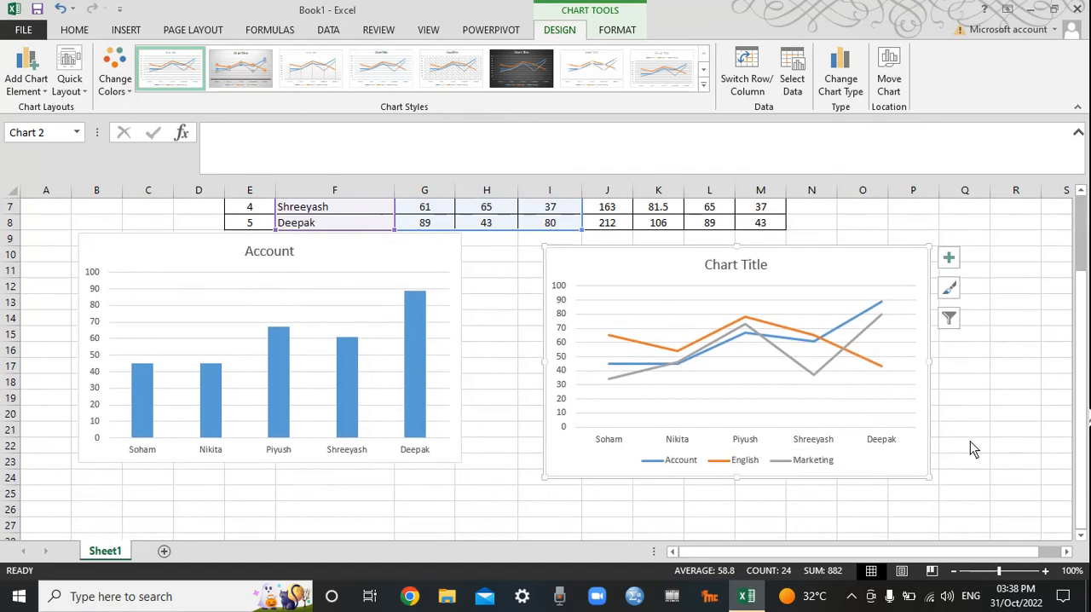
pyautogui.moveTo(930, 481); pyautogui.dragTo(960, 497)
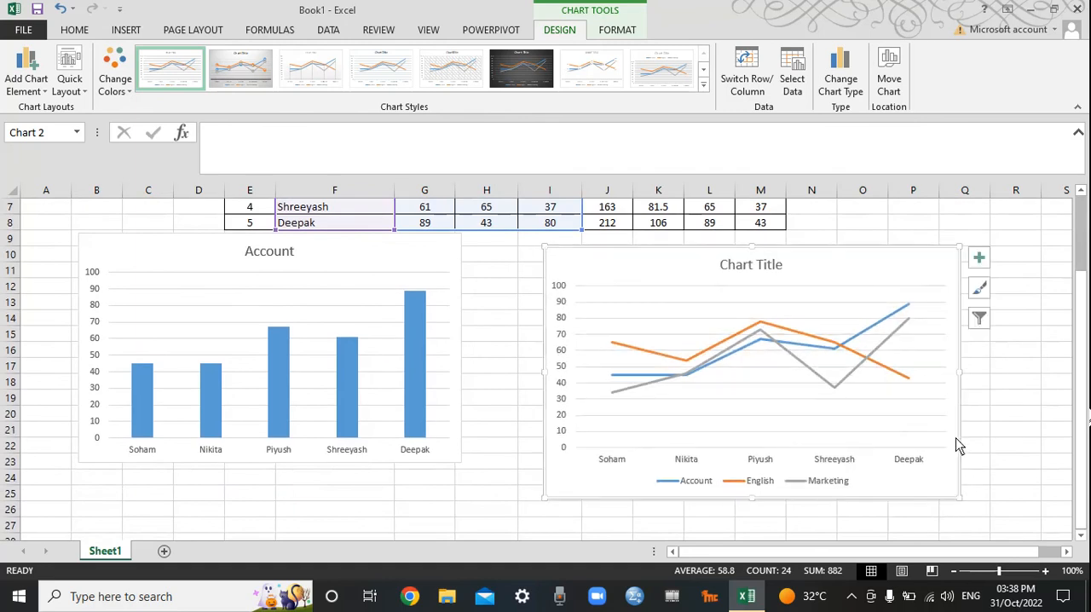
pyautogui.scroll(2, 481, 333)
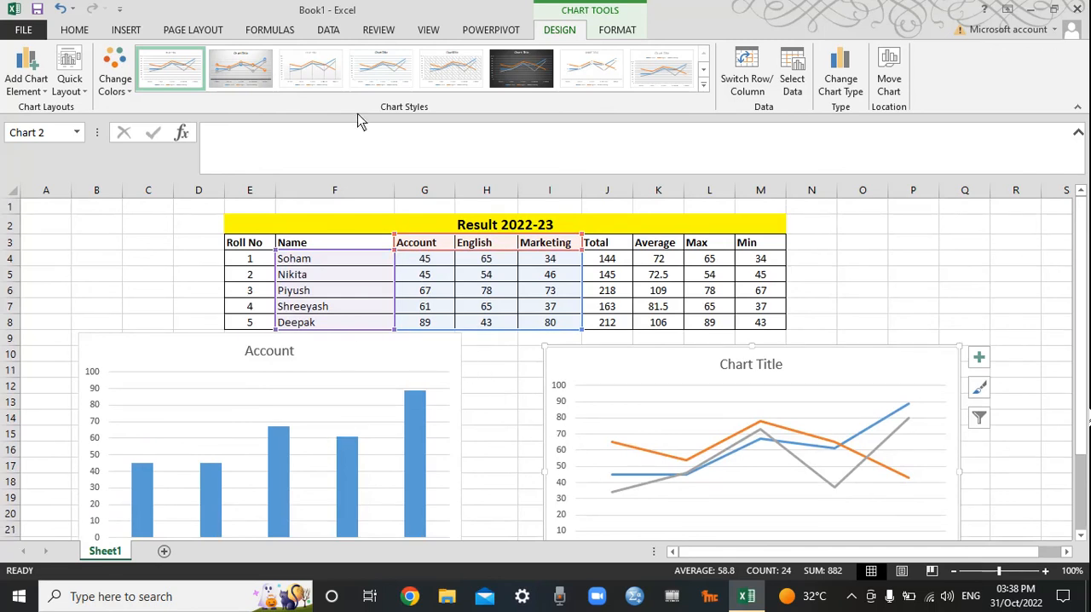
# Step: Sort the marks table E3:M8 by the Account column values from smallest to largest, treating the first row as headers
pyautogui.click(85, 31)
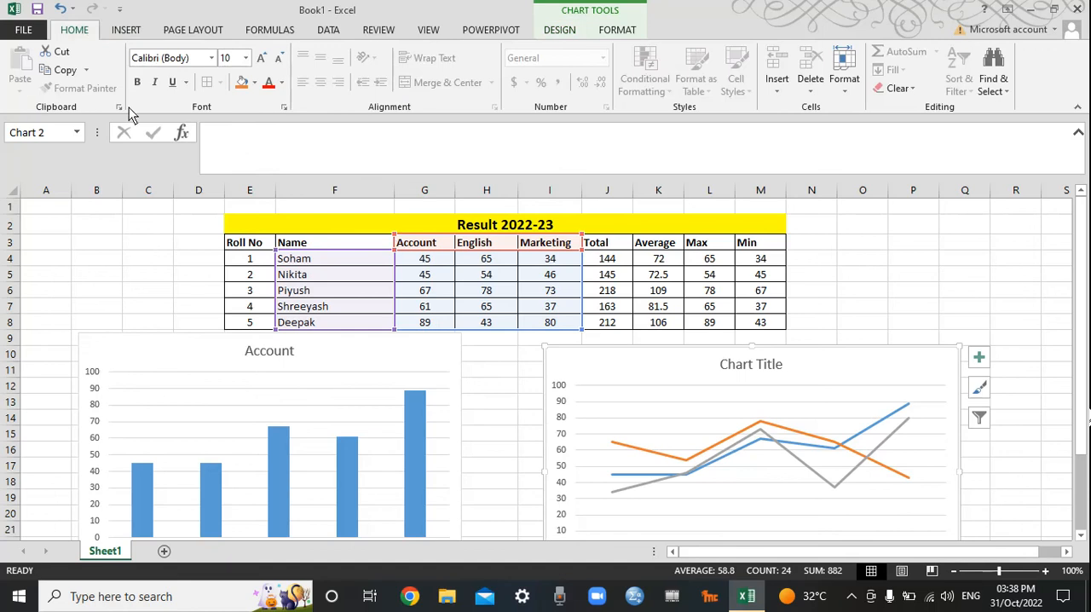
pyautogui.click(502, 344)
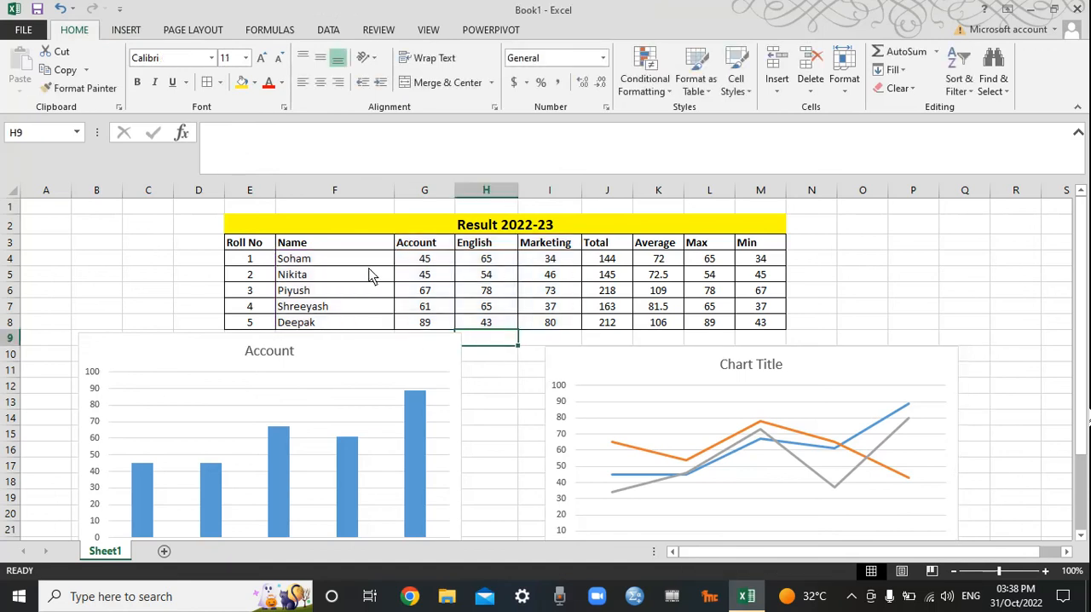
pyautogui.moveTo(305, 247); pyautogui.dragTo(755, 322)
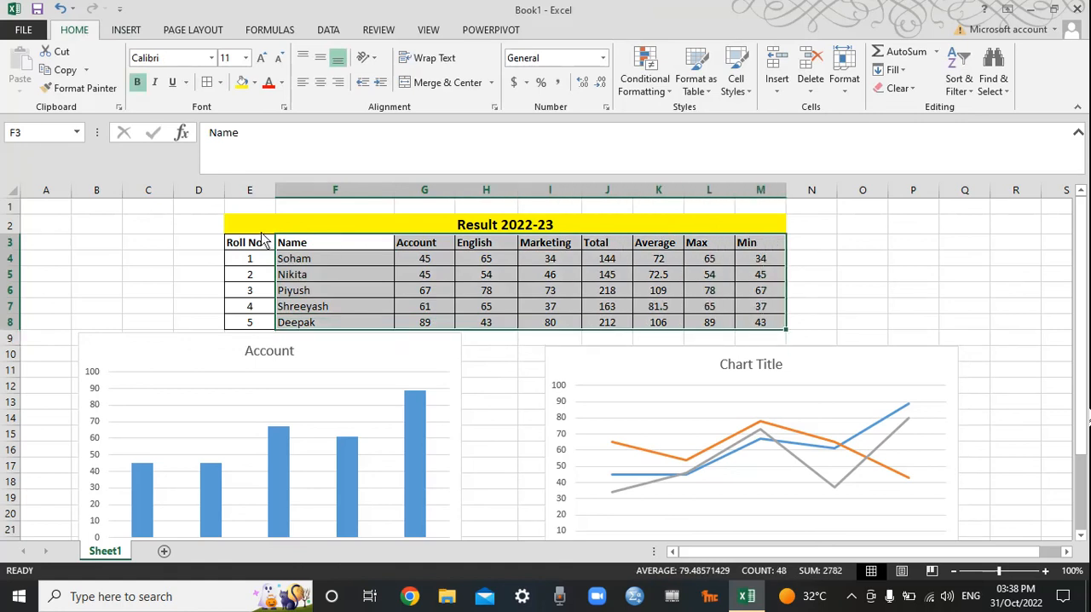
pyautogui.moveTo(265, 244); pyautogui.dragTo(765, 333)
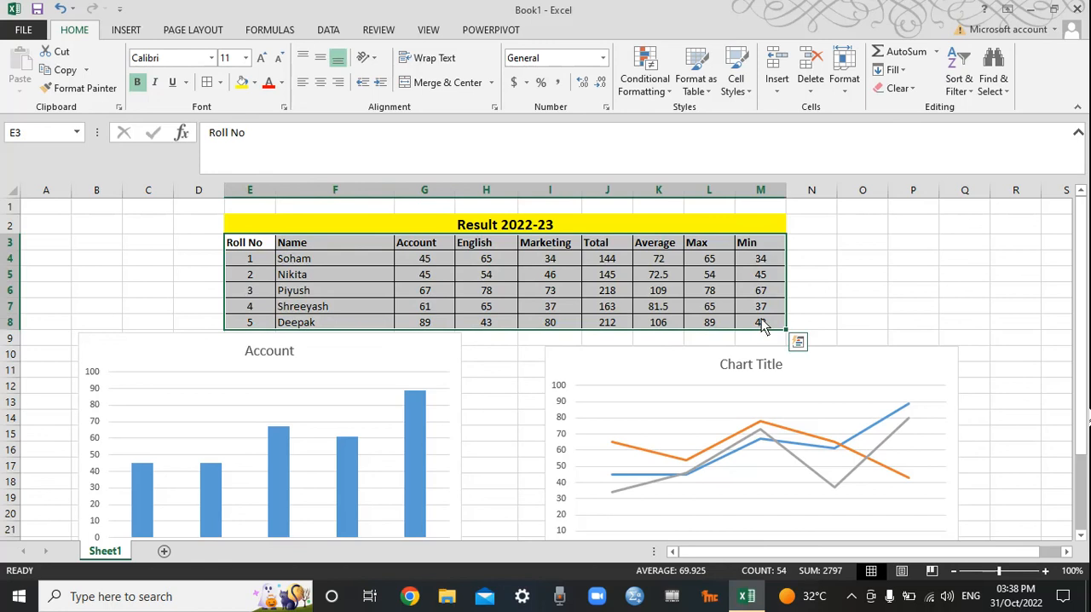
pyautogui.click(964, 89)
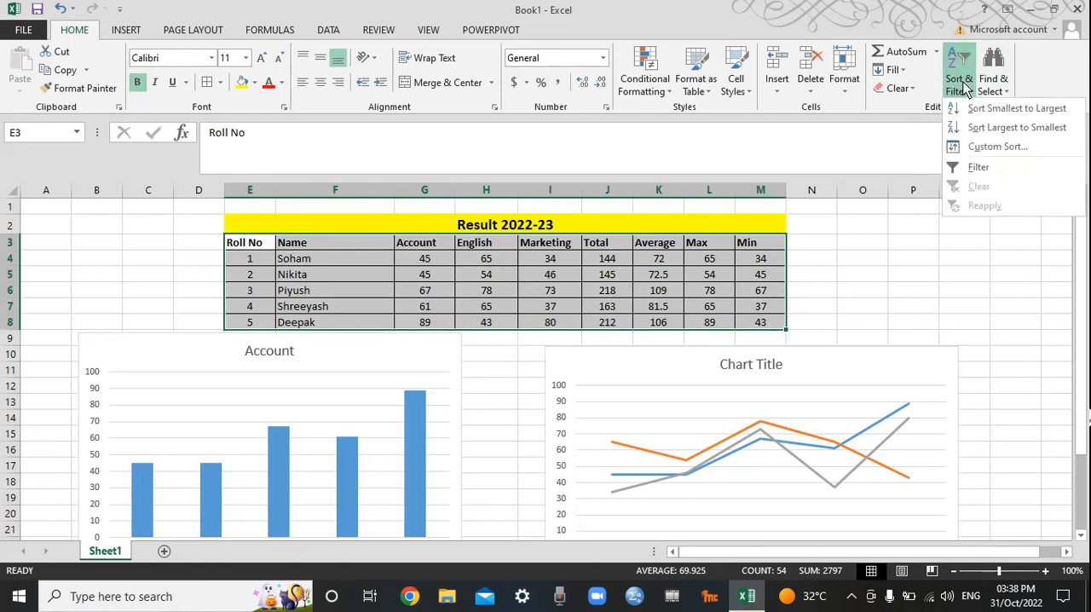
pyautogui.click(980, 147)
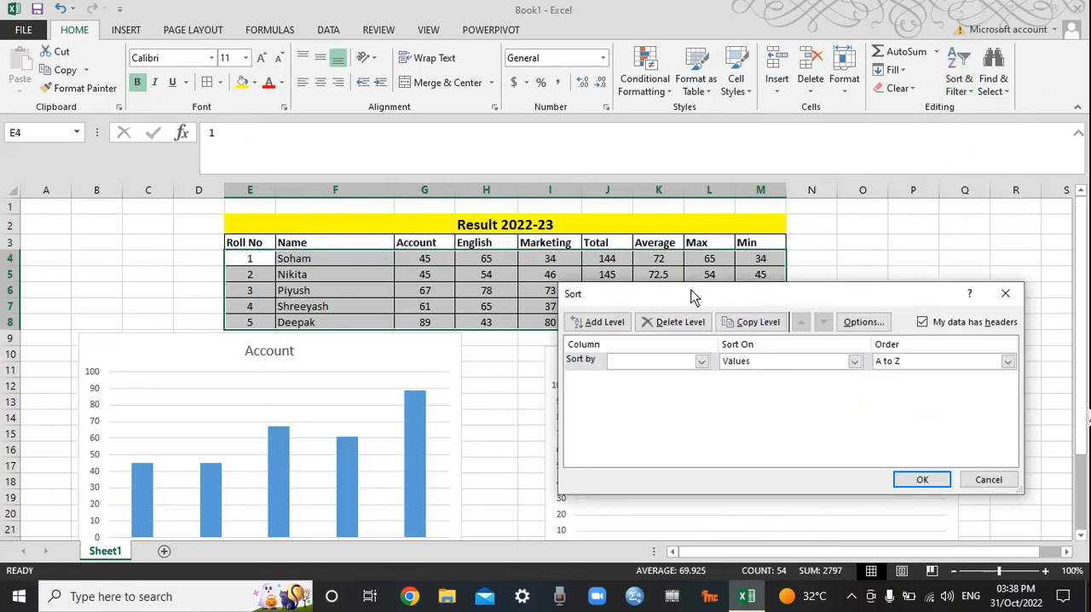
pyautogui.click(656, 365)
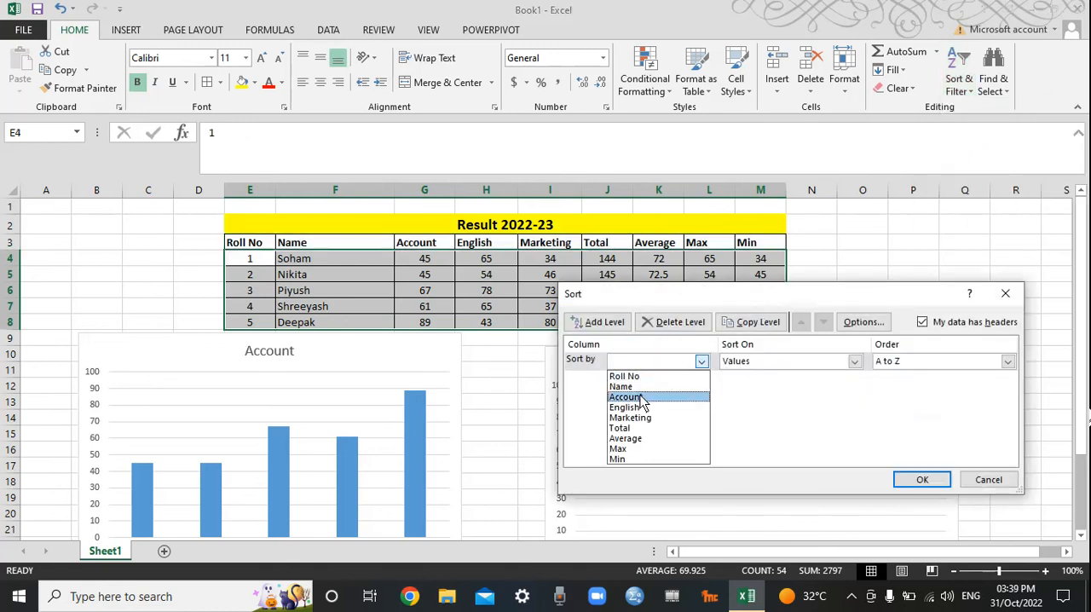
pyautogui.click(640, 394)
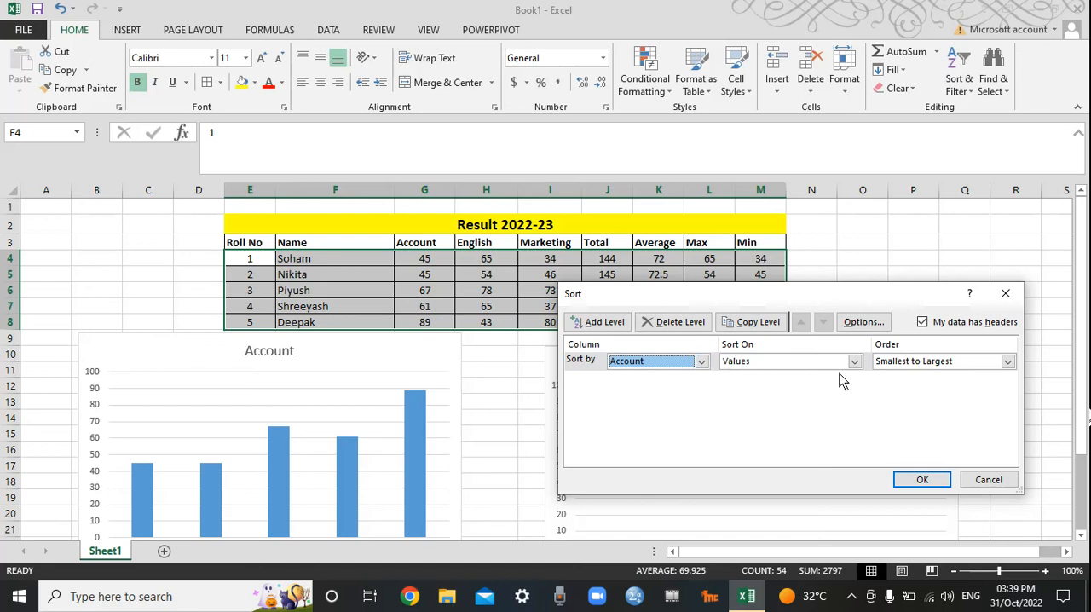
pyautogui.click(920, 480)
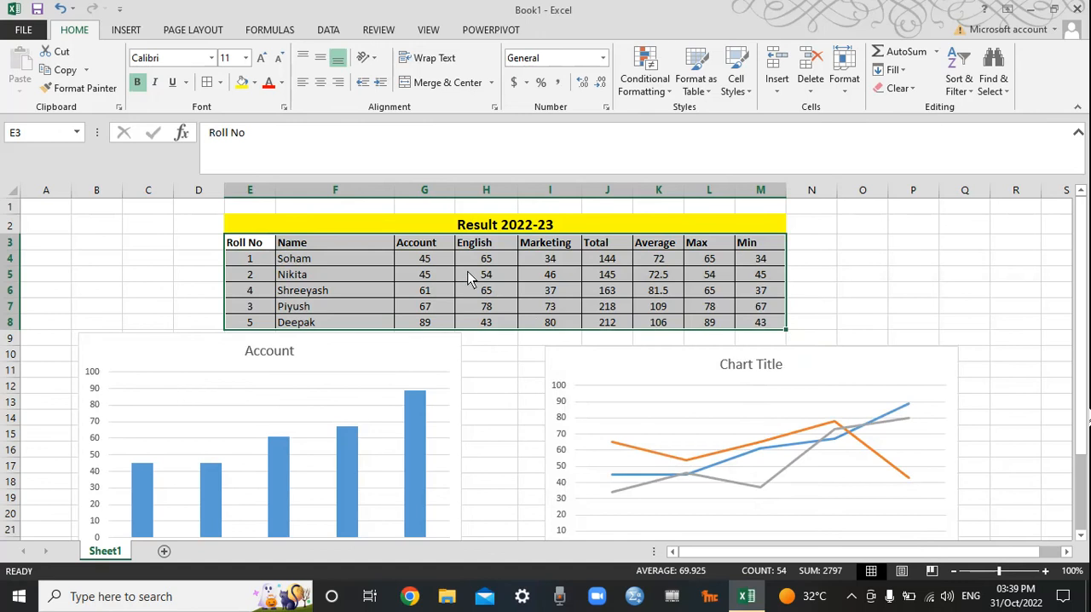
pyautogui.click(423, 264)
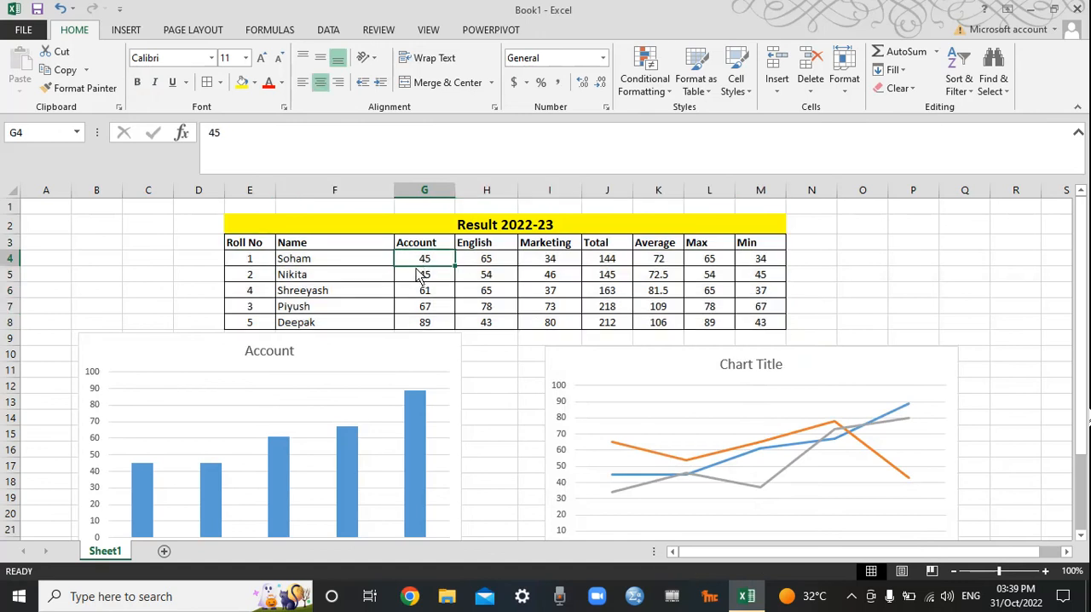
pyautogui.click(418, 328)
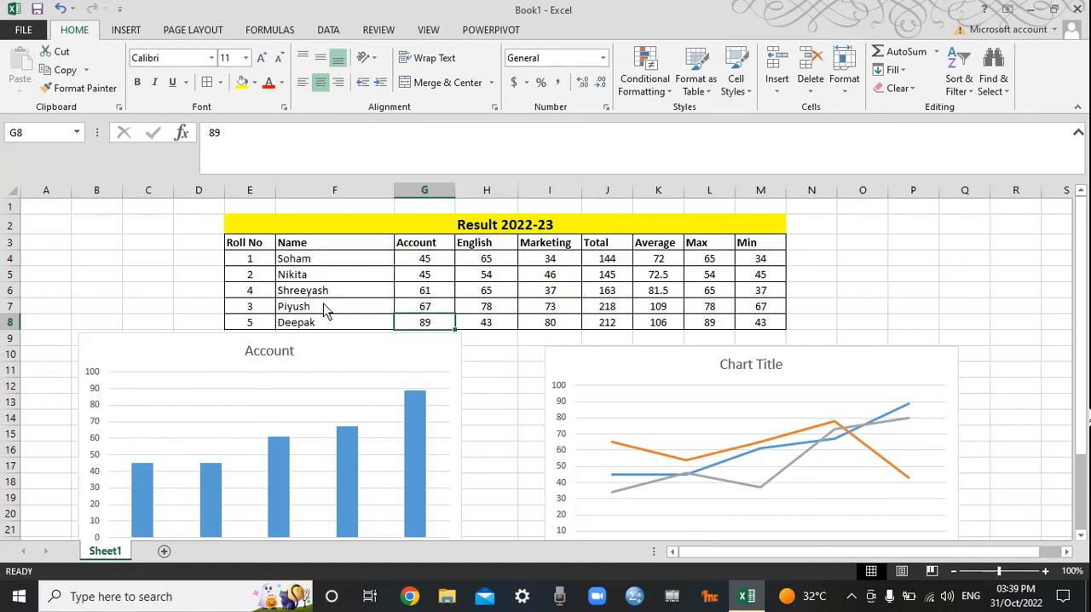
pyautogui.click(424, 263)
pyautogui.click(299, 264)
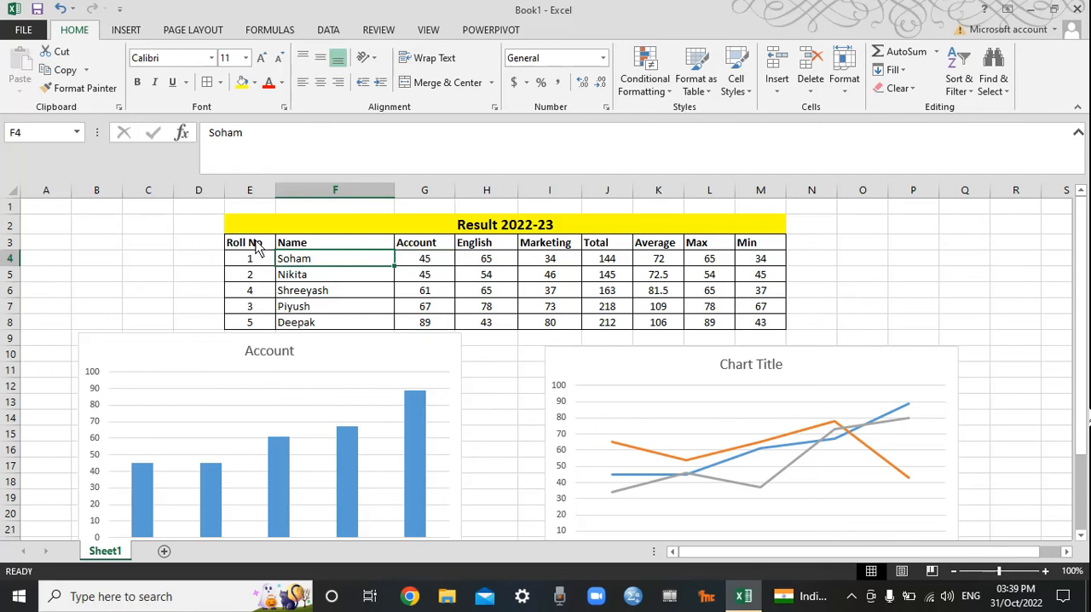
# Step: Turn on filtering for the header row of the marks table E3:M8
pyautogui.moveTo(256, 244); pyautogui.dragTo(743, 324)
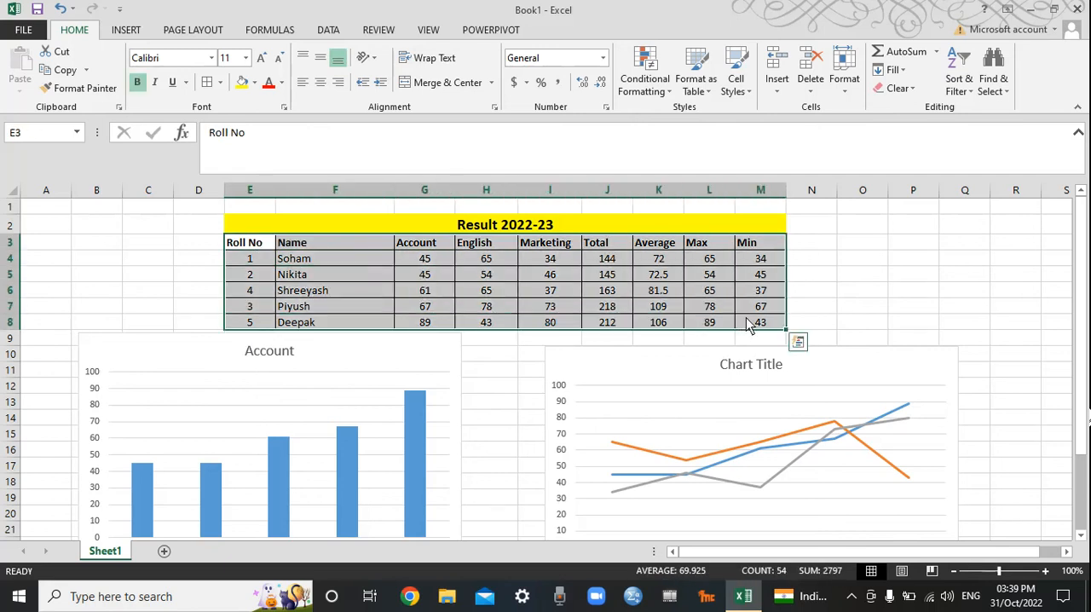
pyautogui.click(958, 88)
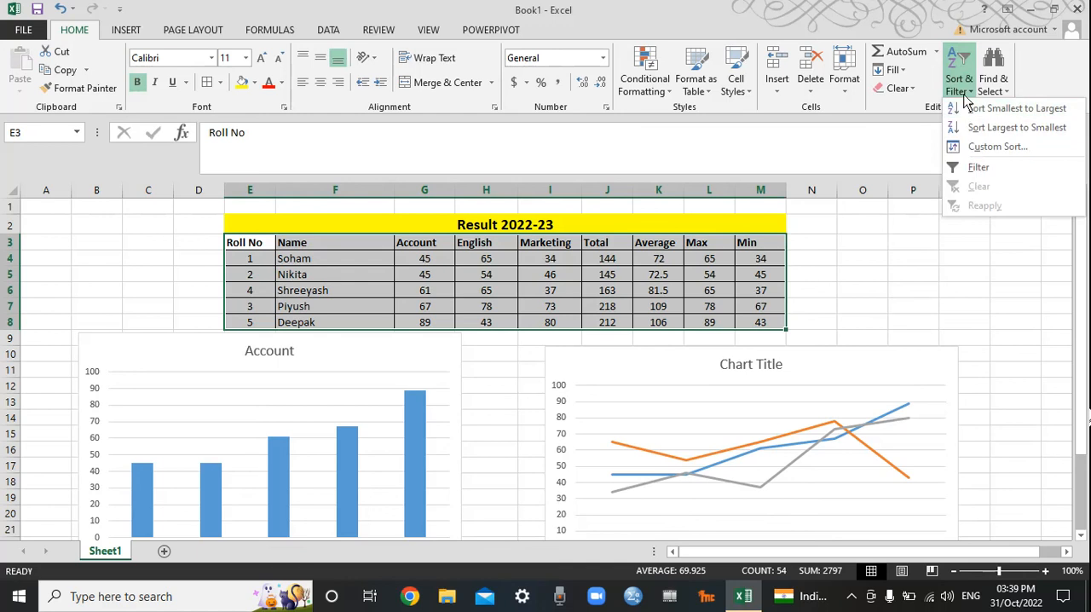
pyautogui.click(976, 168)
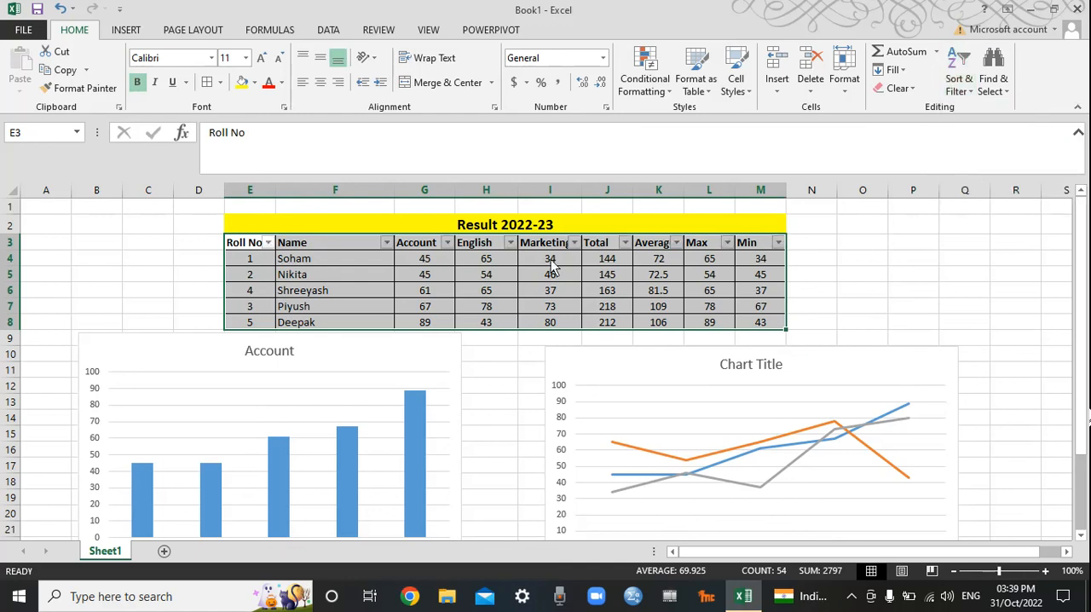
# Step: Filter the English column to show only the marks 43 and 54, excluding 65 and 78
pyautogui.click(510, 244)
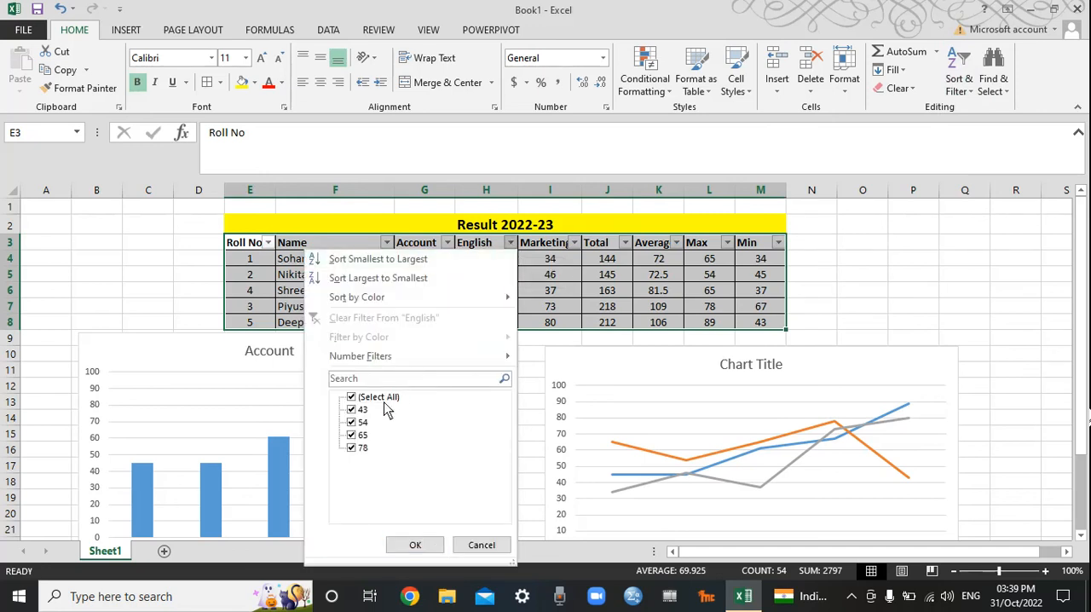
pyautogui.click(348, 437)
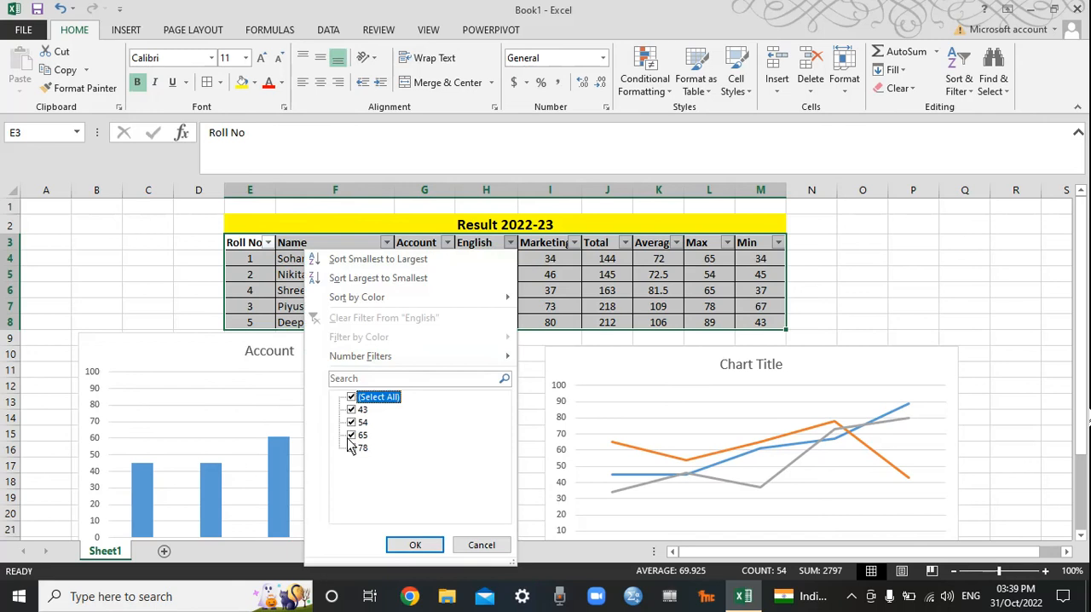
pyautogui.click(350, 436)
pyautogui.click(351, 448)
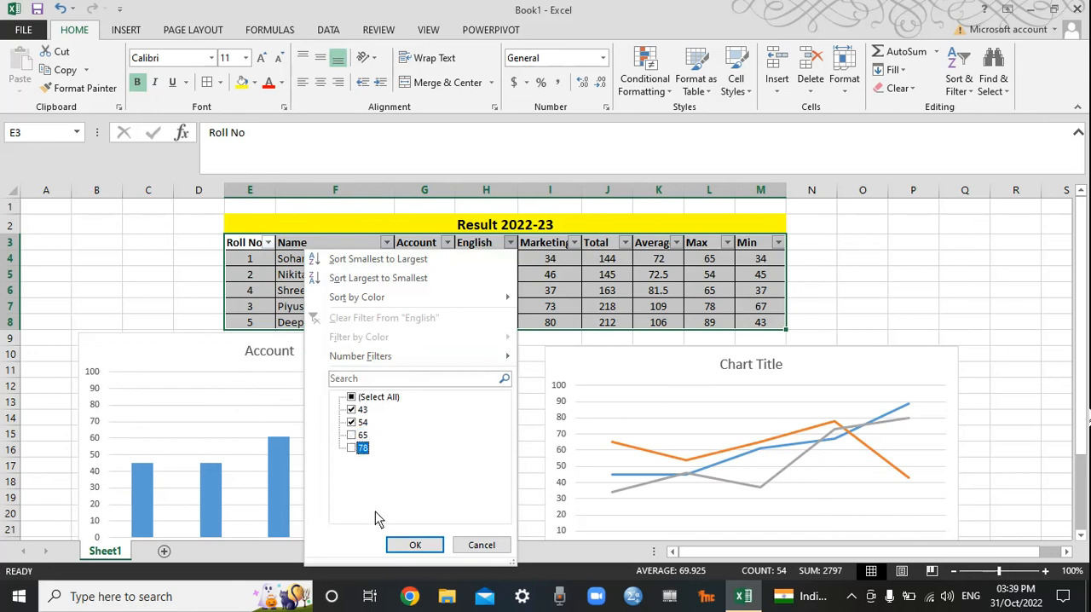
pyautogui.click(412, 546)
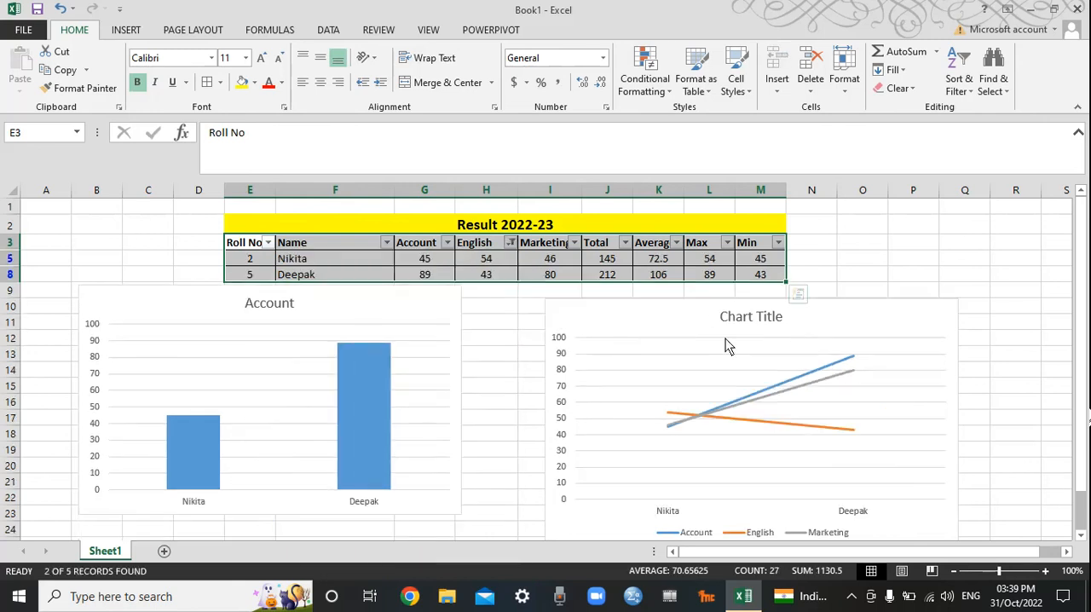
pyautogui.click(862, 260)
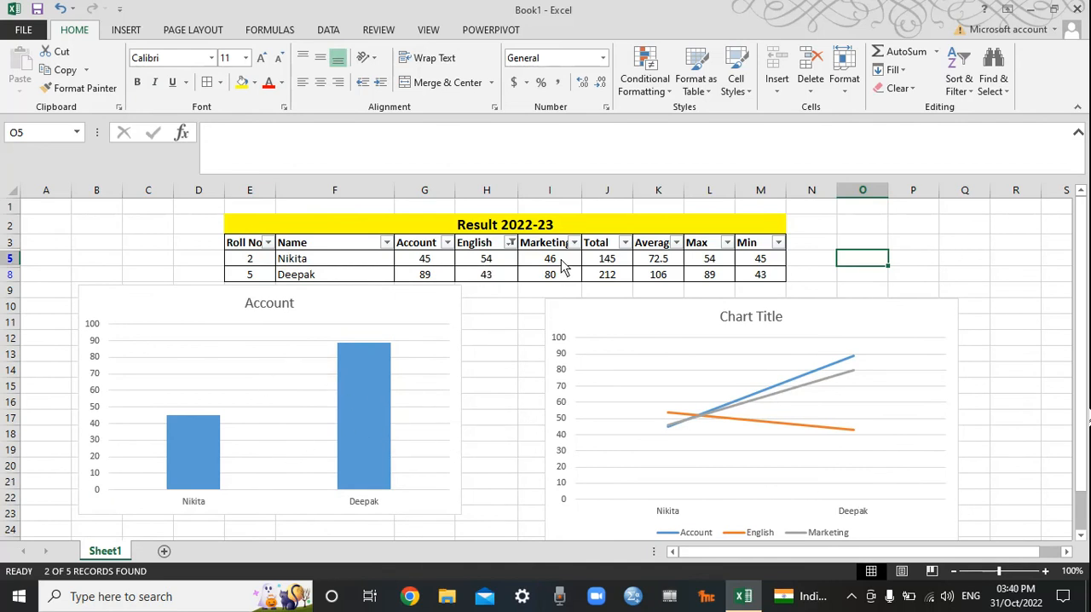
# Step: Reselect all values in the English column filter to show every student row again
pyautogui.click(509, 243)
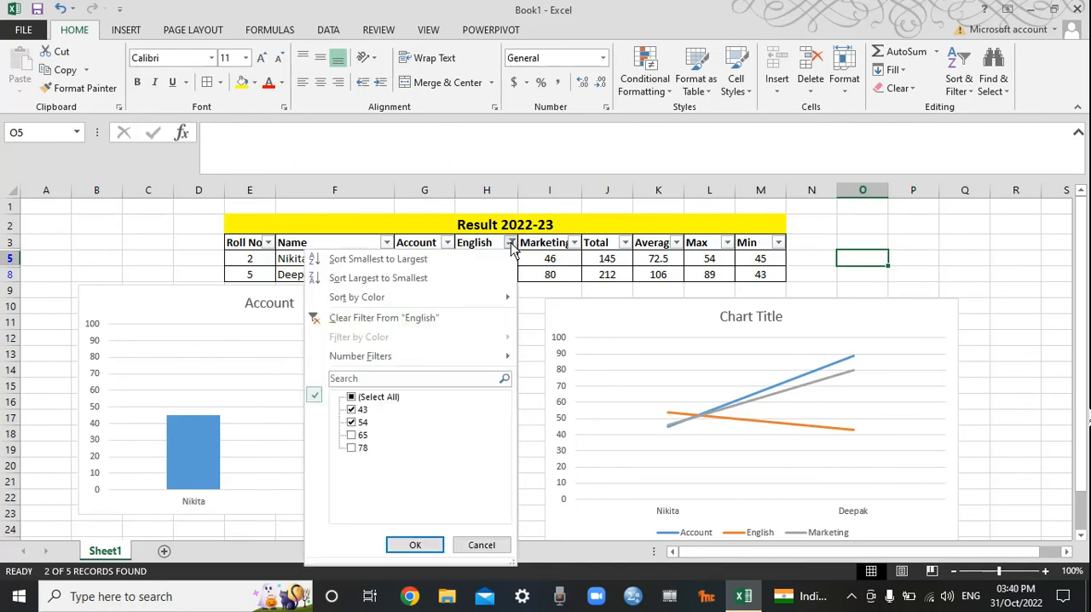
pyautogui.click(366, 398)
pyautogui.click(415, 545)
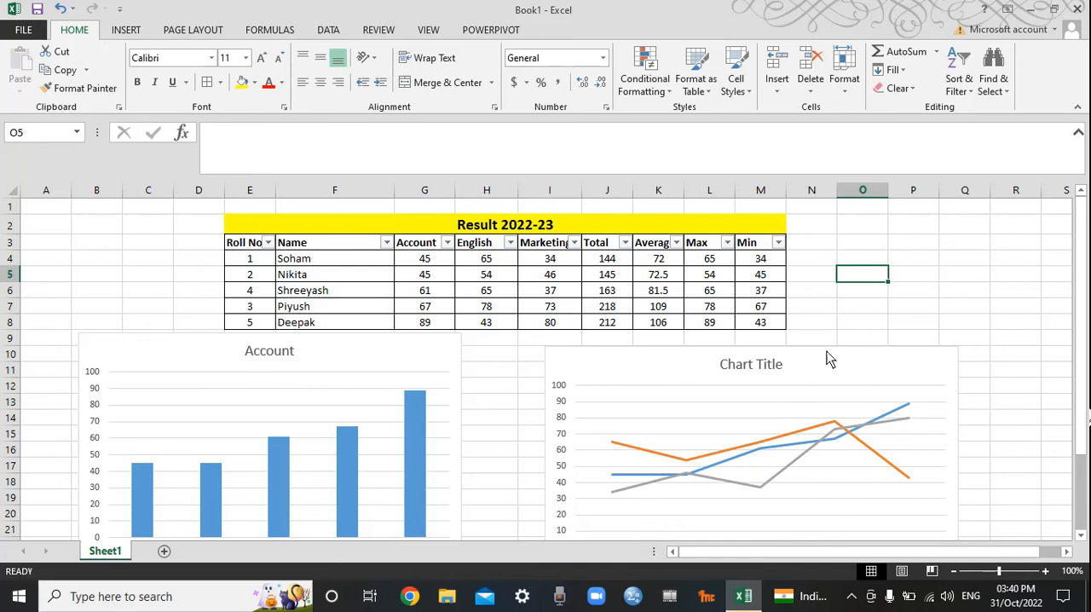
pyautogui.click(679, 603)
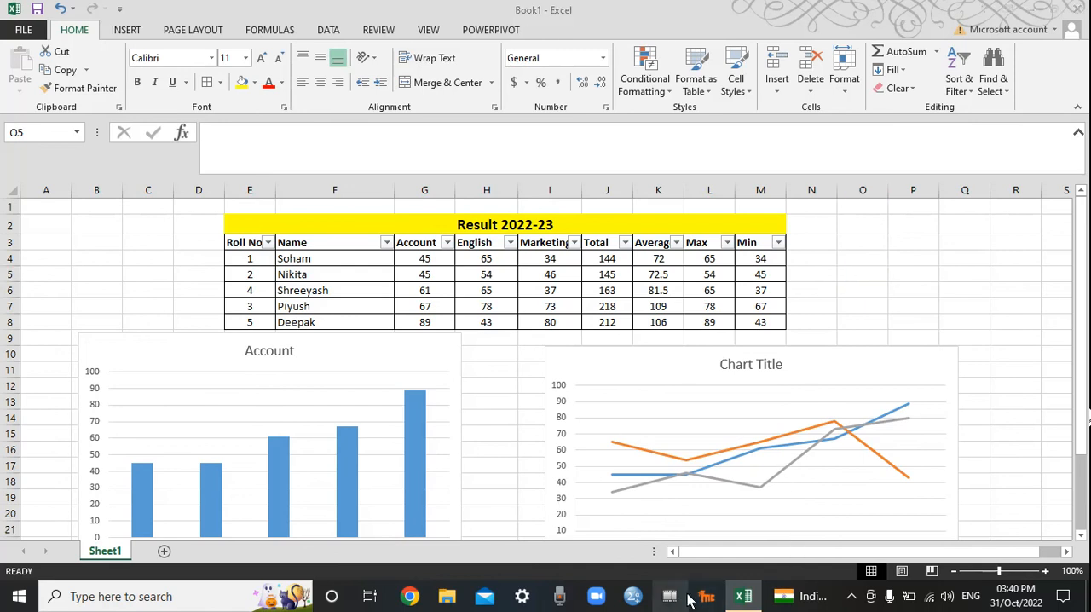